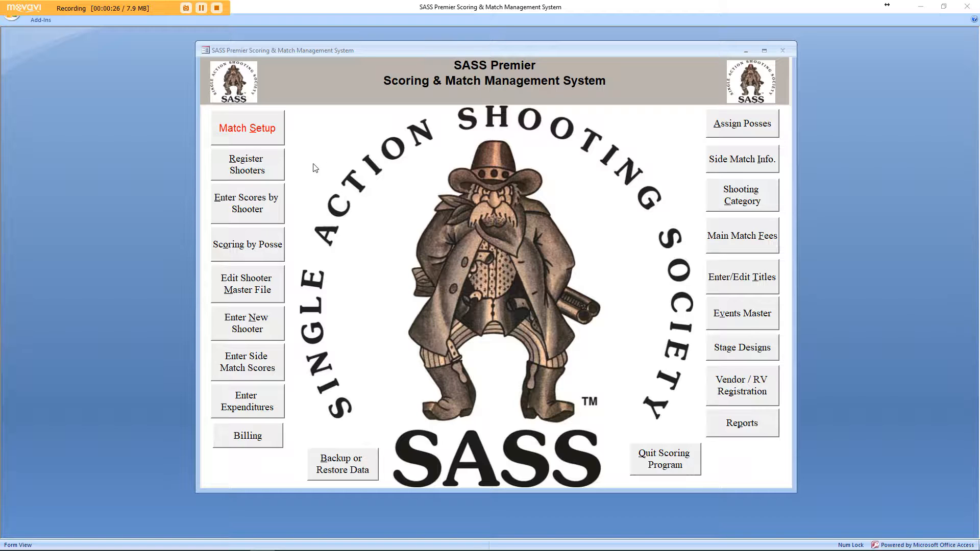
- Open the match setup without clearing previous matches and rename the Additional Match as Wild Bunch Warm Up
click(252, 128)
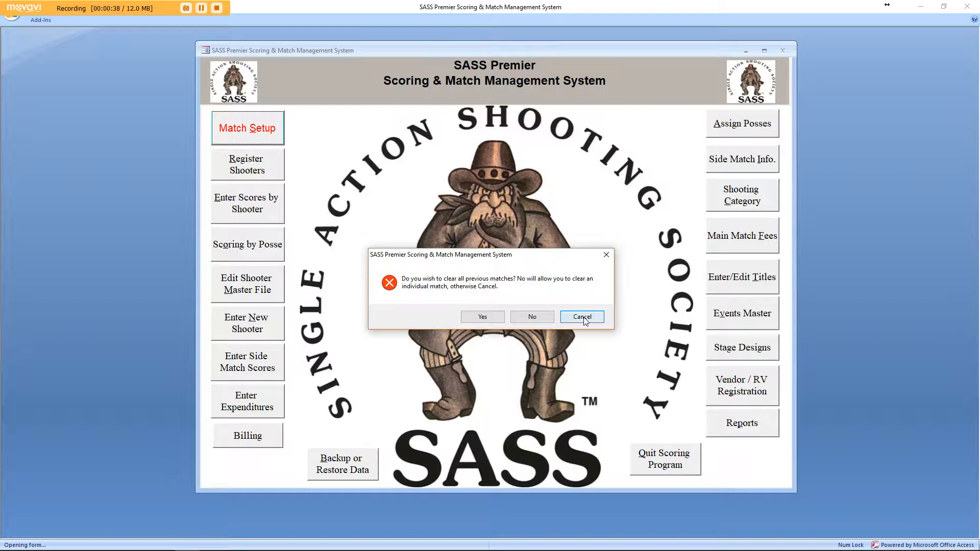
click(584, 319)
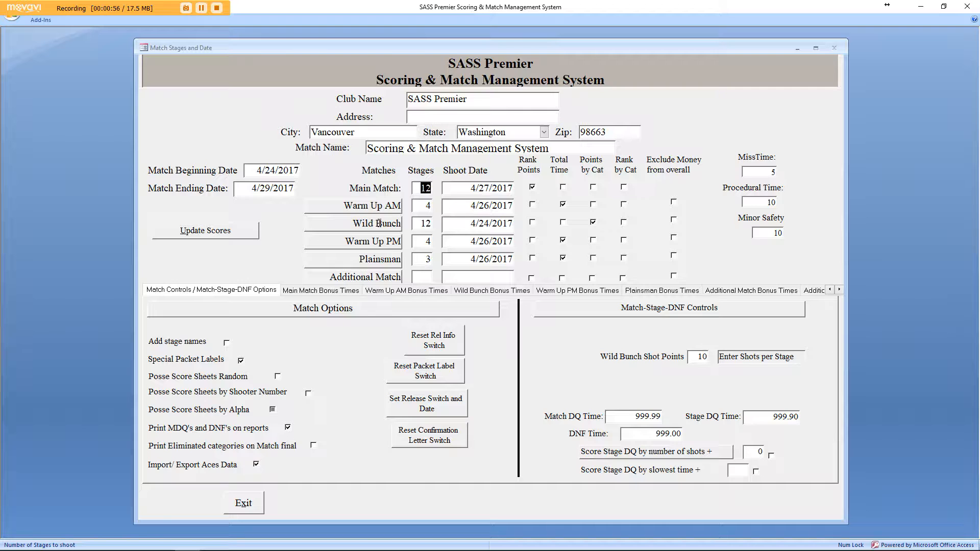
click(384, 276)
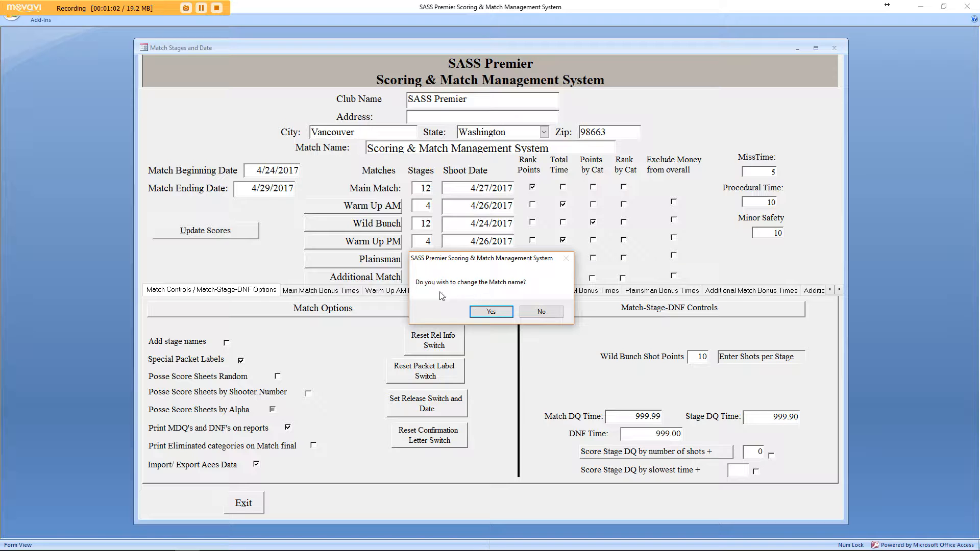
click(491, 313)
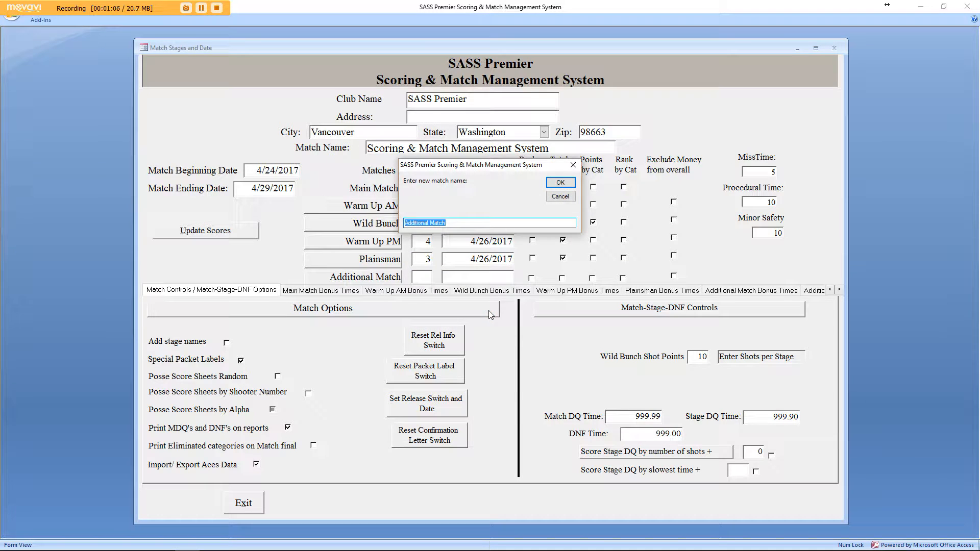
text(Wild Bunch Warm Up)
click(560, 182)
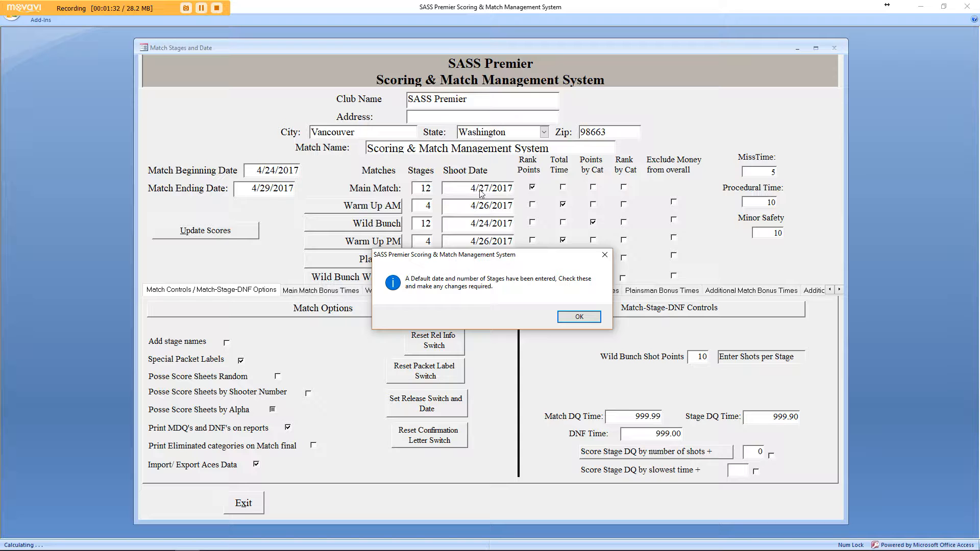
click(578, 317)
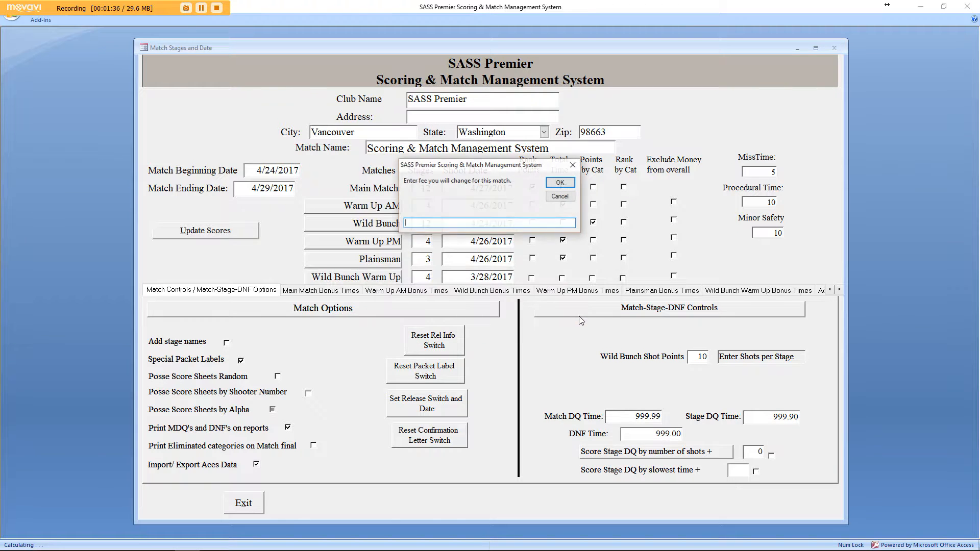
- Set the fee for the Wild Bunch Warm Up match to 30 and acknowledge the Events Master update
text(30)
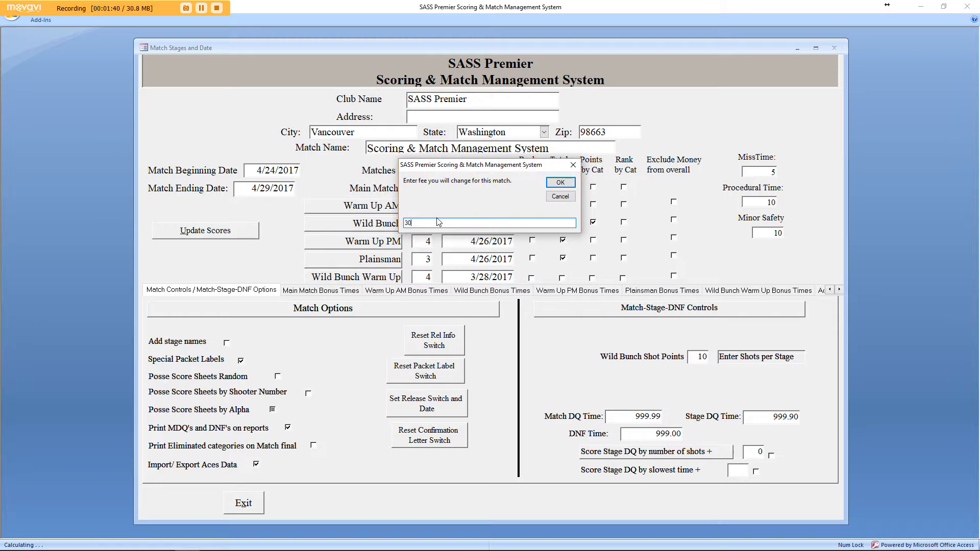
key(Return)
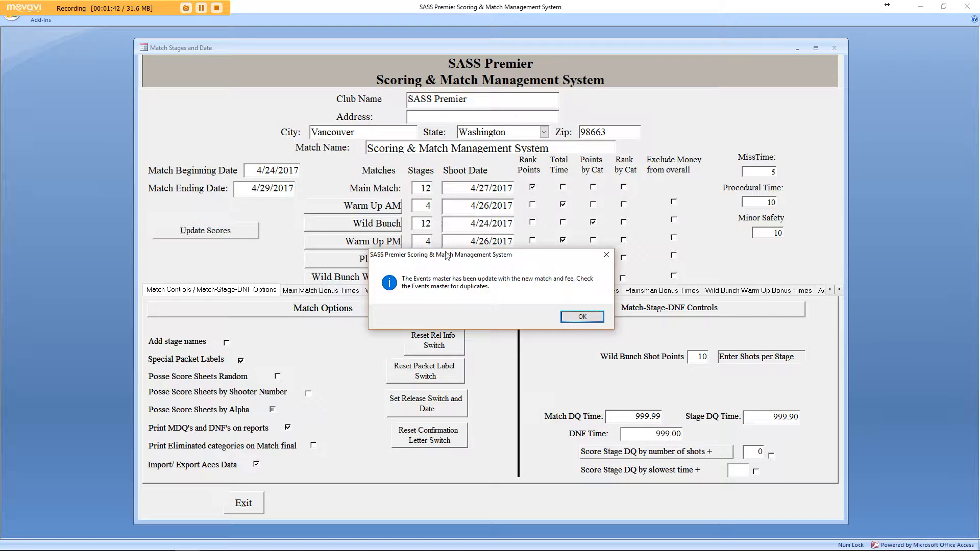
click(582, 317)
- Set the Wild Bunch Warm Up match to 4 stages on 4/23/2017, scored with Points by Cat
text(4)
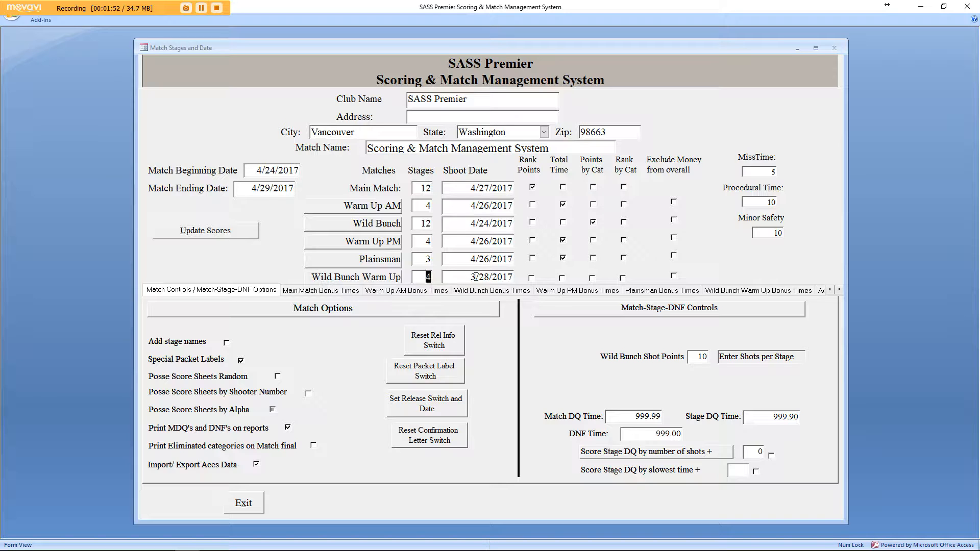
click(493, 277)
click(521, 275)
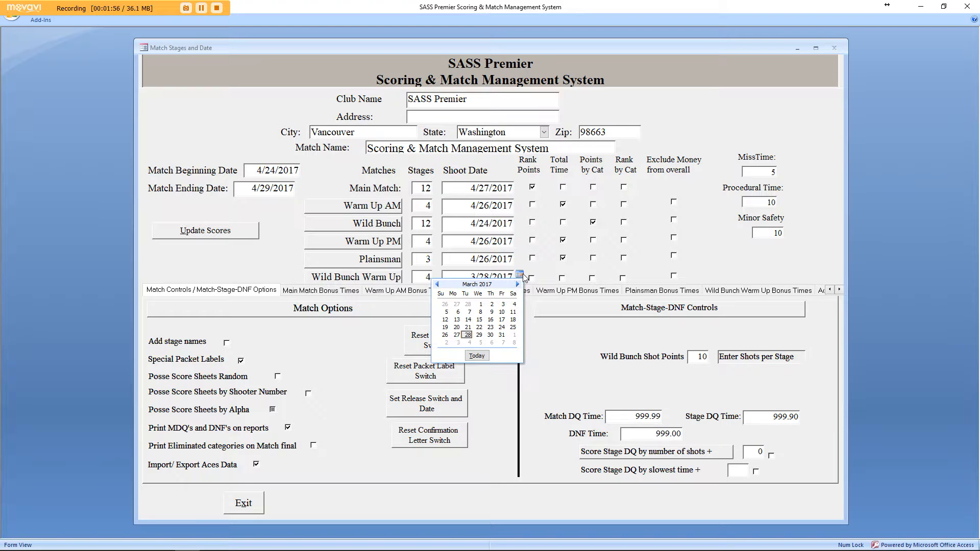
click(518, 284)
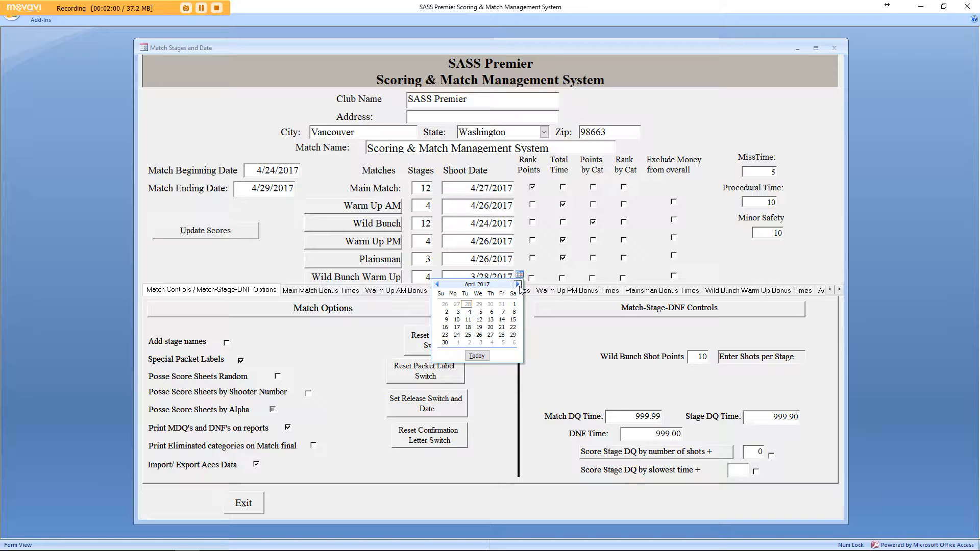
click(446, 335)
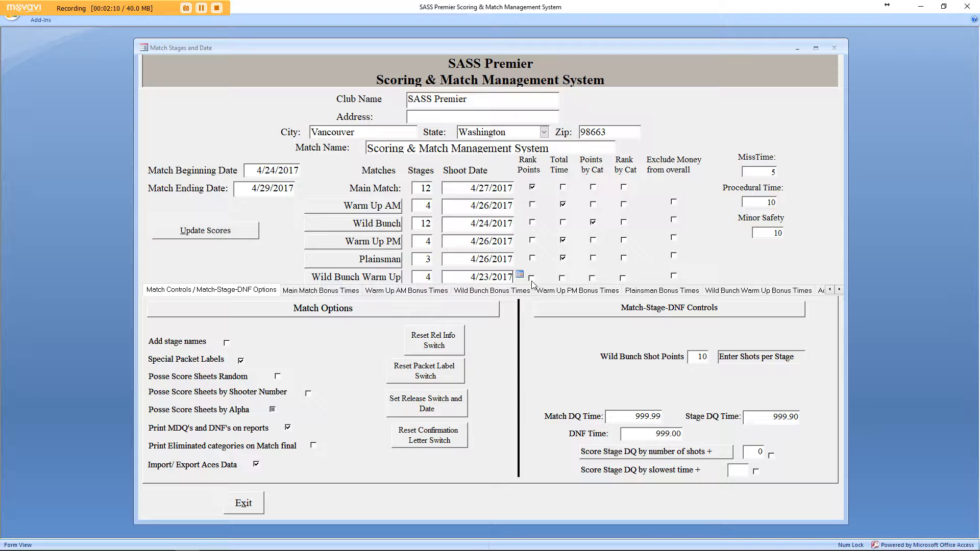
click(592, 279)
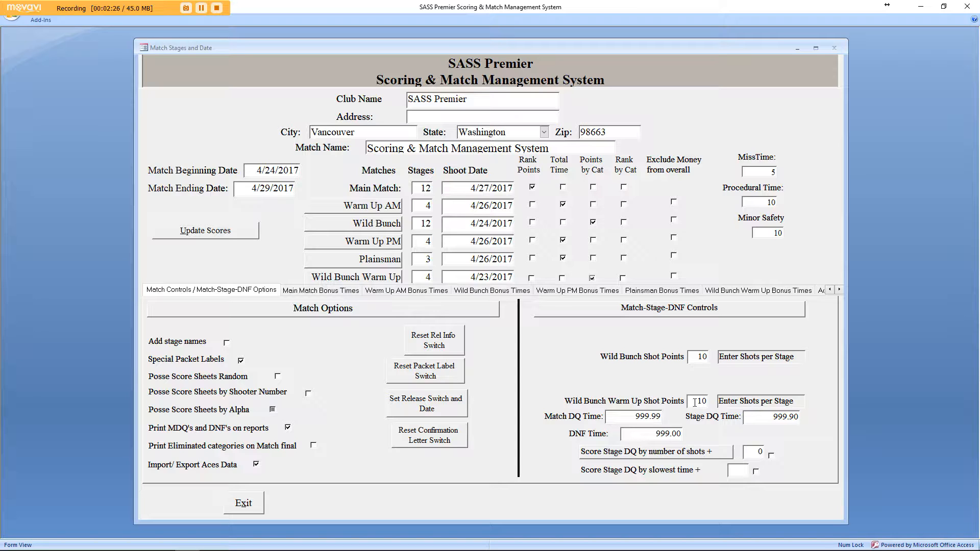
- Review the Wild Bunch Warm Up shots per stage and the additional match options, and close the match setup
click(742, 403)
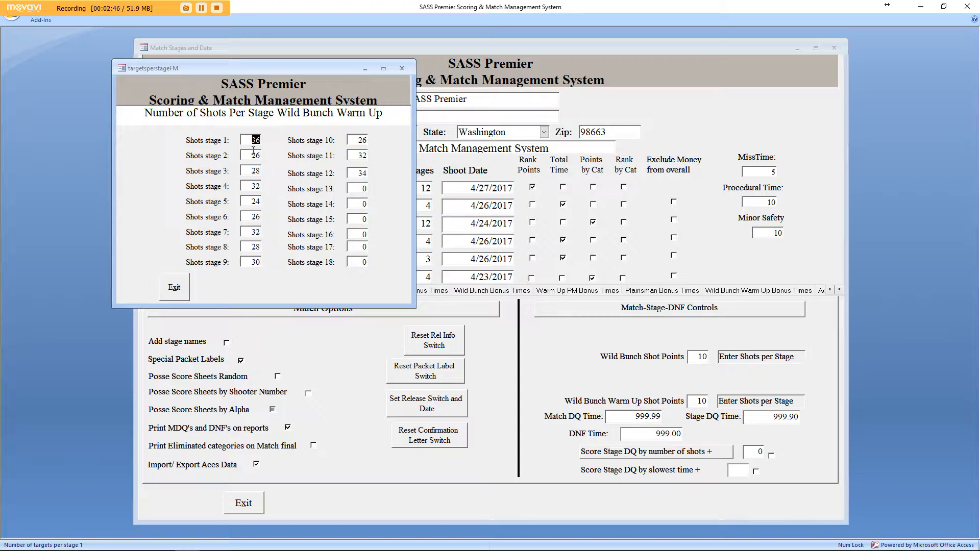
click(174, 289)
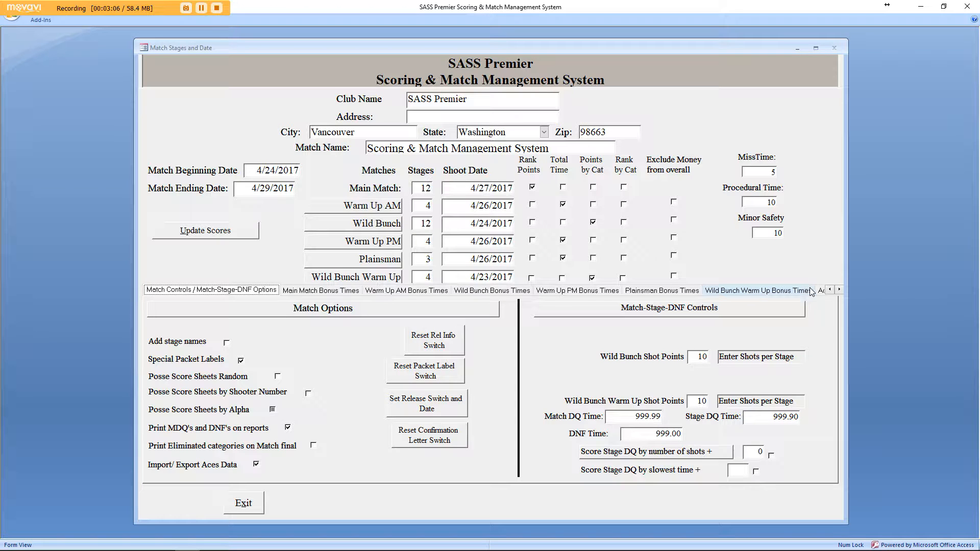
click(840, 289)
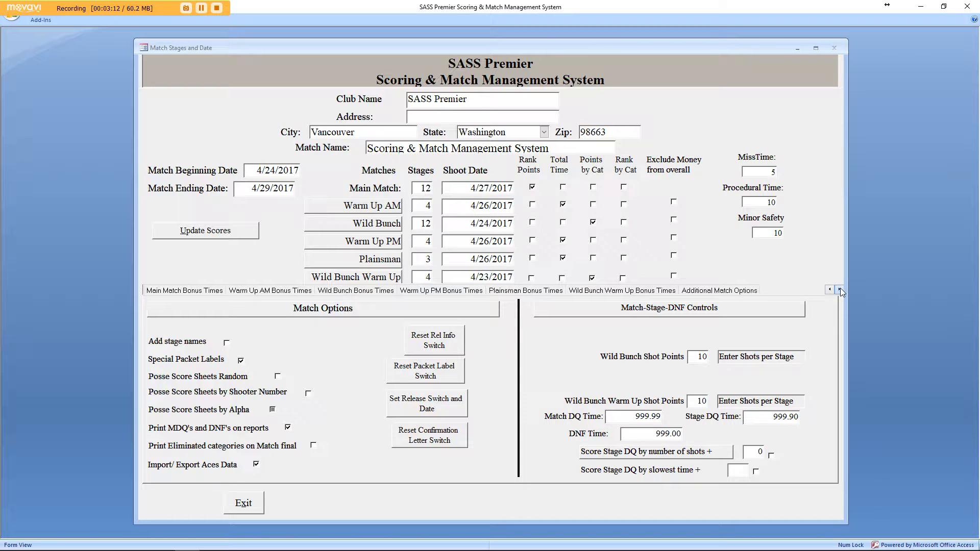
click(737, 292)
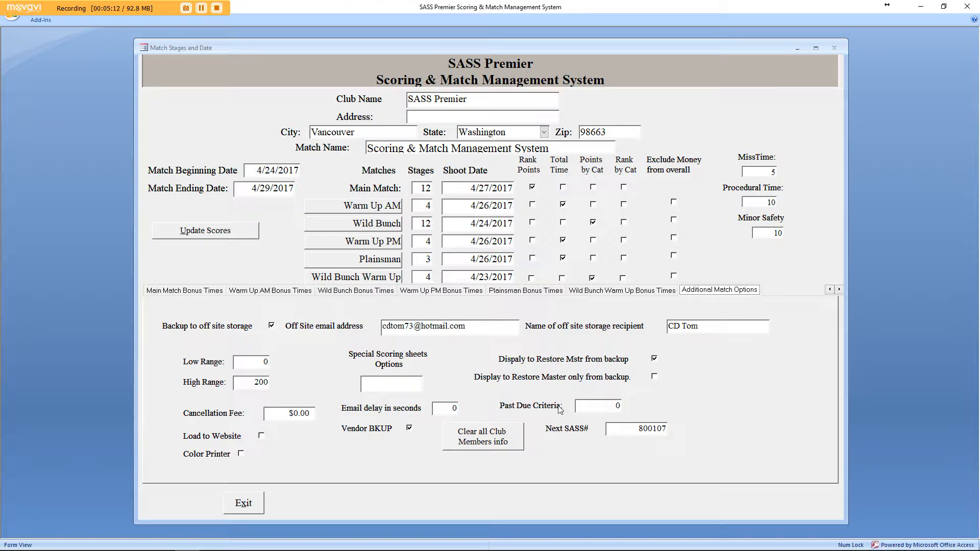
click(829, 289)
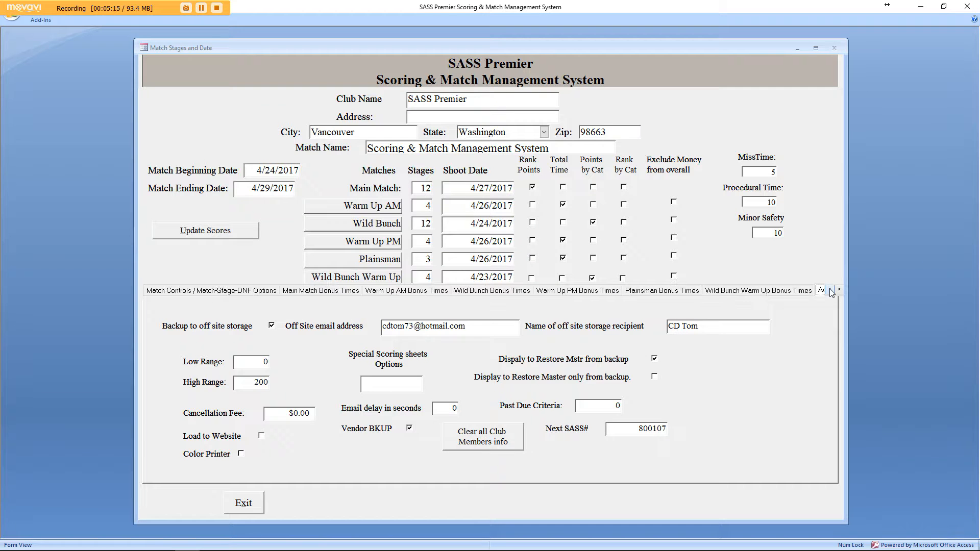
click(270, 293)
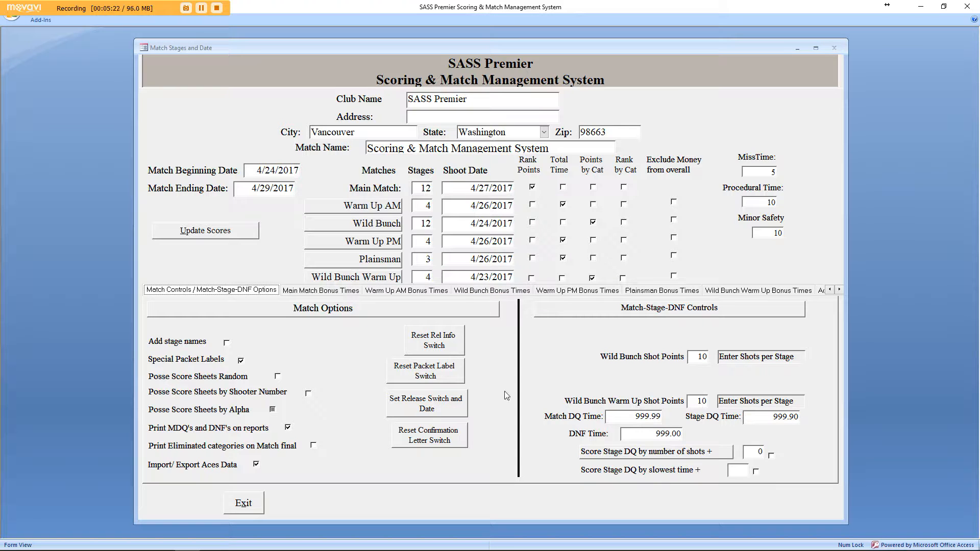
click(244, 504)
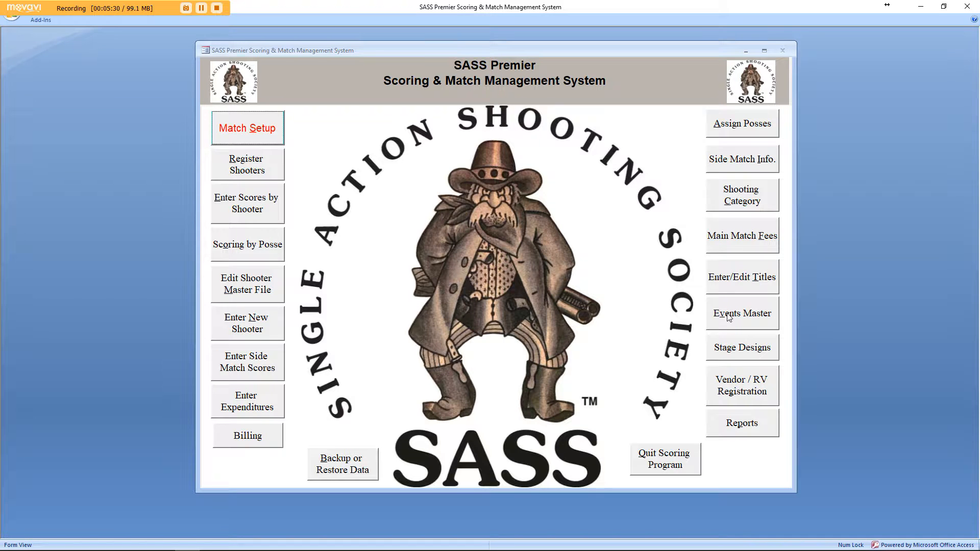
- Check the Events Master for the Wild Bunch Warm Up entry and possible duplicate events, and close it
click(748, 317)
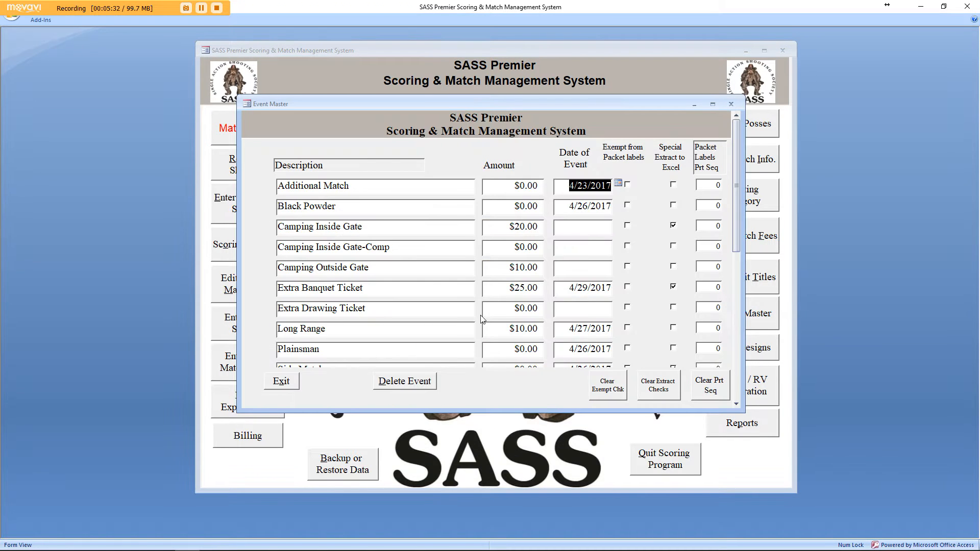
scroll(409, 284, down, 1)
scroll(408, 286, down, 3)
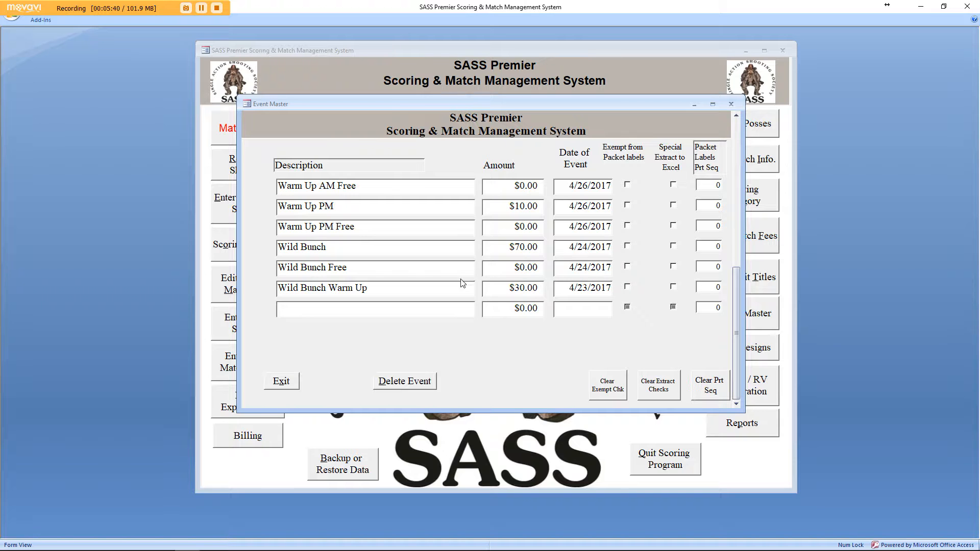
scroll(403, 306, up, 1)
scroll(399, 304, up, 1)
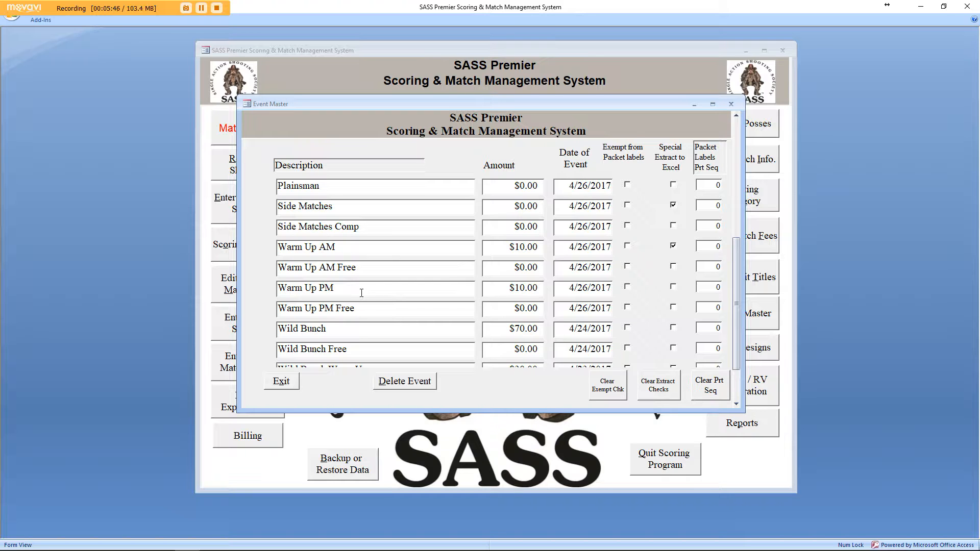
click(281, 383)
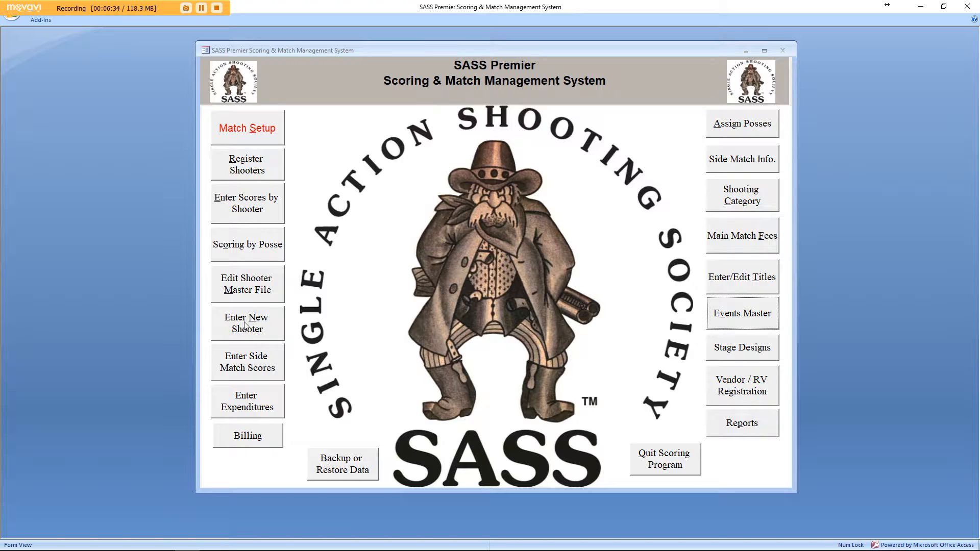
- Open shooter registration and load the shooter's record by entering the SASS number
click(244, 168)
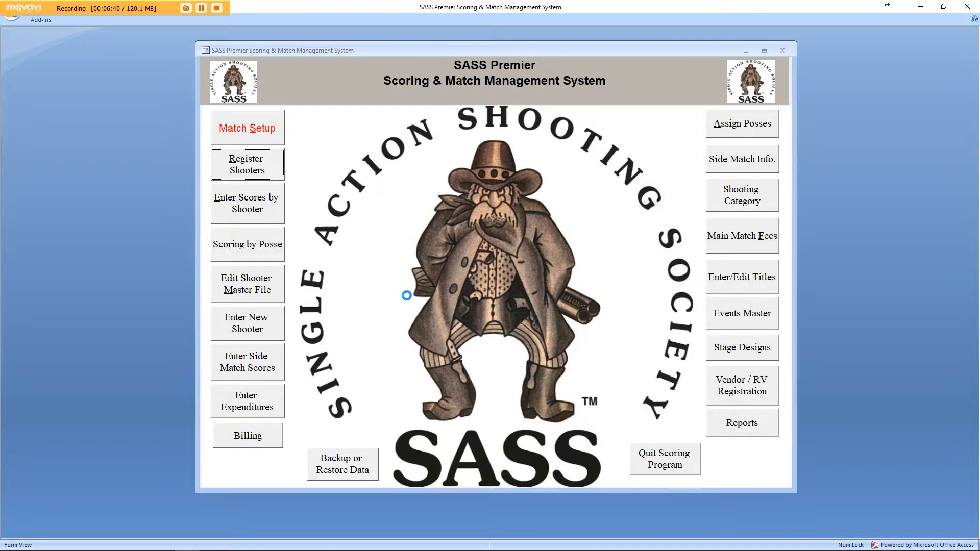
text(10411)
key(Return)
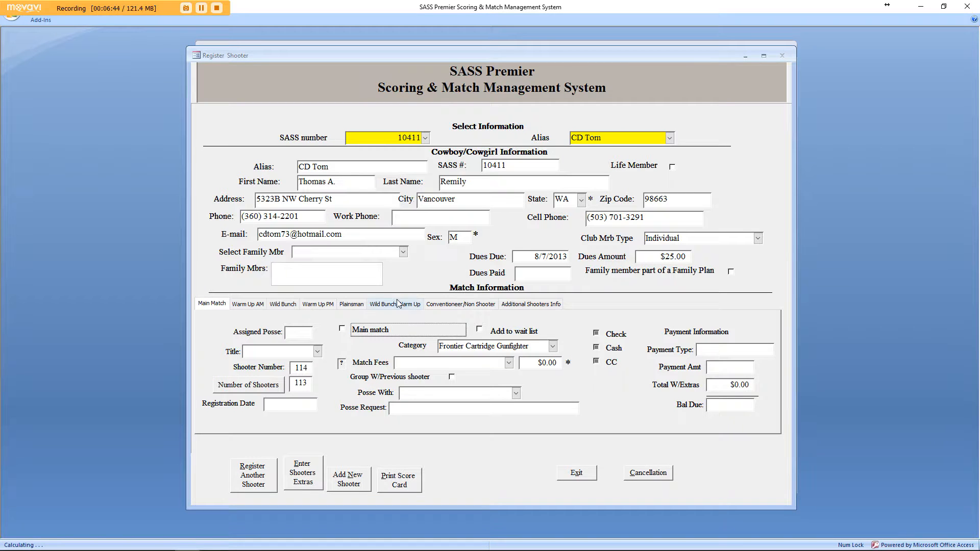
- Register the shooter for the main match as Frontier Cartridge Gunfighter with the Main Match First Shooter fee
click(365, 331)
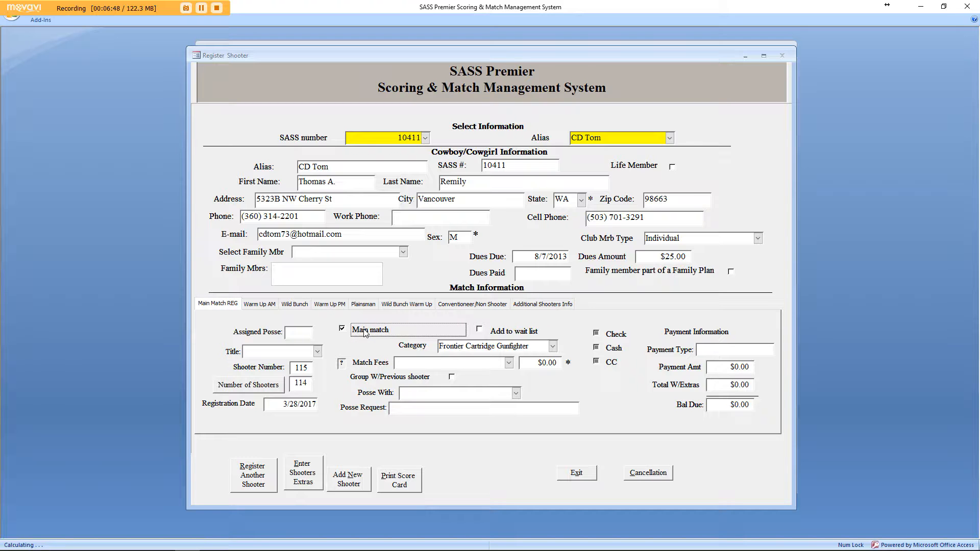
key(Tab)
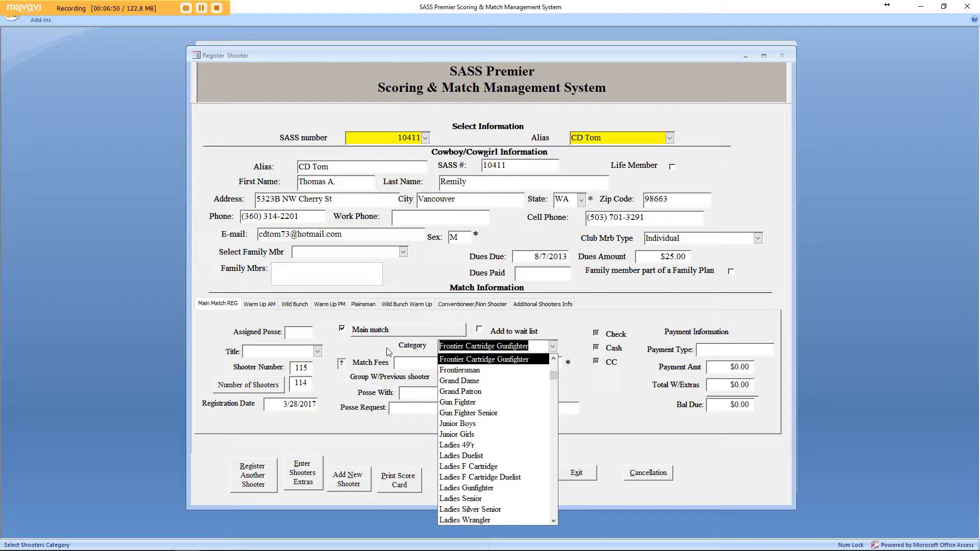
key(Tab)
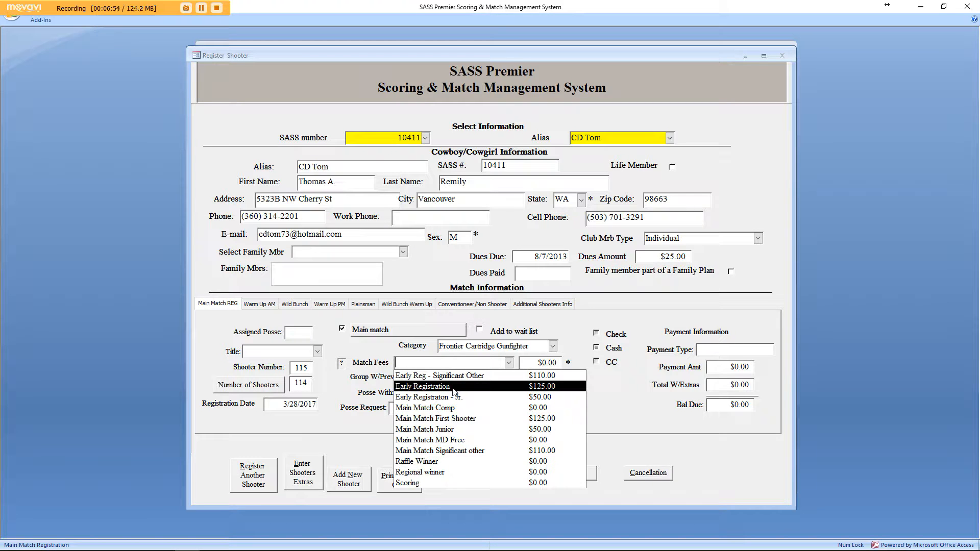
click(465, 419)
- Add two fellow shooters by alias to the shooter's main match posse request
click(439, 394)
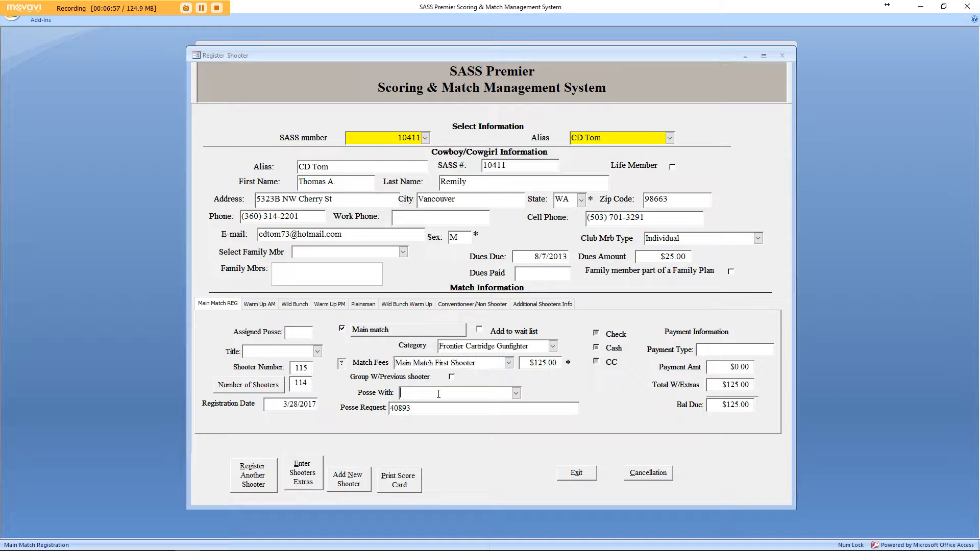
text(silver and Gold)
key(Return)
text(se)
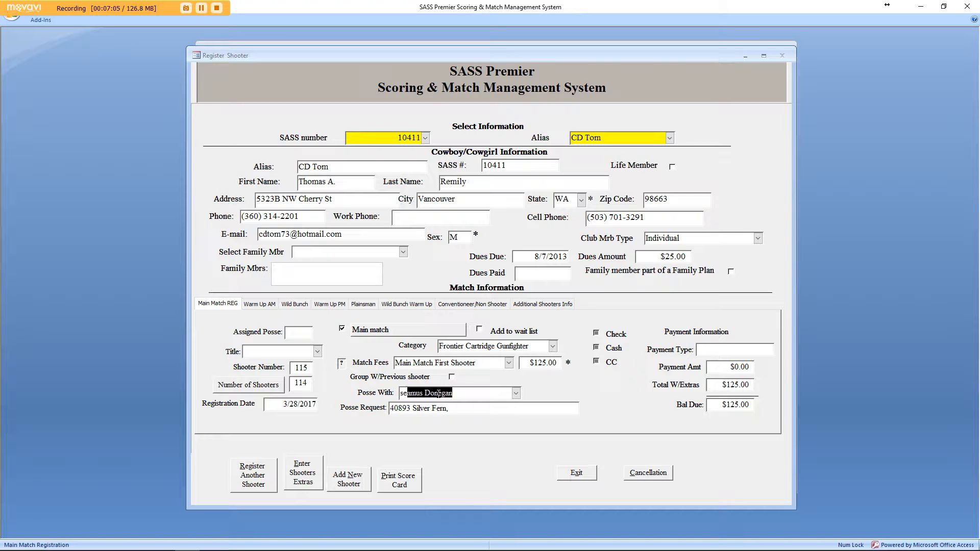
text(cond f)
key(Return)
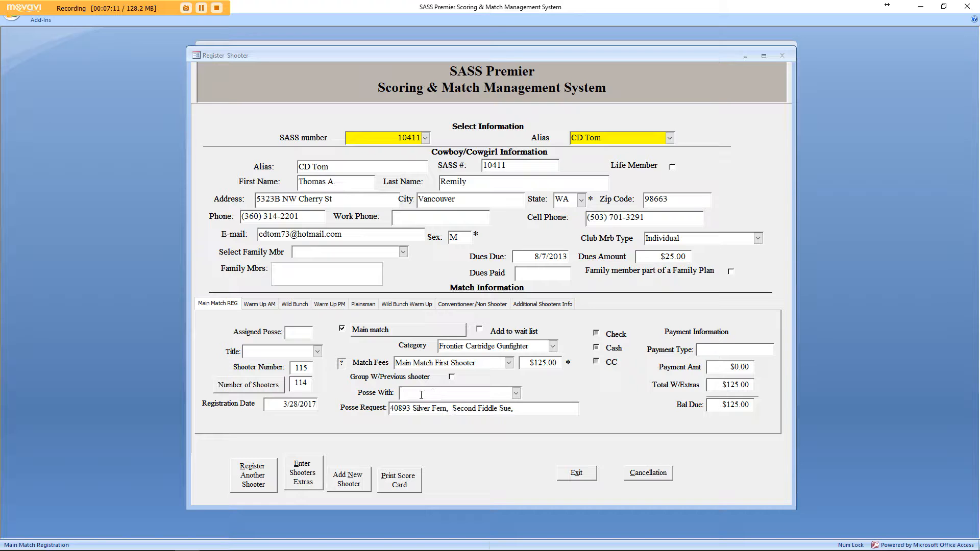
- Register the shooter for the Warm Up PM match as Frontier Cartridge Gunfighter with the Warm Up PM fee
click(331, 306)
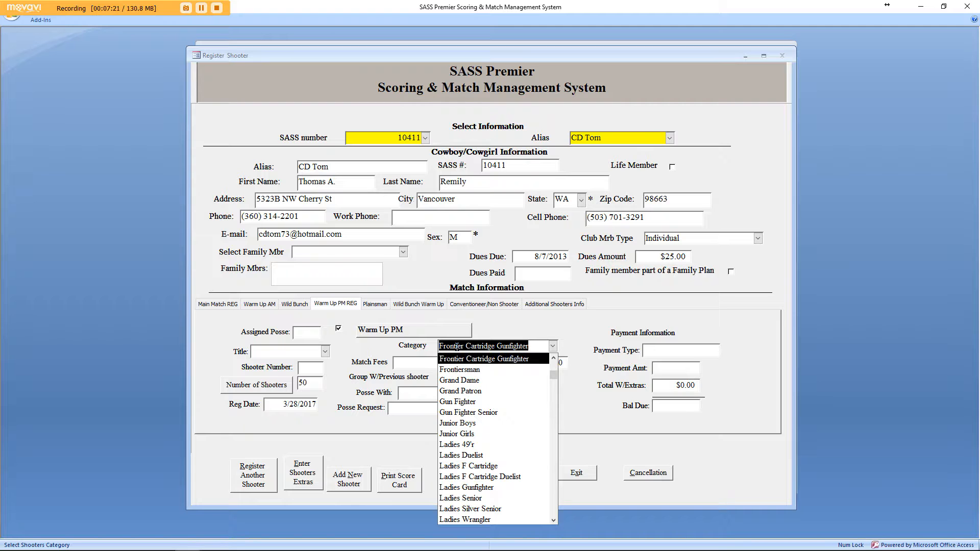
click(414, 363)
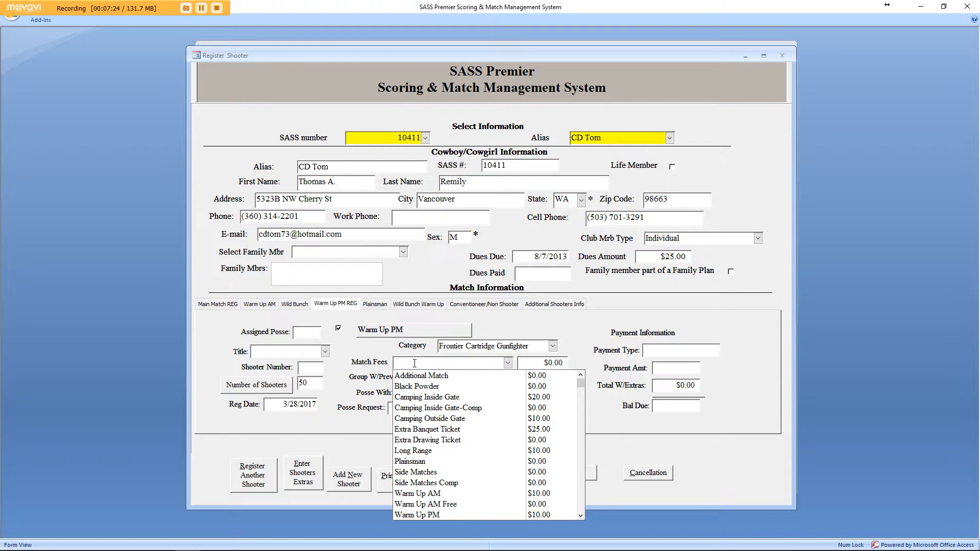
click(421, 515)
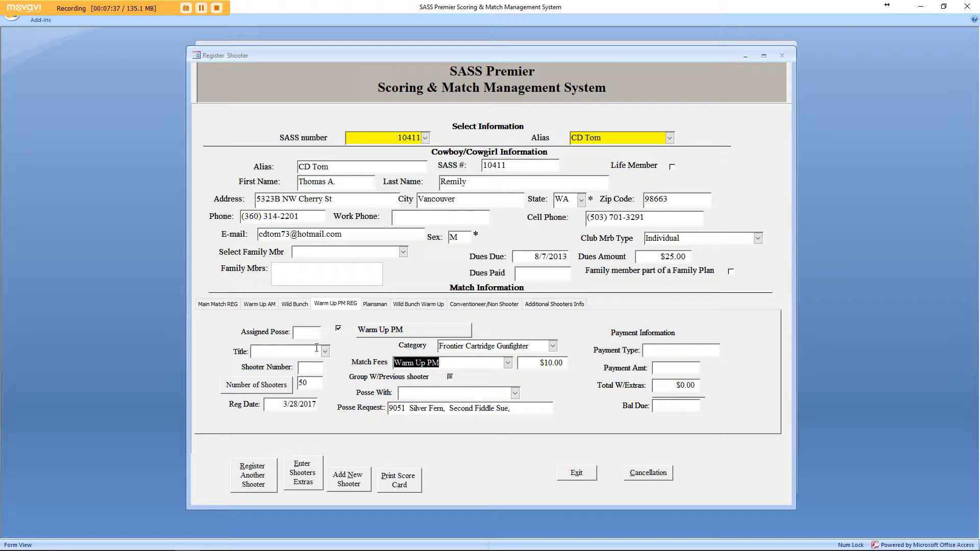
- Register the shooter for the Wild Bunch match as Wild Bunch Traditional with the $70.00 Wild Bunch fee
click(234, 306)
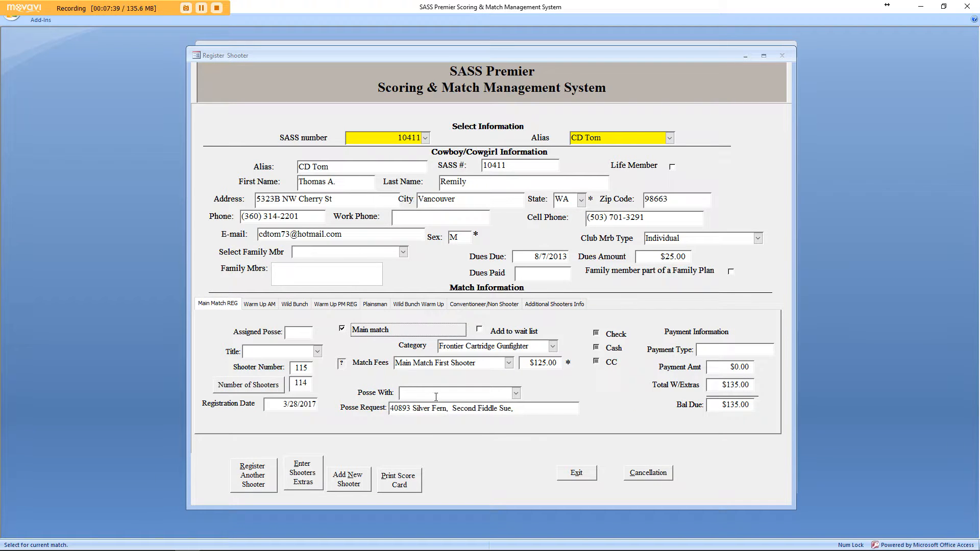
click(334, 305)
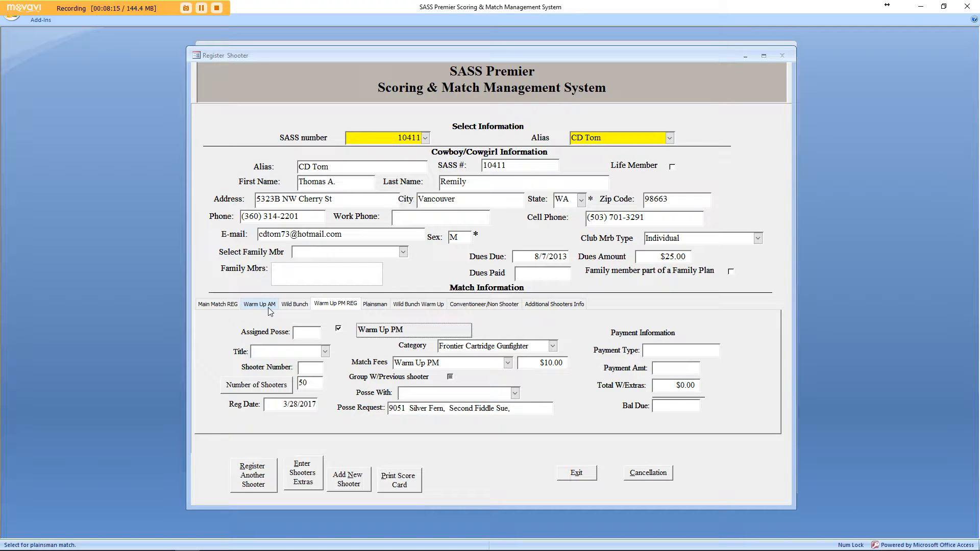
click(299, 305)
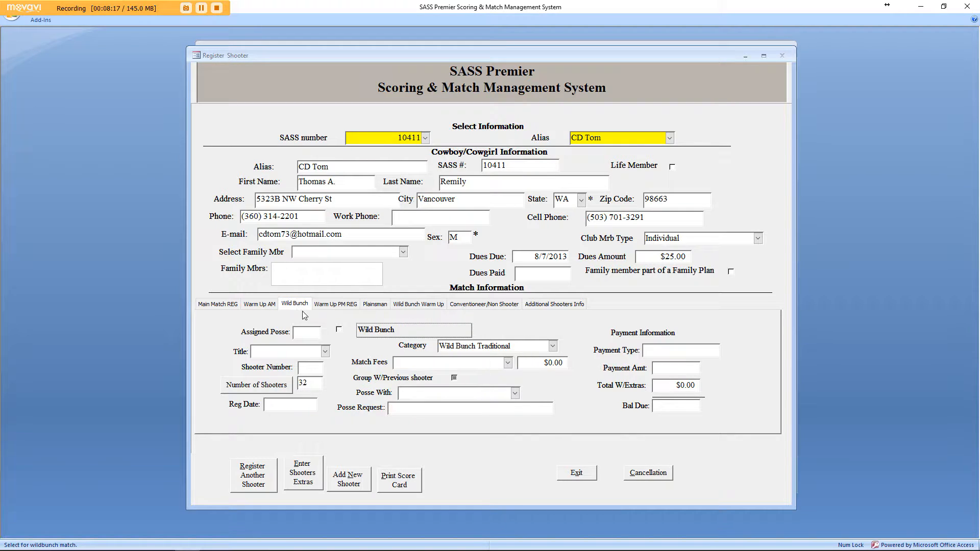
click(370, 331)
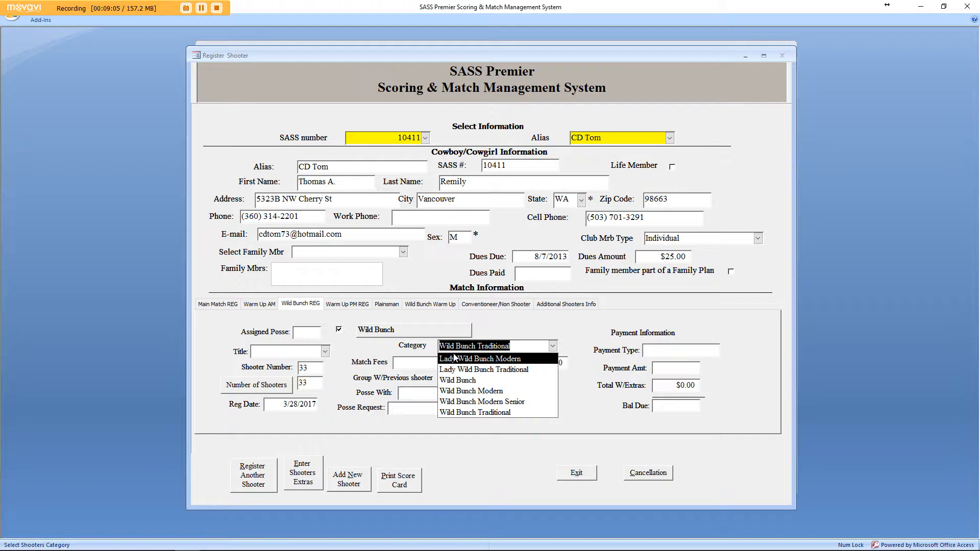
click(421, 363)
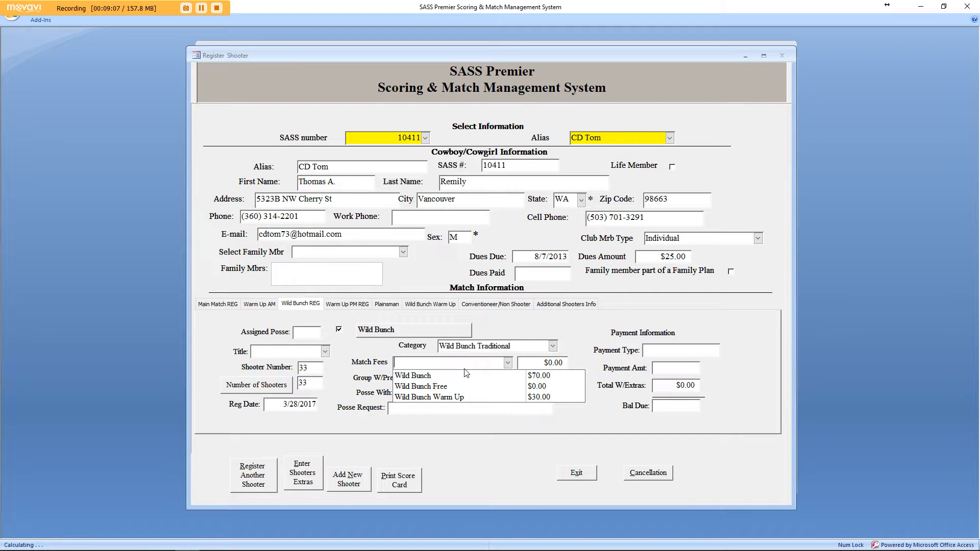
click(426, 378)
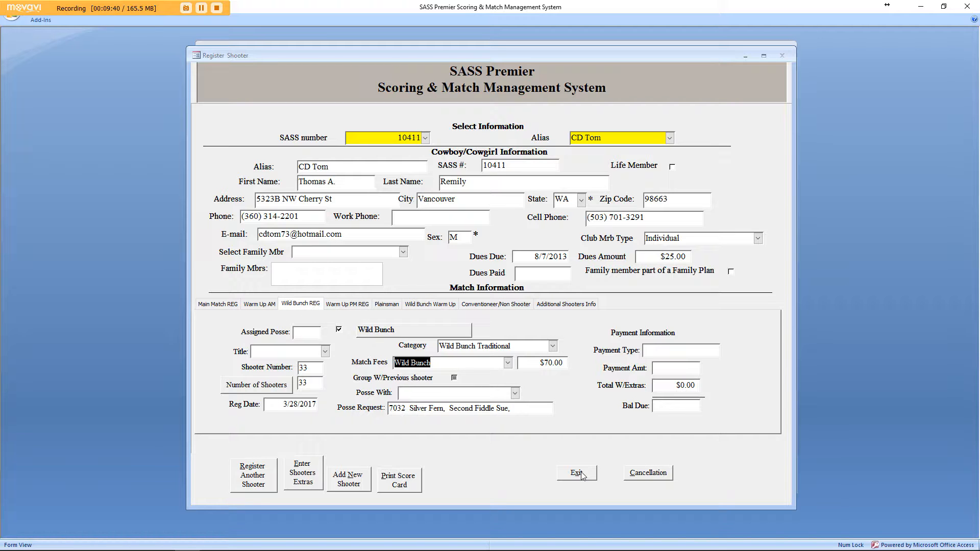
- Record a $205 payment by check 123 on the shooter's main match registration and close the registration form
click(226, 304)
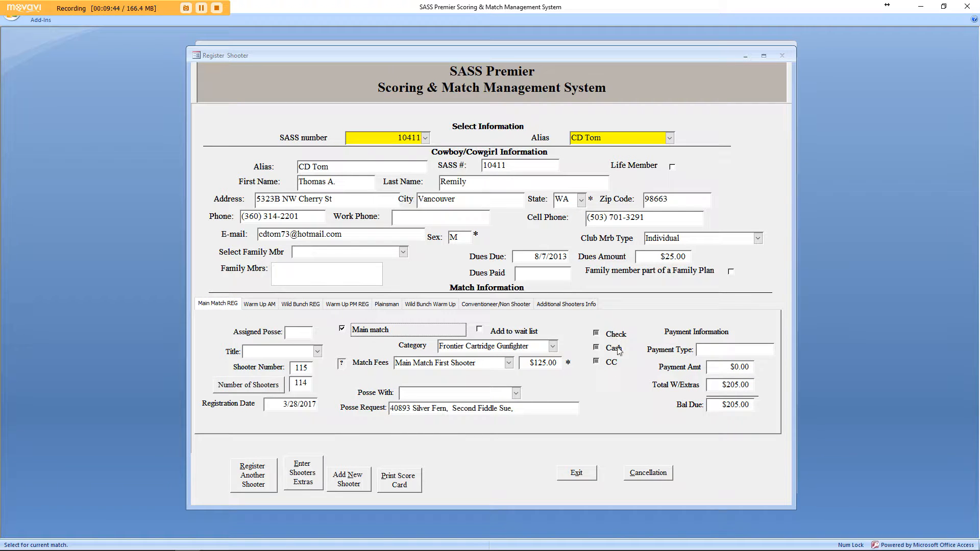
click(615, 336)
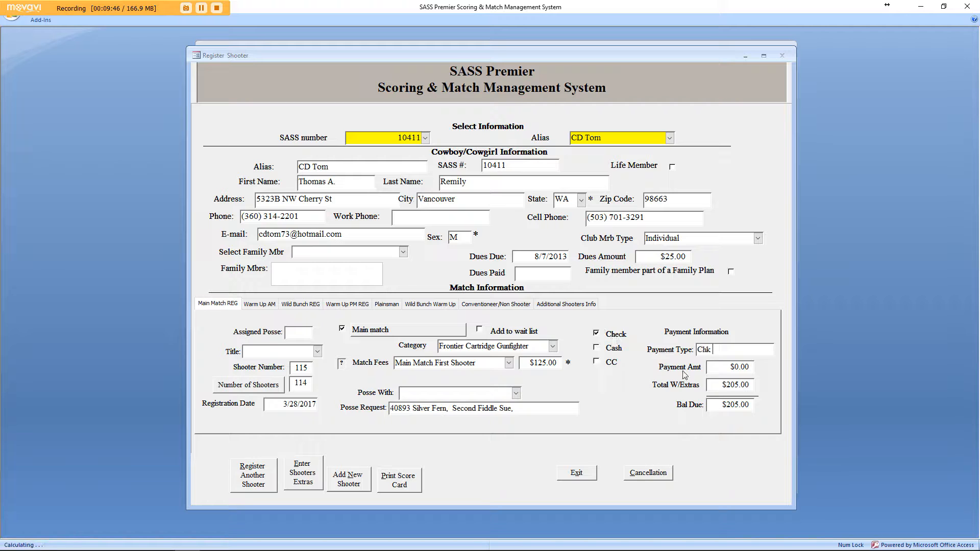
text(123)
key(Tab)
text(205)
key(Tab)
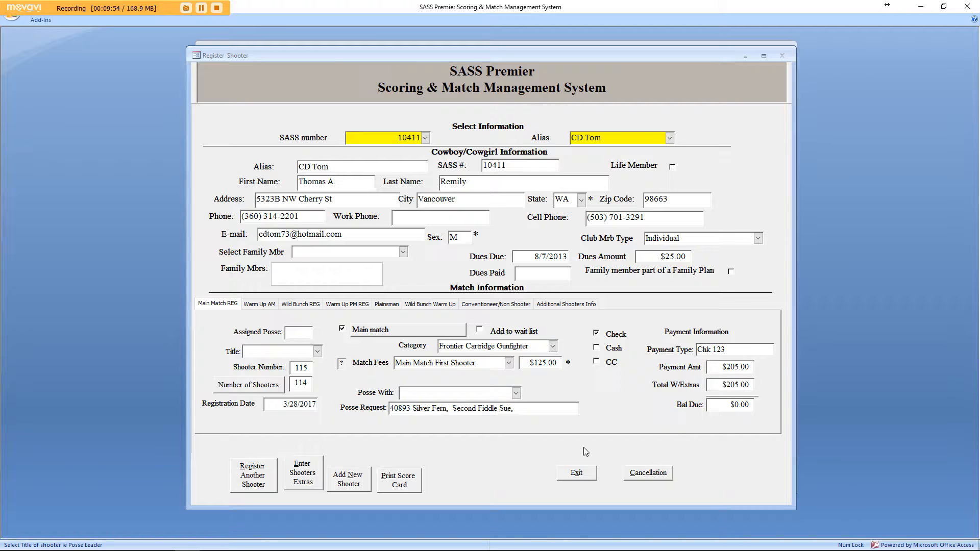
click(577, 473)
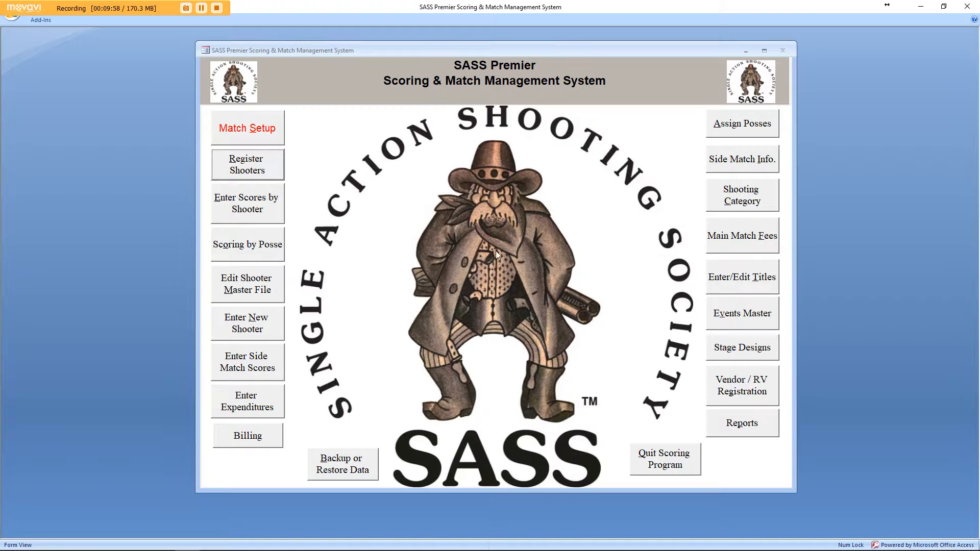
- From the Warm Up PM posse assignments, reselect the Warm Up PM fee for the Classic Cowboy shooter to copy over the main match posse request
click(743, 125)
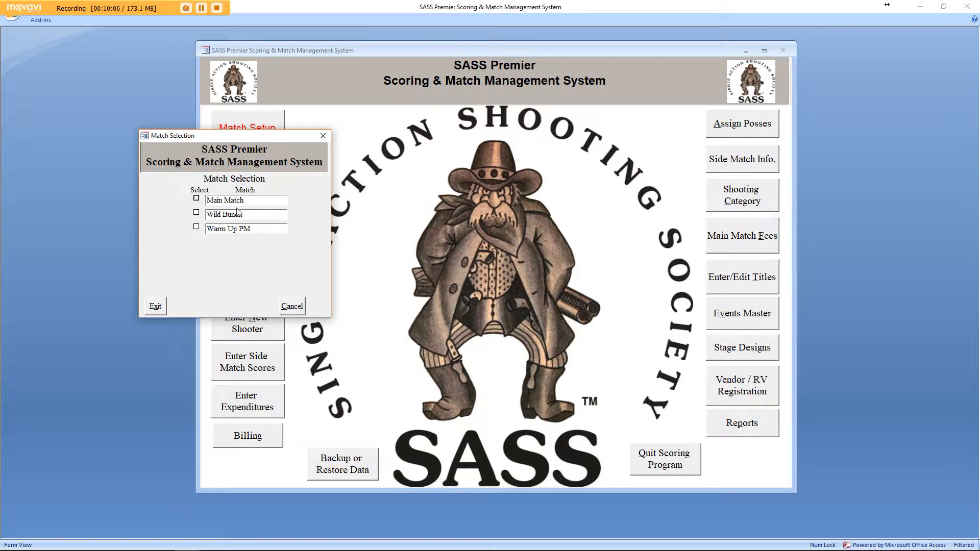
click(239, 231)
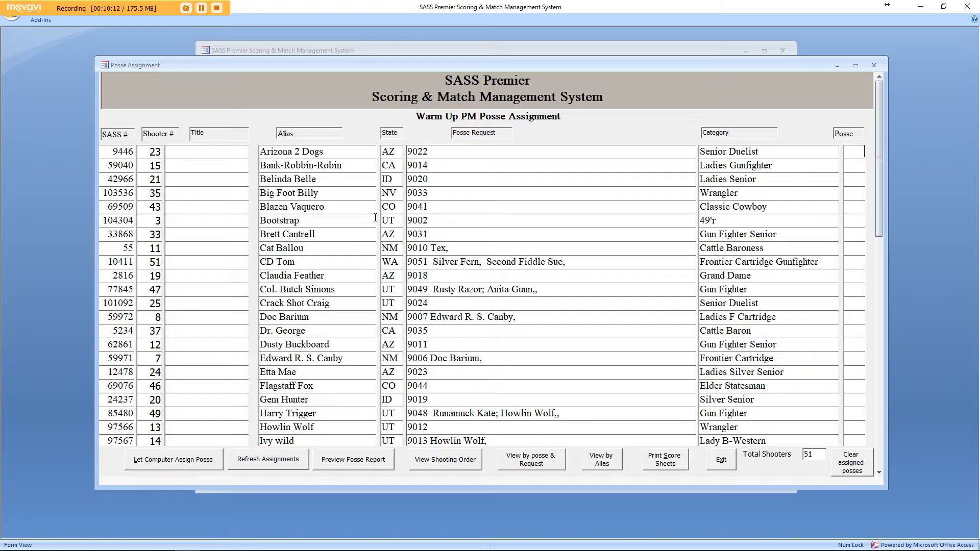
click(307, 206)
double_click(307, 207)
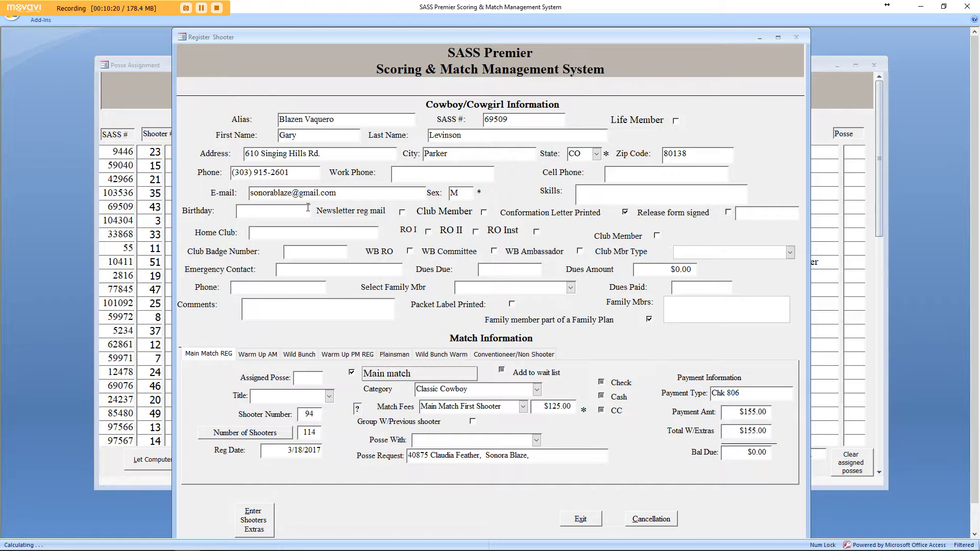
click(340, 356)
key(Tab)
key(Tab)
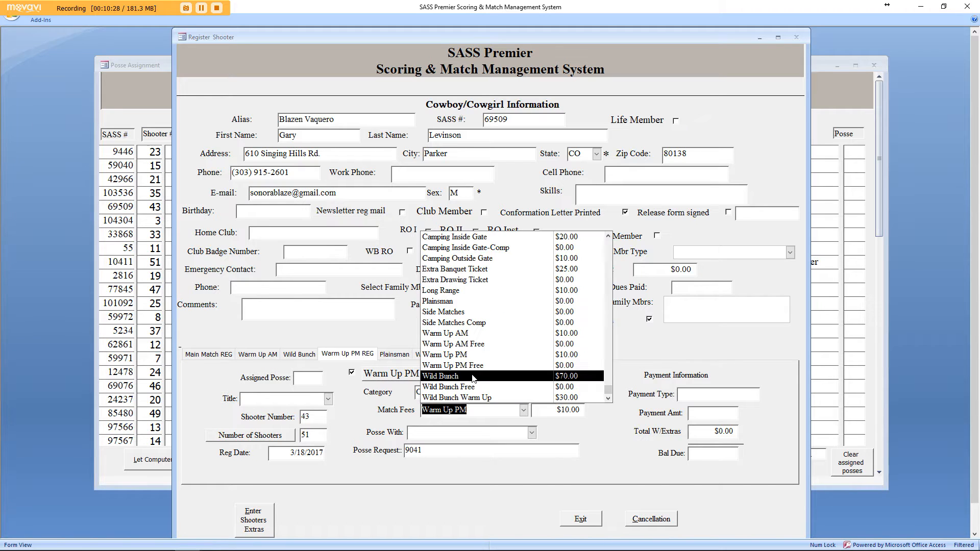
click(448, 357)
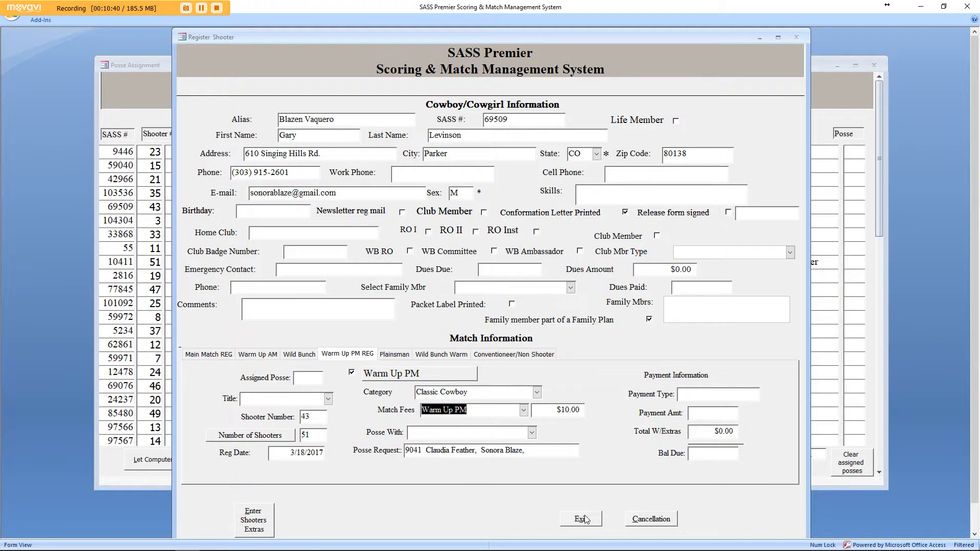
click(204, 355)
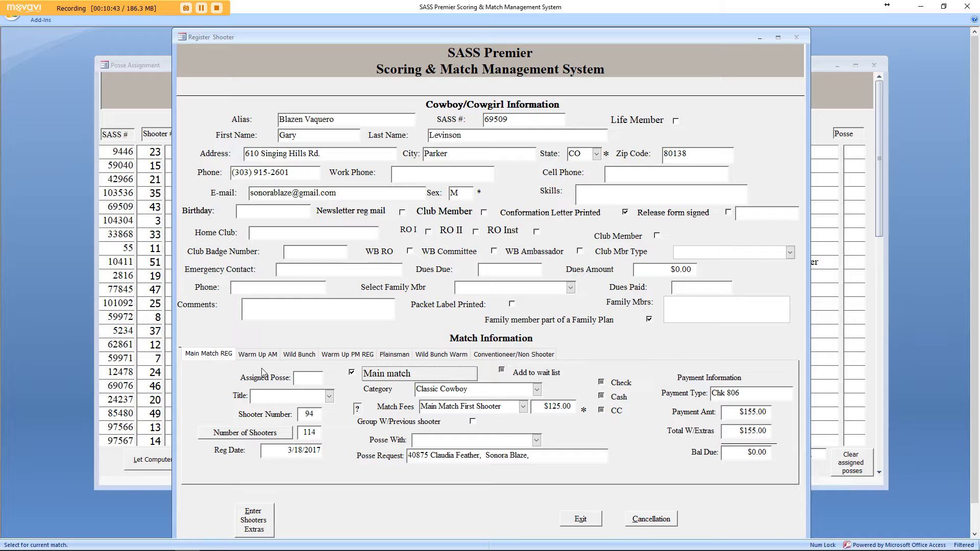
click(581, 519)
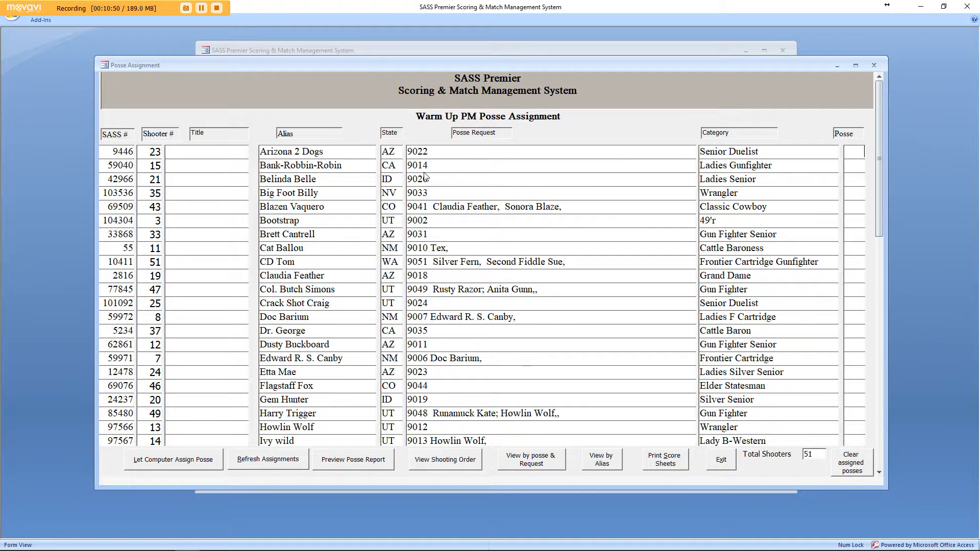
- Reselect the Warm Up PM fee for the Cattle Baron shooter to fill in the posse request, and close the posse assignments
double_click(287, 330)
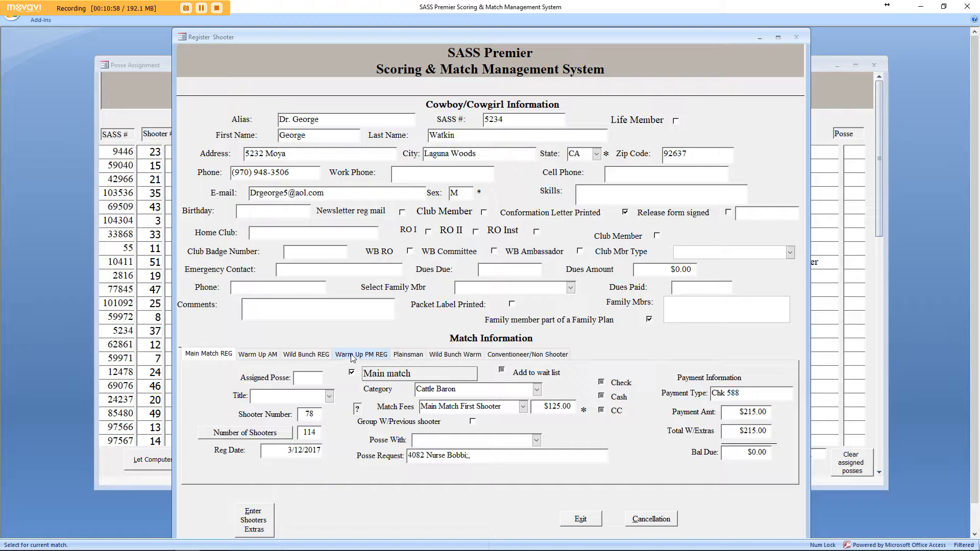
click(352, 356)
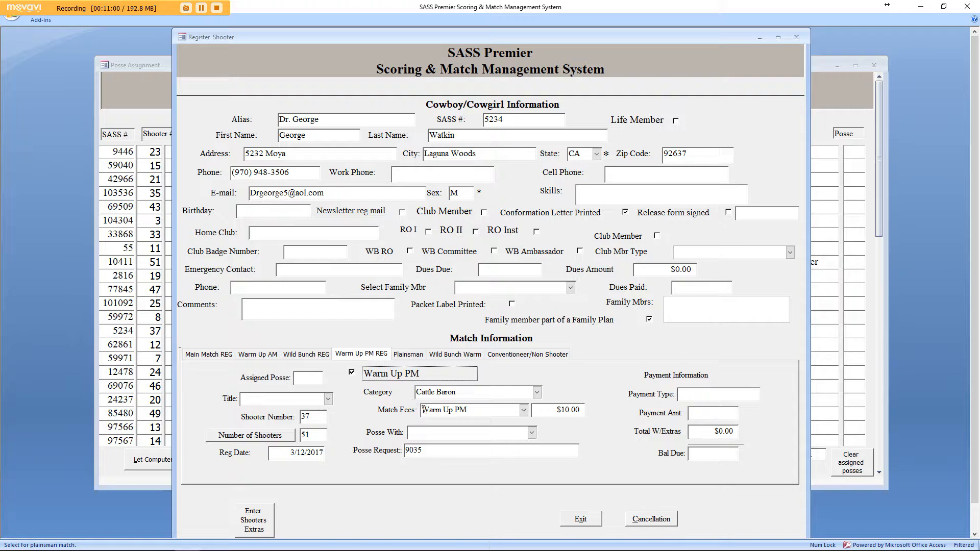
click(451, 413)
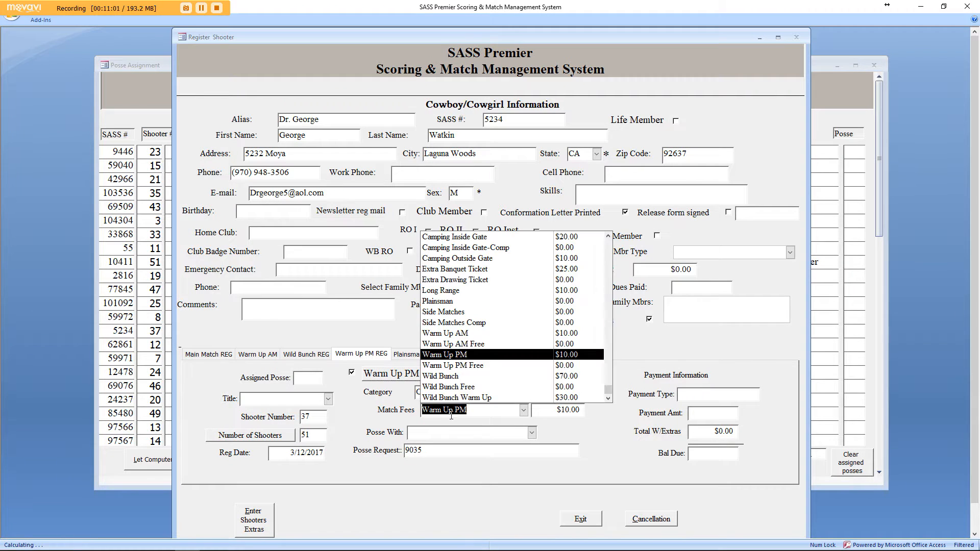
click(449, 356)
click(581, 518)
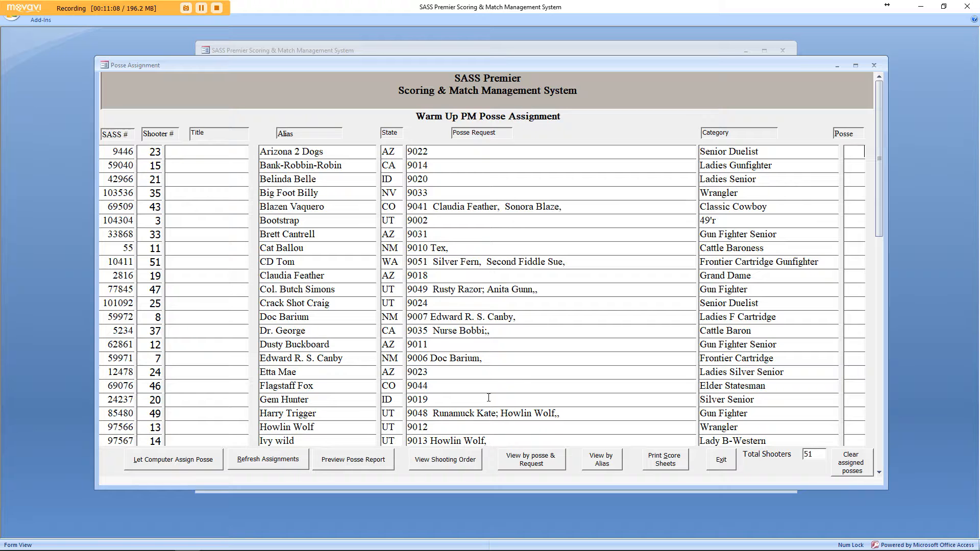
click(720, 461)
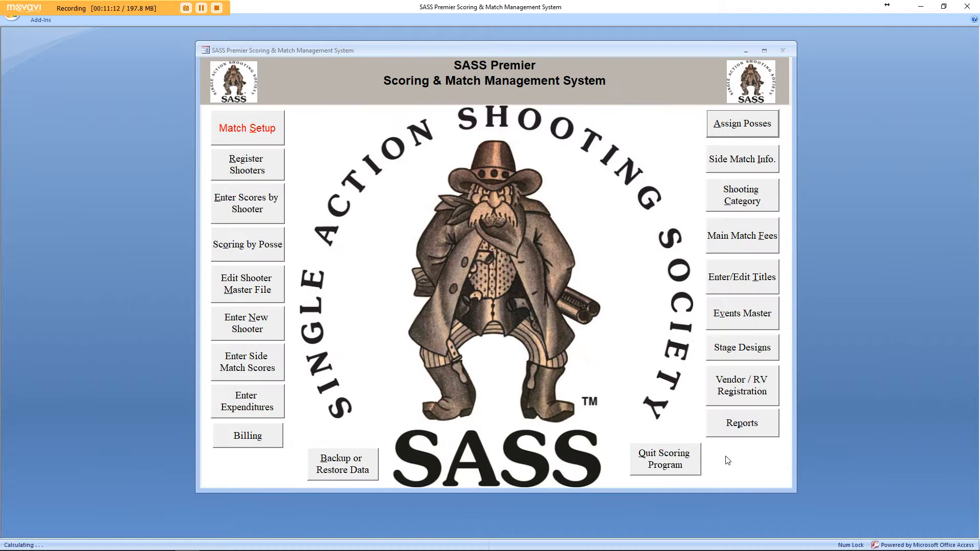
- Open the Main Match posse assignments and look through the shooters' posse requests and categories
click(722, 125)
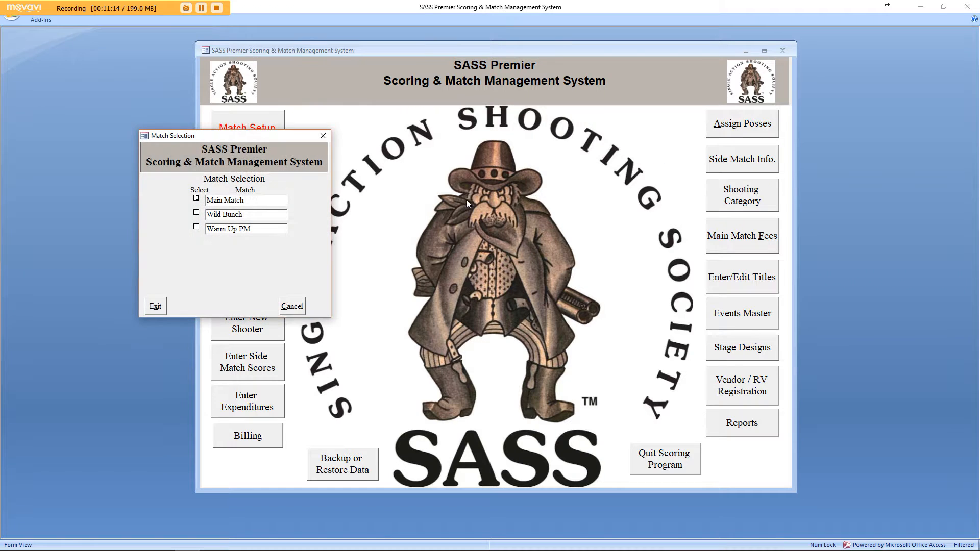
click(248, 204)
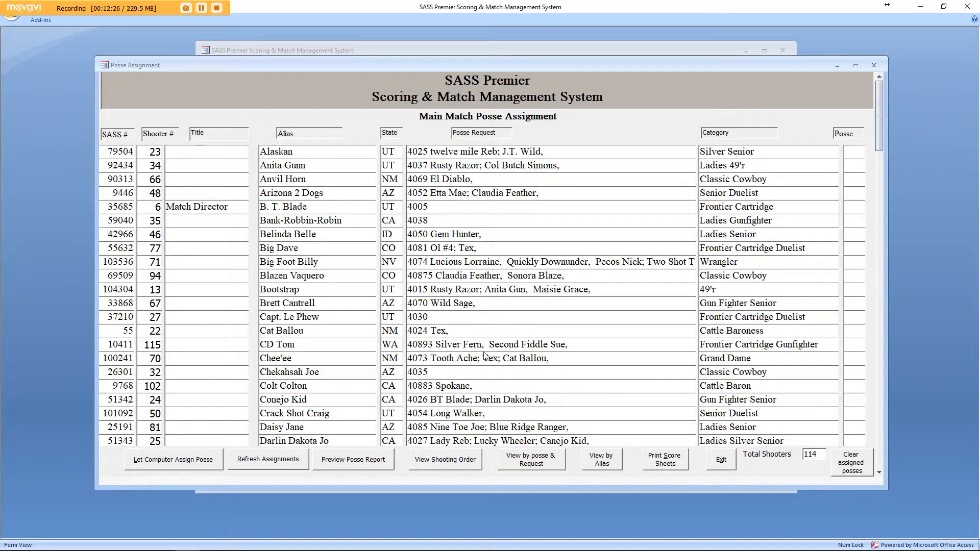
scroll(484, 347, down, 2)
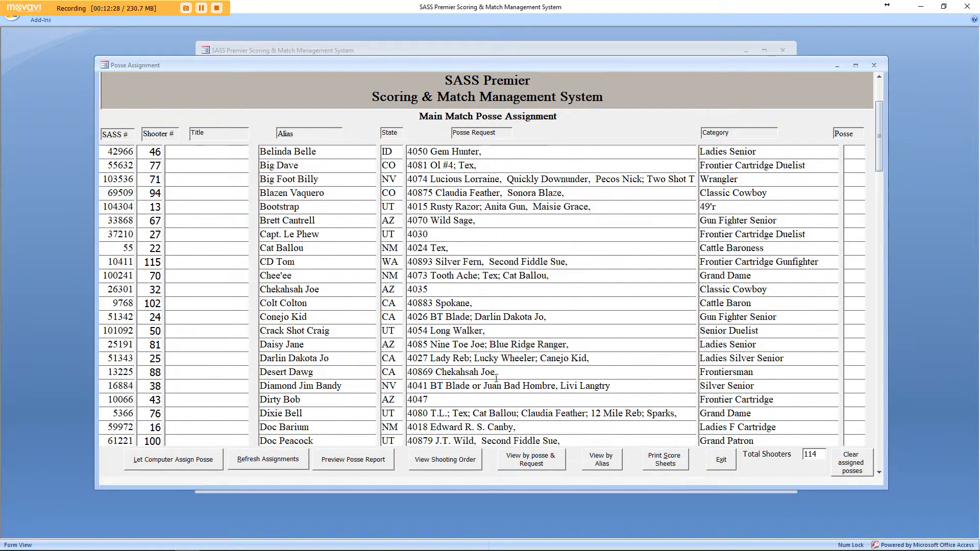
scroll(496, 378, down, 2)
scroll(497, 376, down, 2)
scroll(498, 376, down, 4)
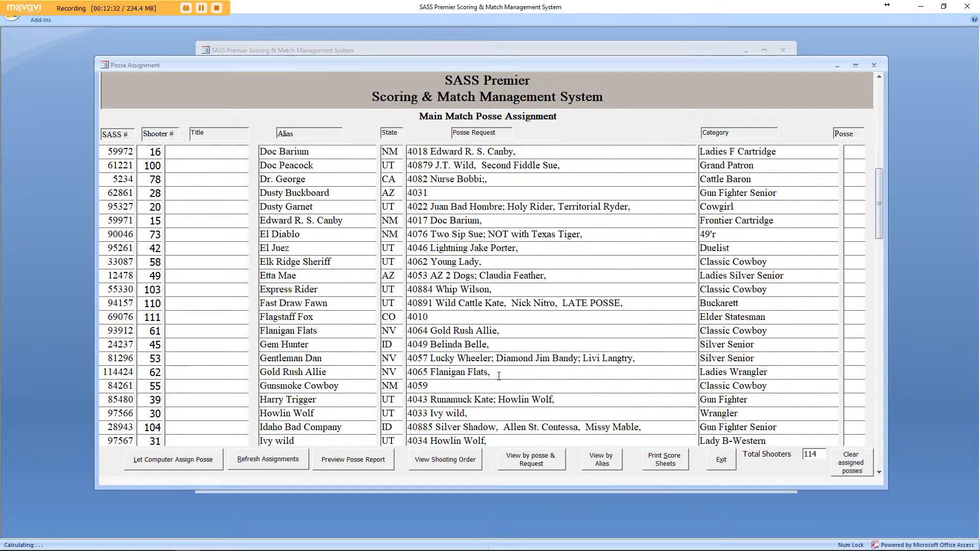
scroll(498, 376, down, 2)
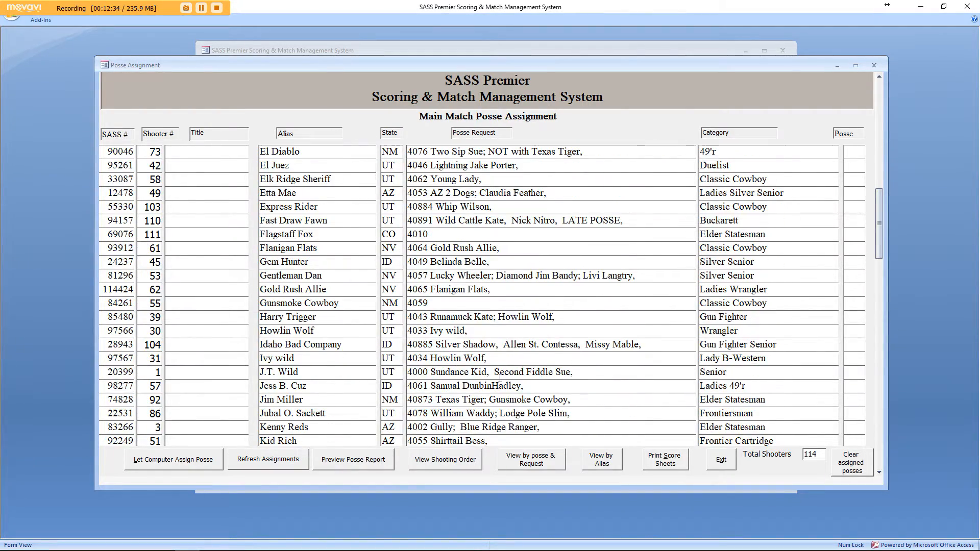
scroll(499, 376, down, 4)
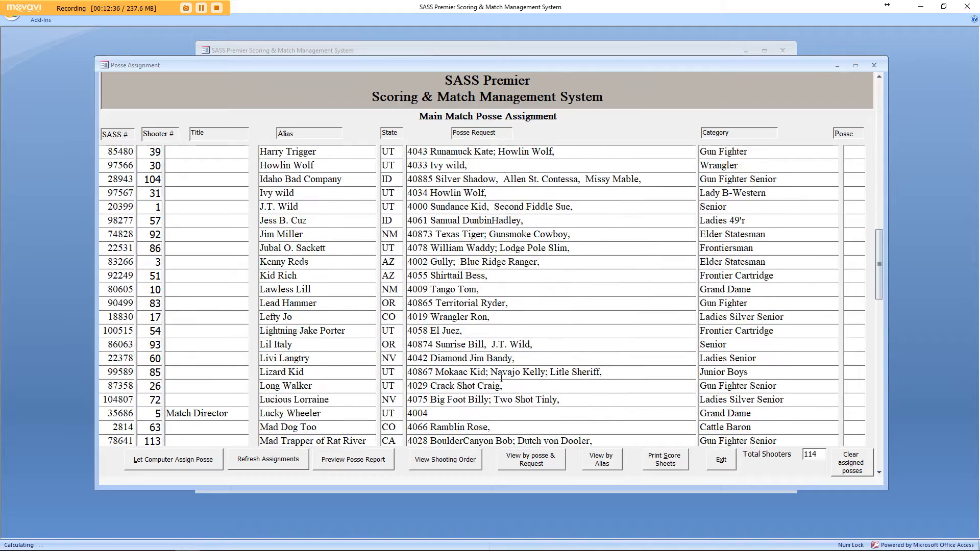
scroll(502, 378, down, 2)
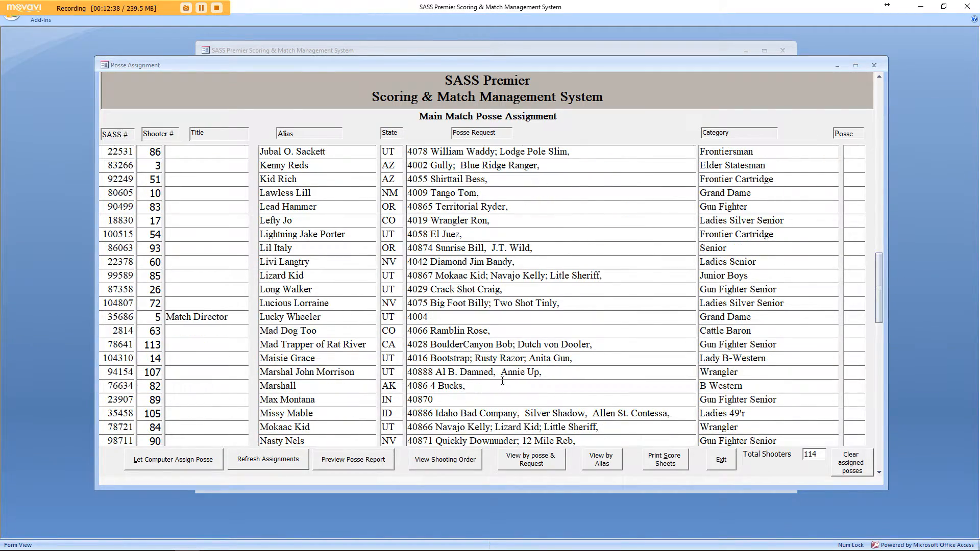
scroll(502, 381, down, 4)
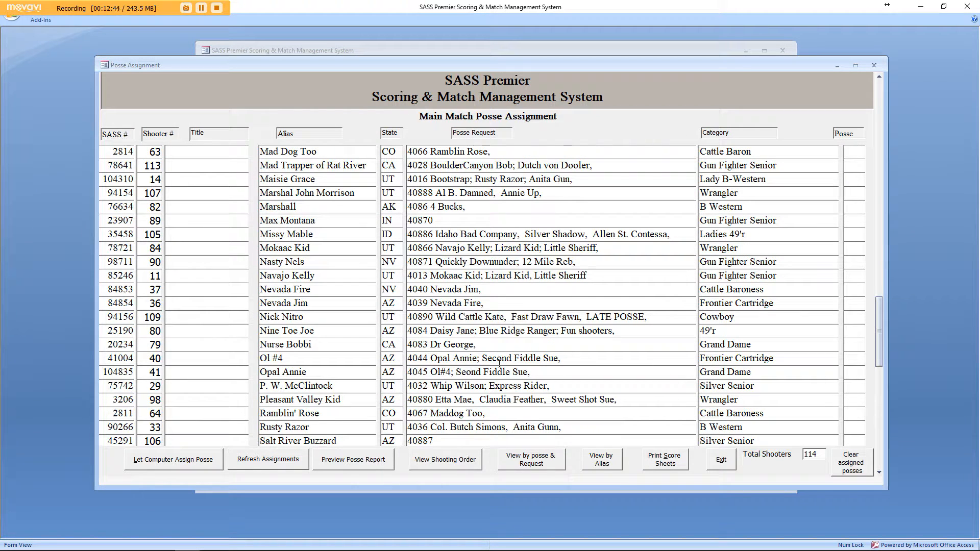
scroll(499, 363, down, 1)
scroll(499, 363, up, 5)
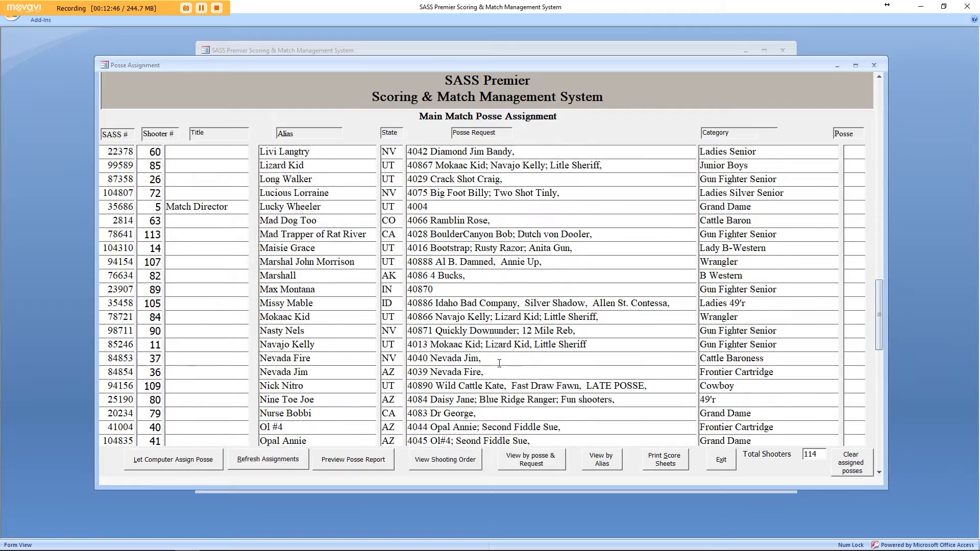
scroll(499, 363, up, 13)
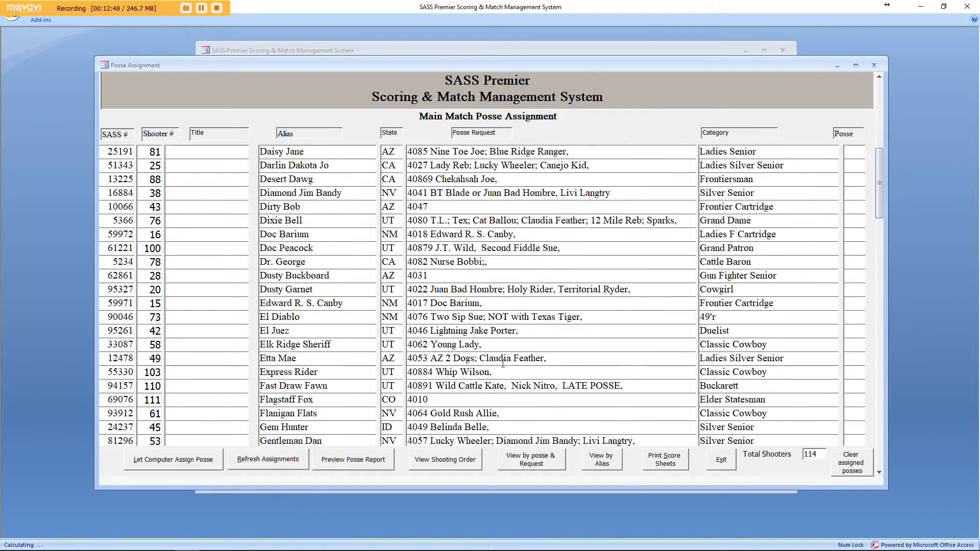
scroll(509, 364, up, 3)
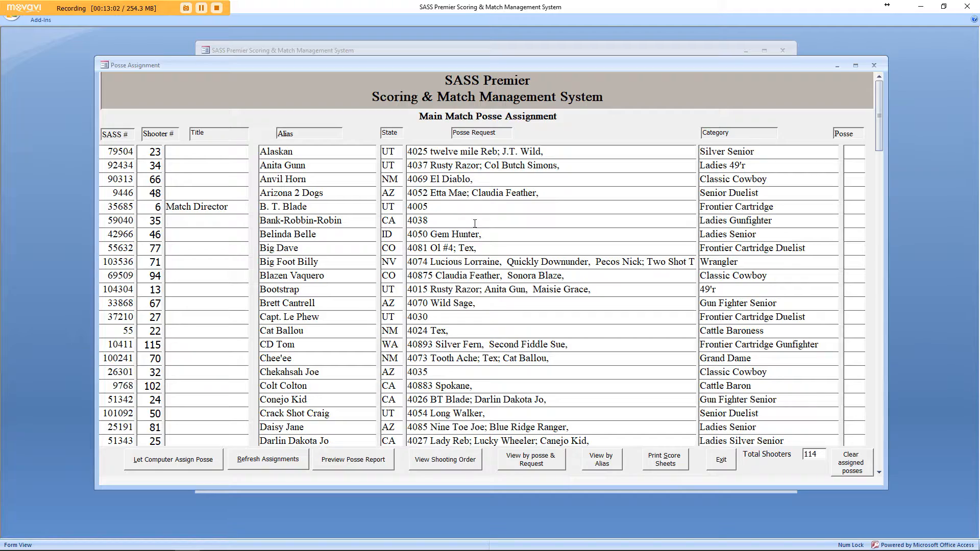
scroll(340, 296, down, 3)
scroll(299, 365, down, 12)
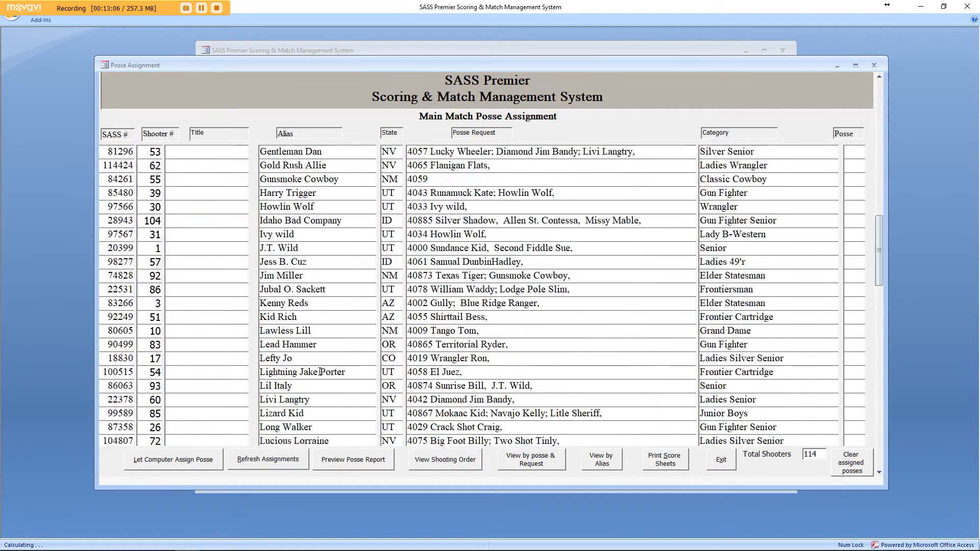
scroll(319, 371, down, 9)
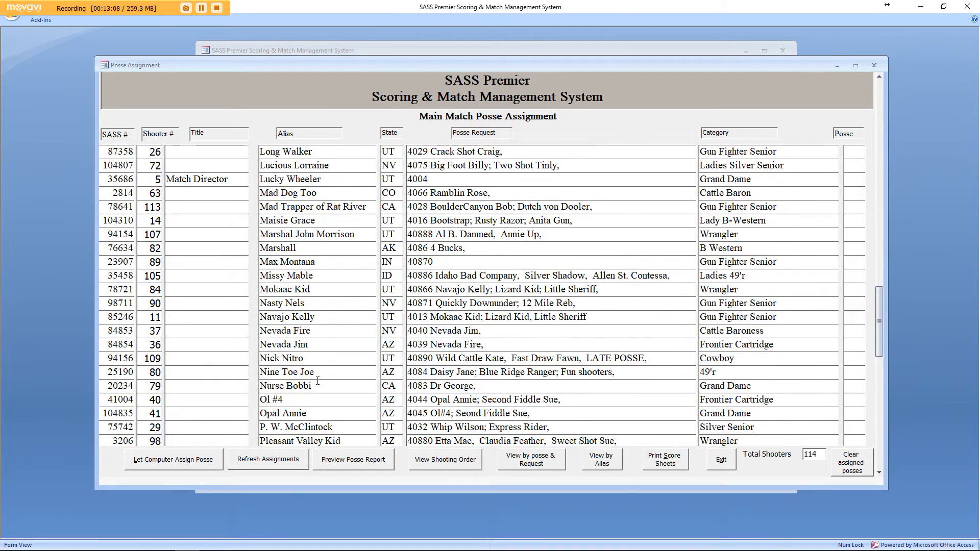
- Review the main match shooters' posse requests and categories through to the pre-assigned posse marshals
scroll(318, 380, down, 3)
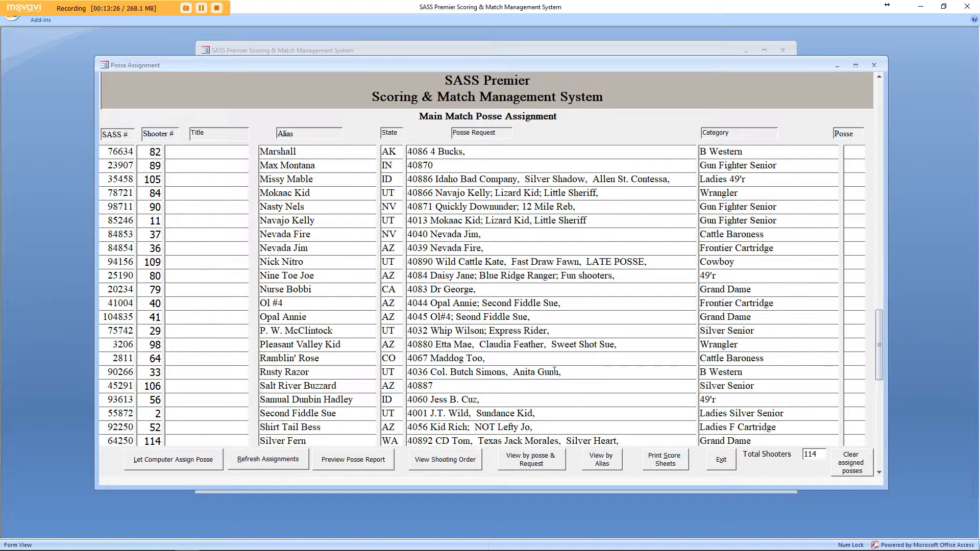
scroll(554, 371, up, 12)
scroll(553, 381, up, 7)
scroll(553, 381, up, 1)
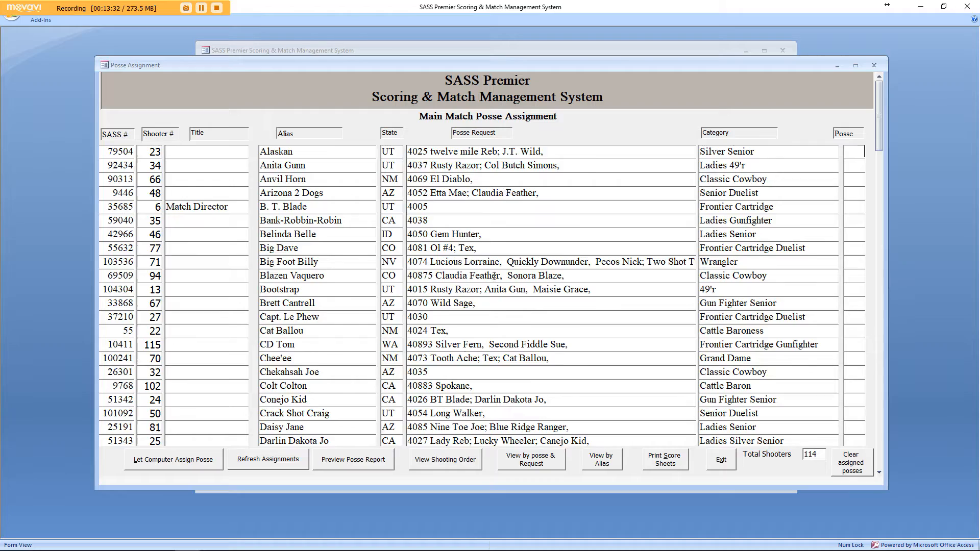
scroll(480, 357, down, 7)
scroll(478, 363, down, 10)
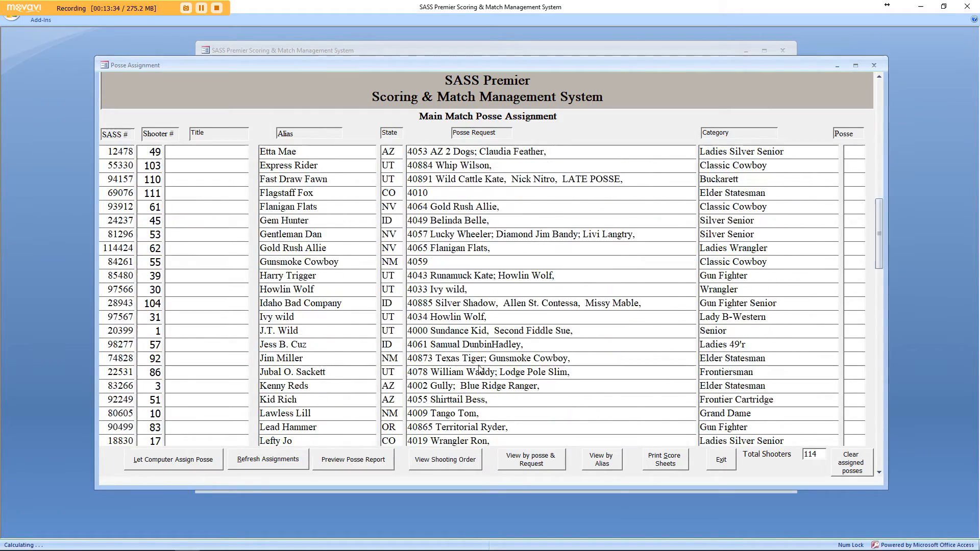
scroll(479, 372, down, 6)
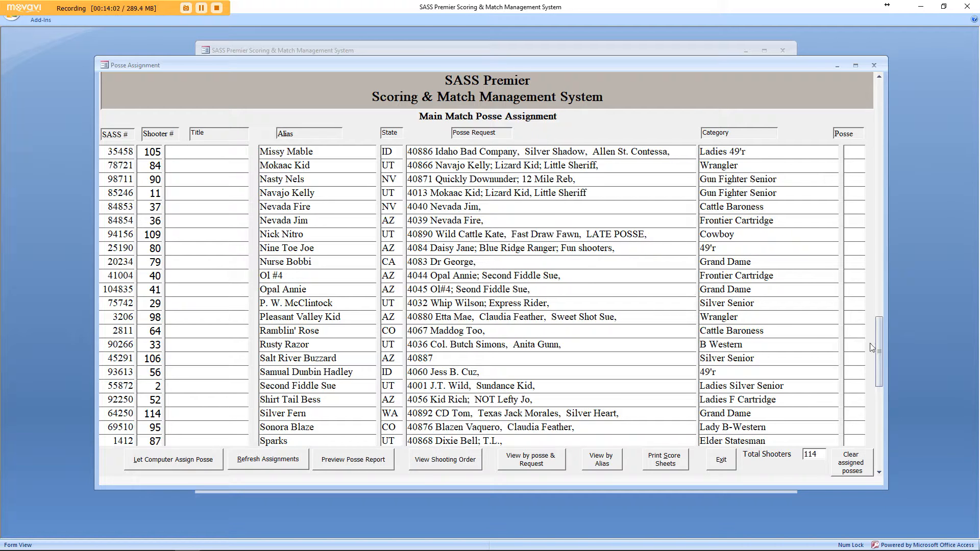
drag(879, 349, 884, 443)
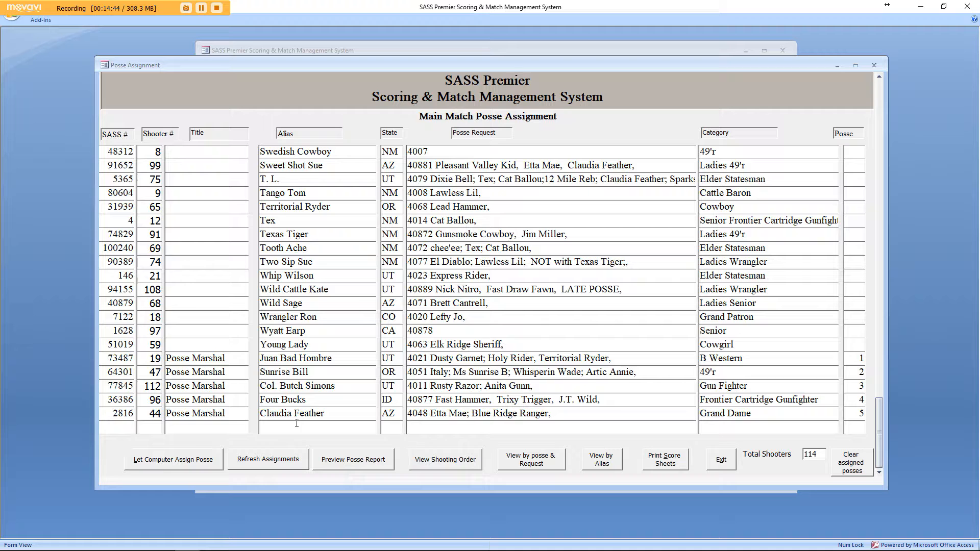
- Let the computer assign the main match shooters to 6 posses
click(180, 462)
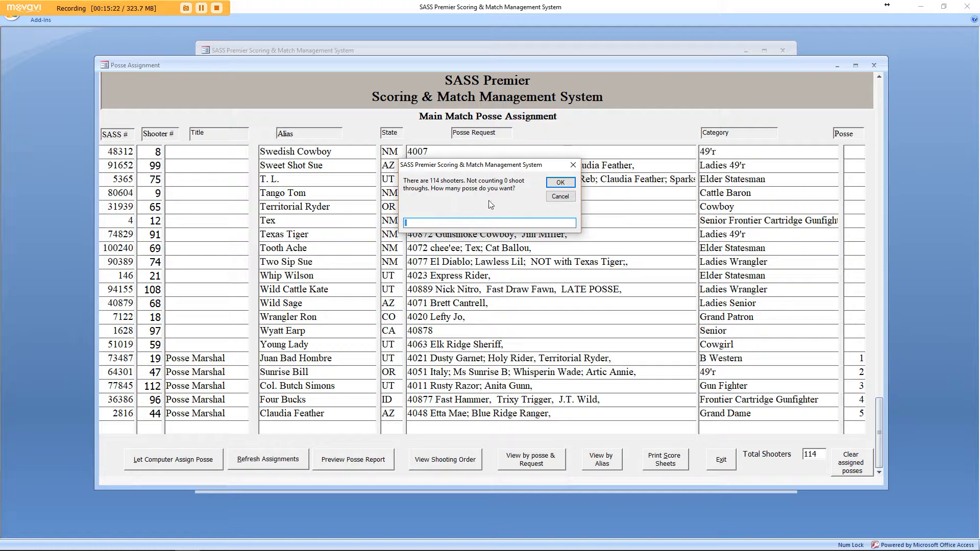
text(6)
click(560, 182)
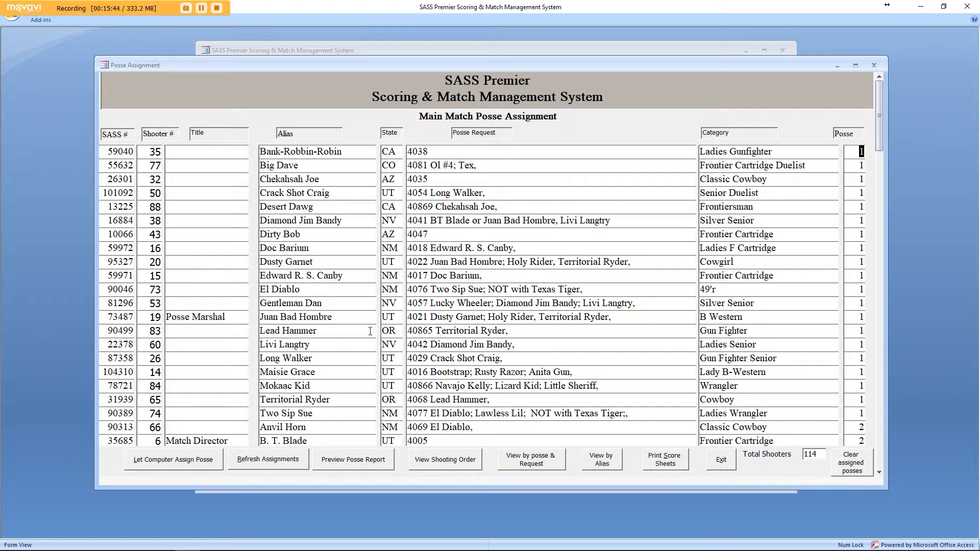
- Search the shooter aliases for "holy" in any part of the field, and close the search
scroll(356, 387, down, 3)
scroll(369, 333, up, 1)
scroll(370, 333, up, 3)
click(307, 316)
key(ctrl+f)
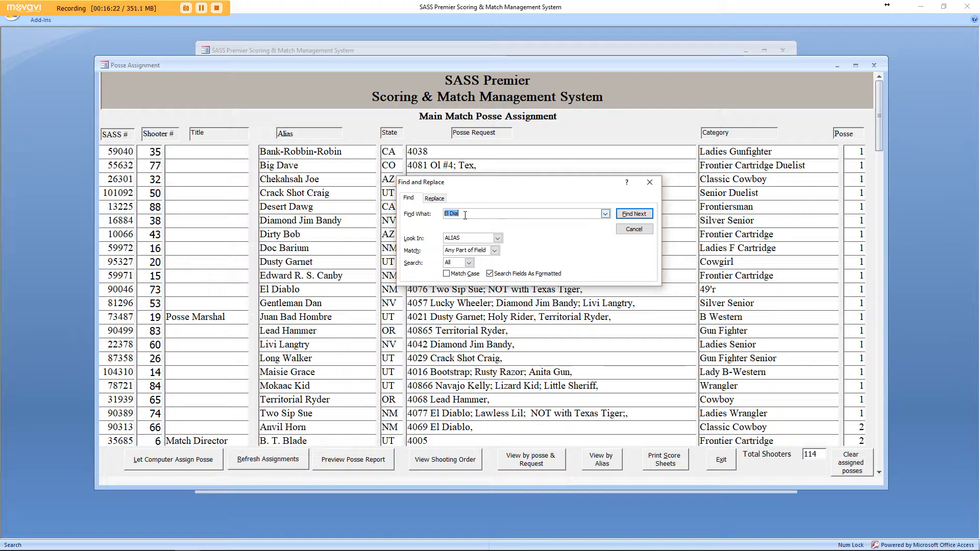
text(holy)
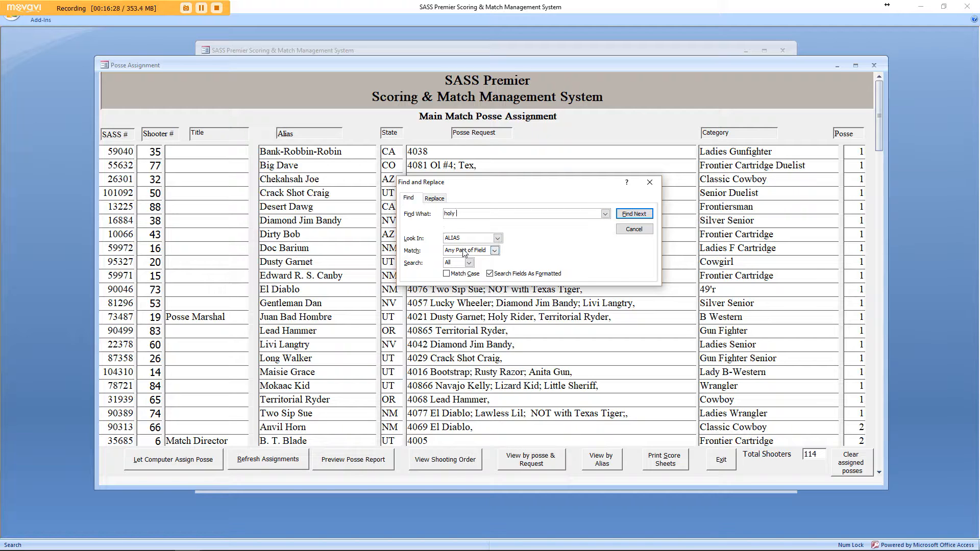
click(494, 251)
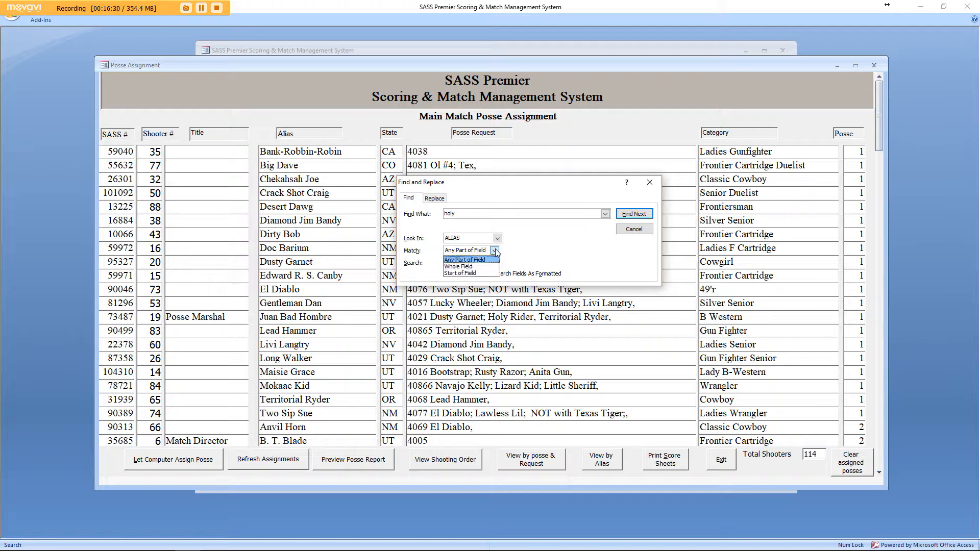
click(470, 261)
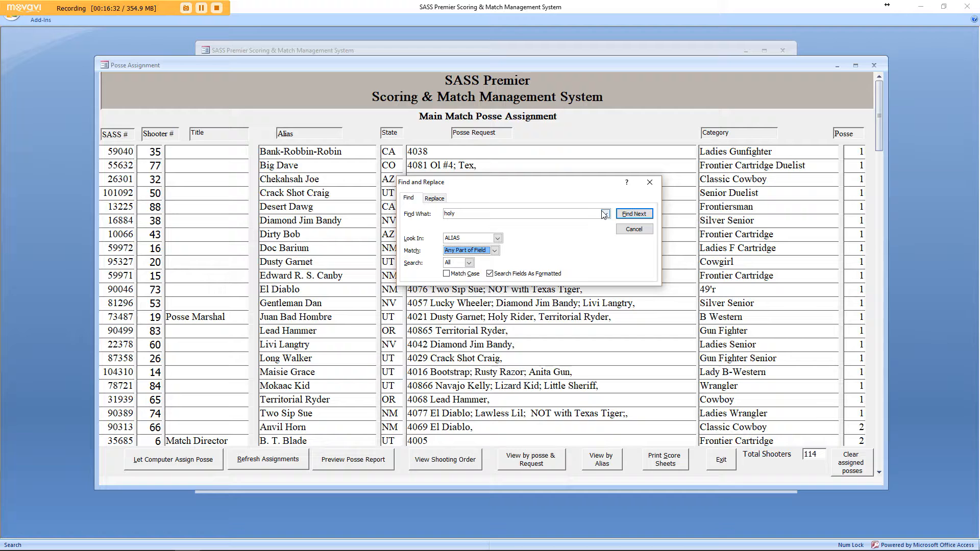
click(633, 213)
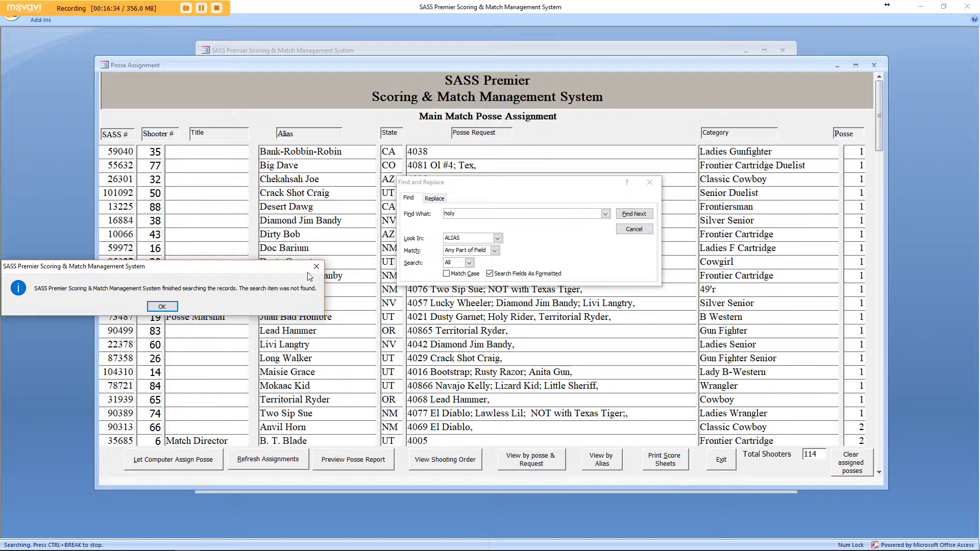
click(162, 306)
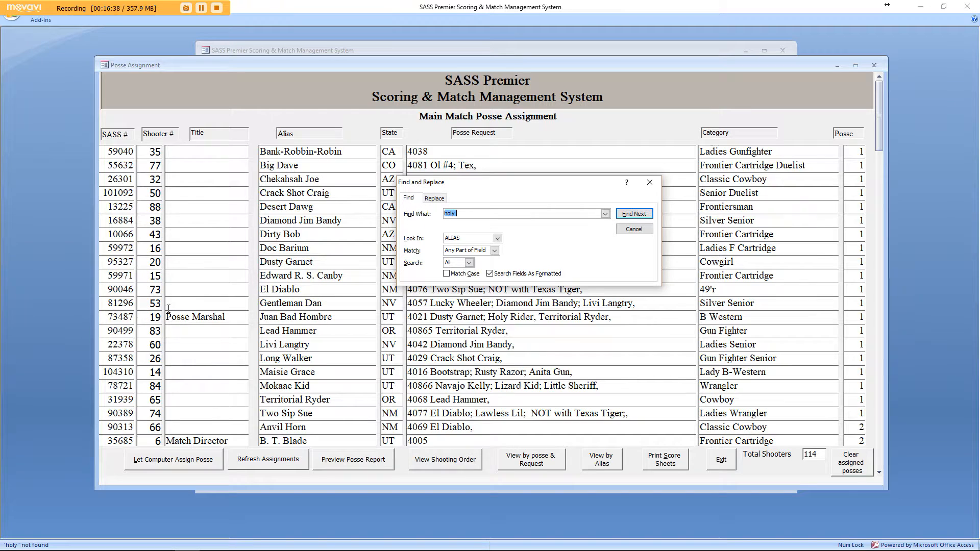
click(630, 227)
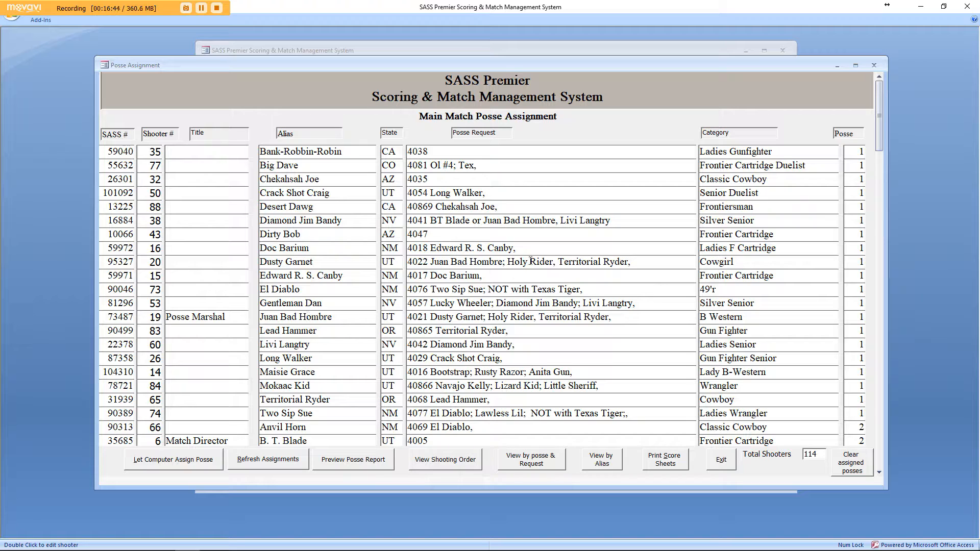
- Compare the computer-made assignments in posses 1 to 6 with the shooters' posse requests and the posse marshals
scroll(331, 294, down, 1)
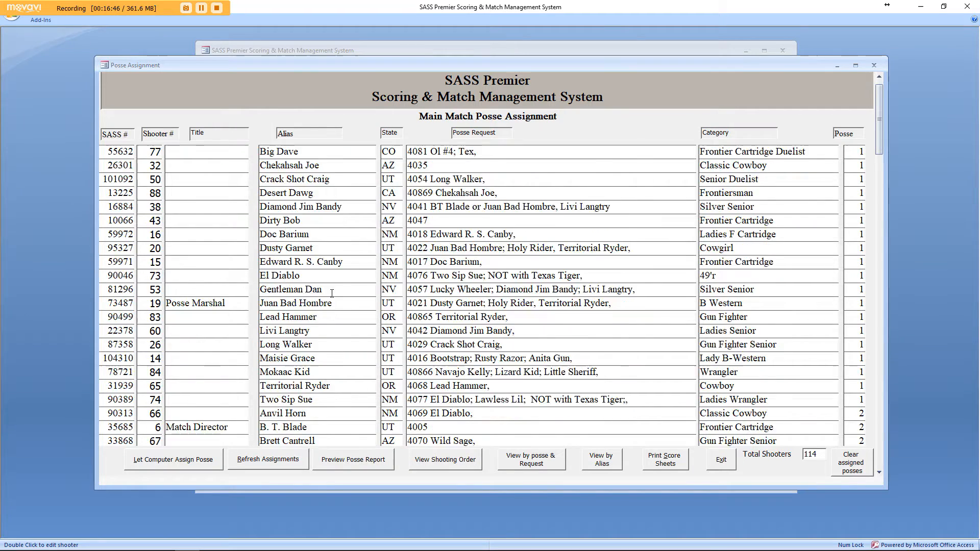
scroll(332, 294, down, 19)
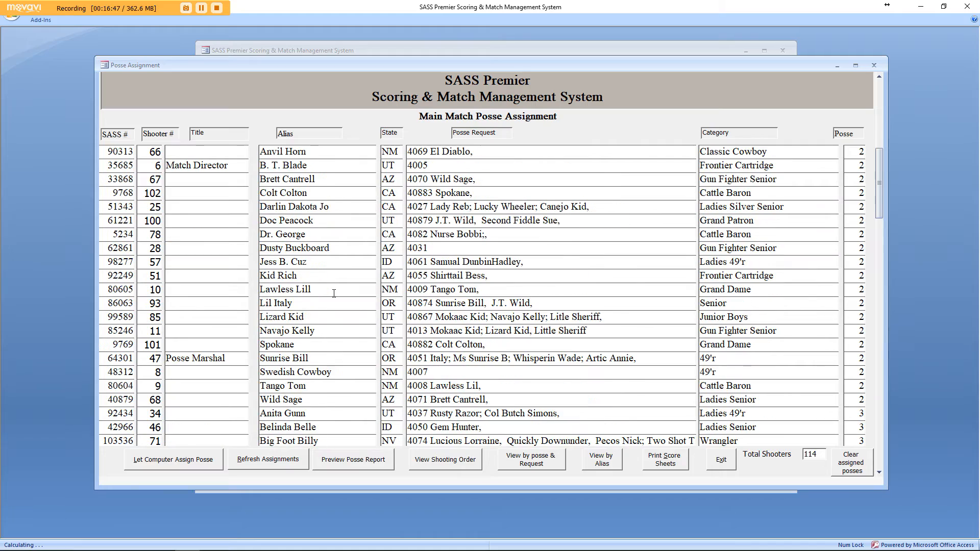
scroll(337, 292, up, 6)
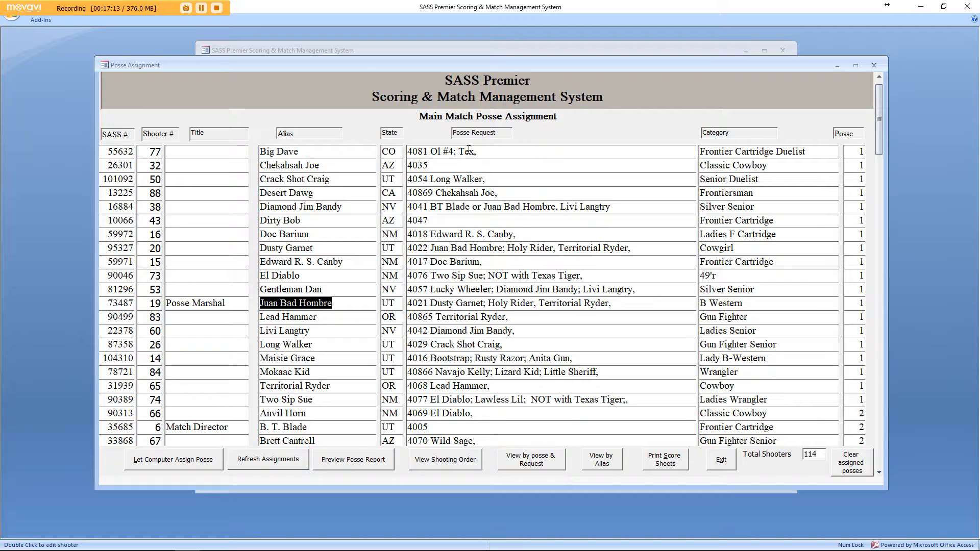
scroll(429, 334, down, 1)
scroll(429, 335, down, 5)
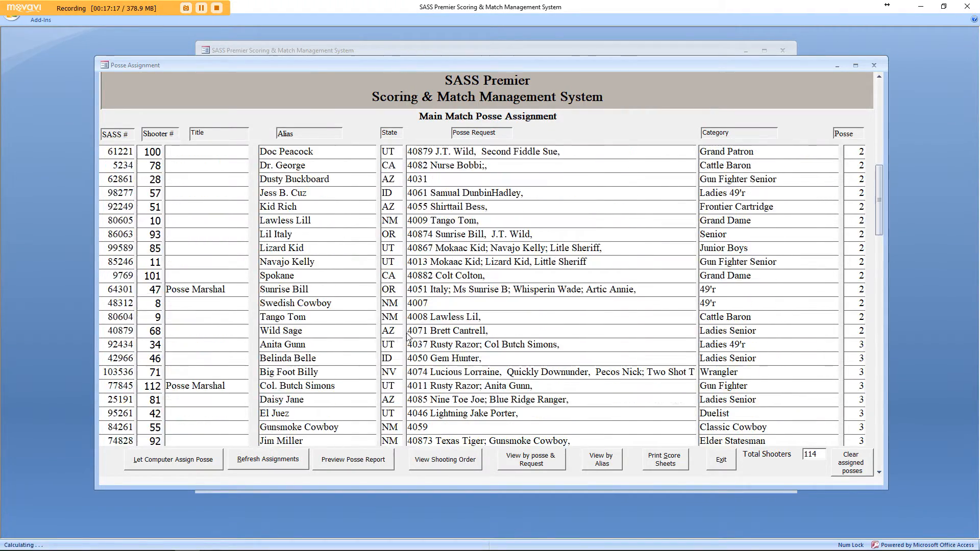
scroll(407, 336, down, 3)
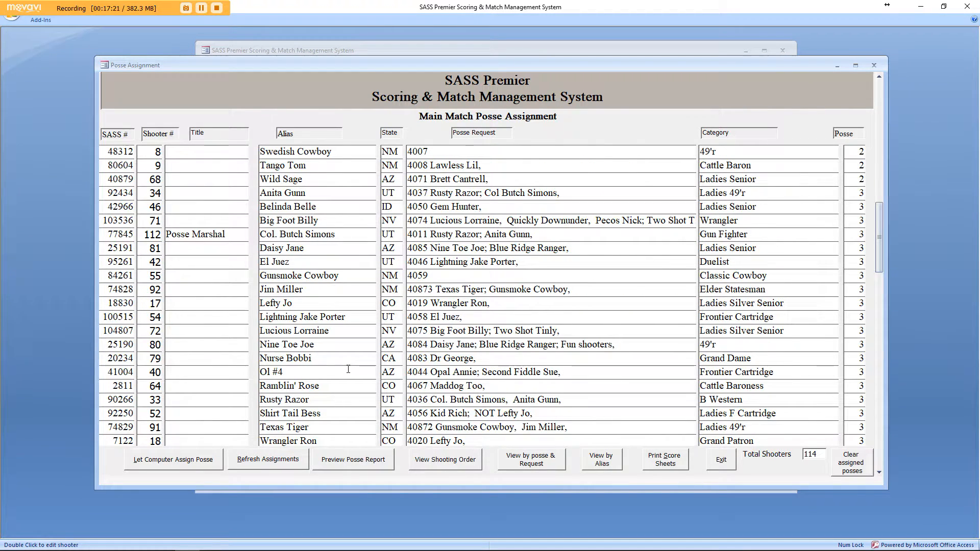
scroll(352, 367, down, 2)
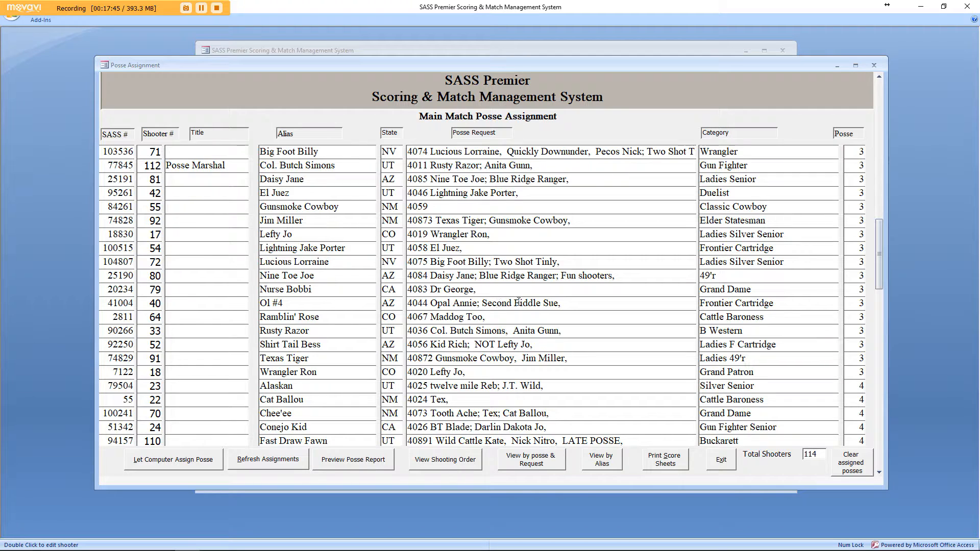
scroll(355, 334, down, 3)
scroll(355, 334, down, 4)
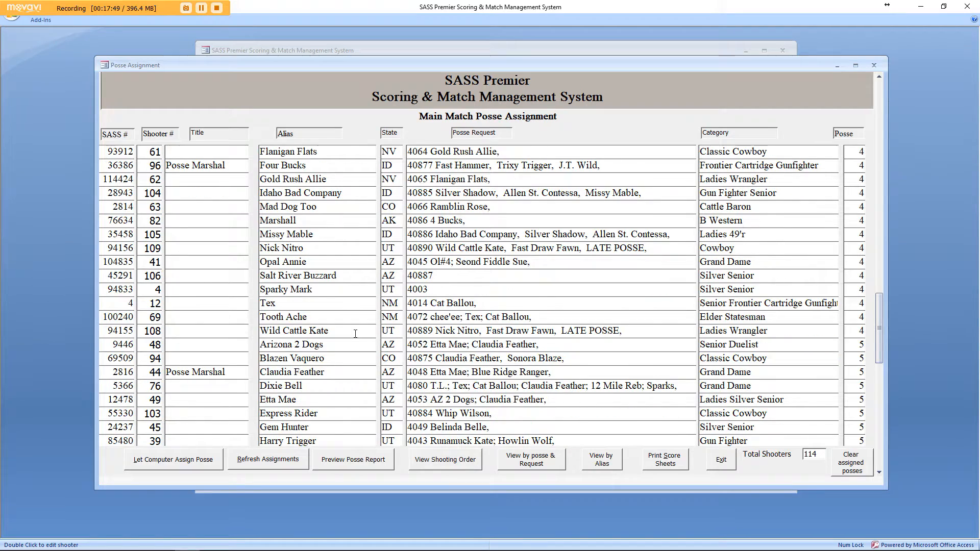
scroll(355, 334, up, 2)
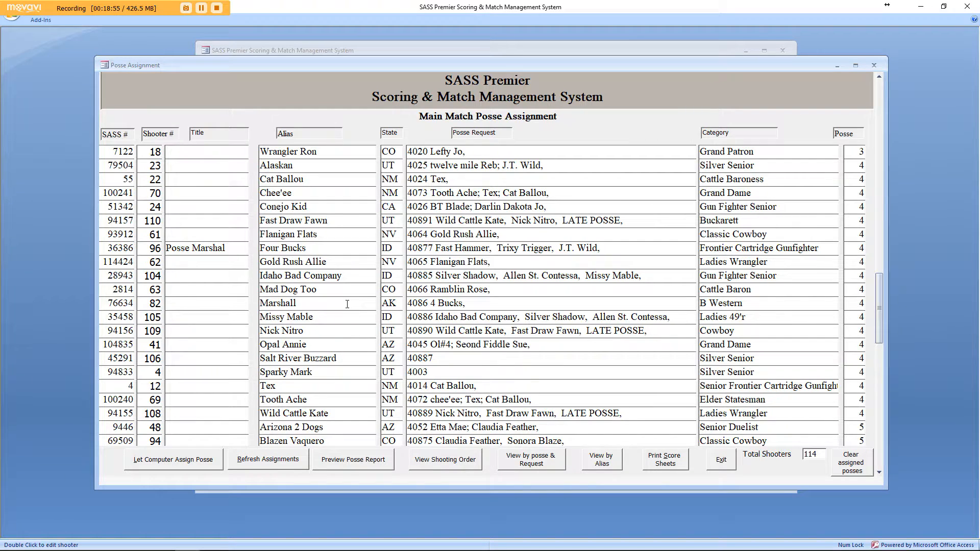
scroll(347, 304, down, 6)
scroll(347, 304, down, 1)
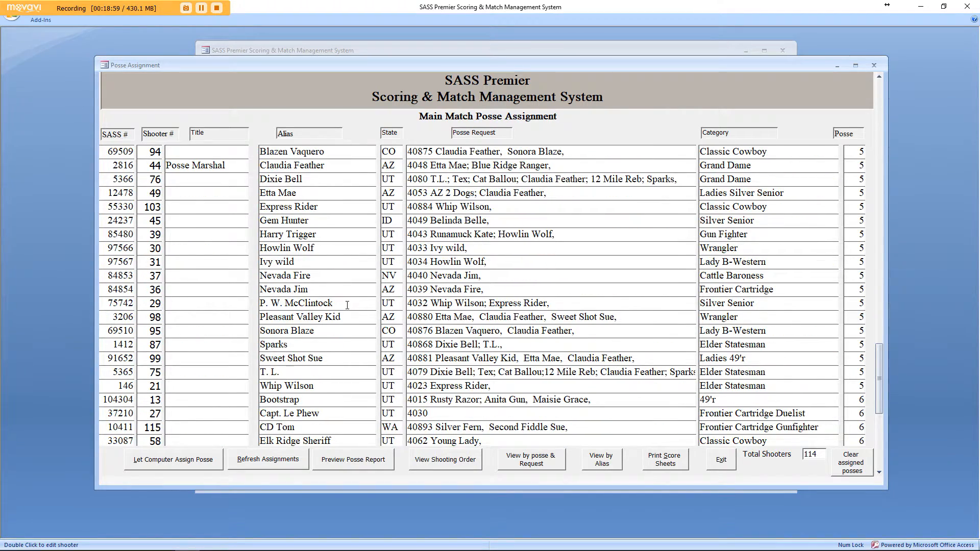
scroll(347, 304, down, 5)
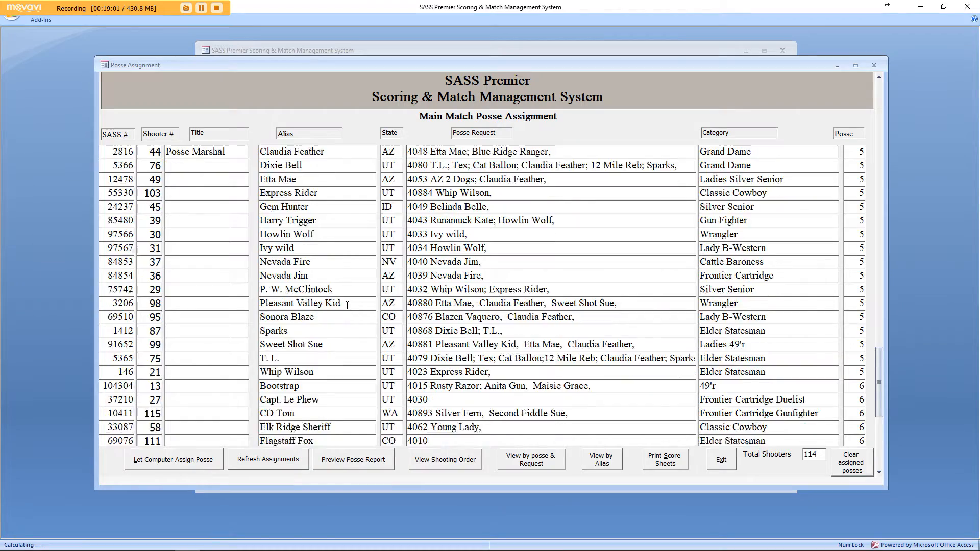
scroll(347, 306, down, 2)
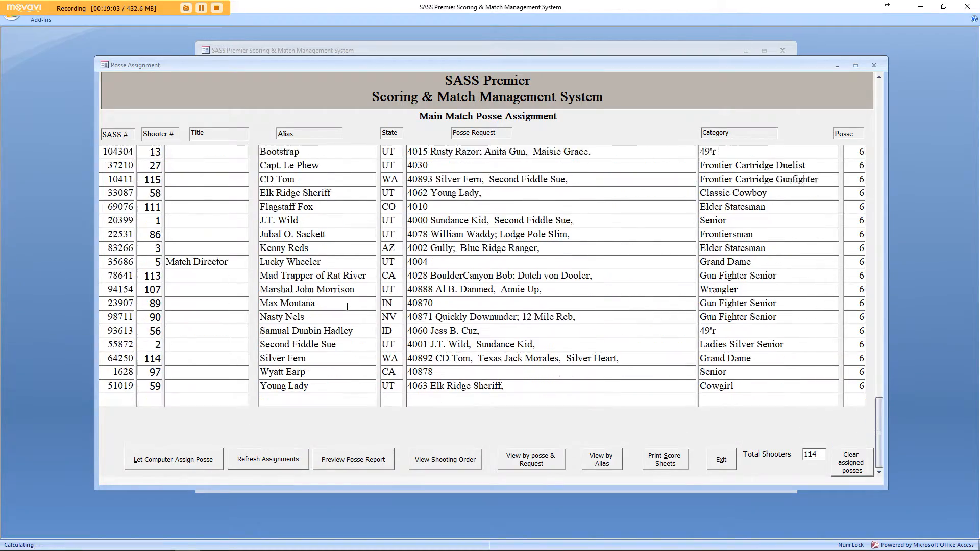
scroll(347, 306, up, 2)
scroll(347, 306, up, 7)
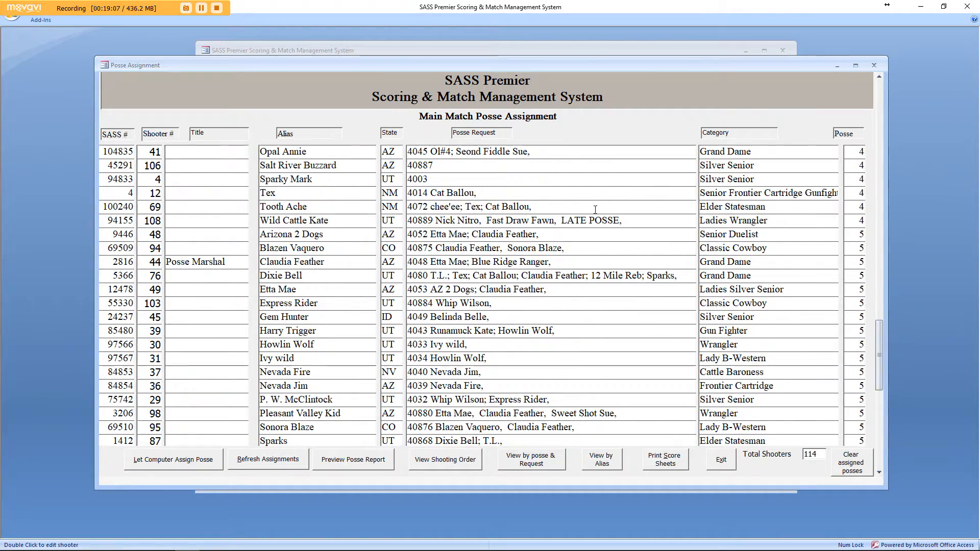
- Move the CO Frontier Cartridge Duelist shooter in posse 1 to posse 4, and the AZ Silver Senior shooter in posse 4 to posse 1
drag(876, 367, 862, 82)
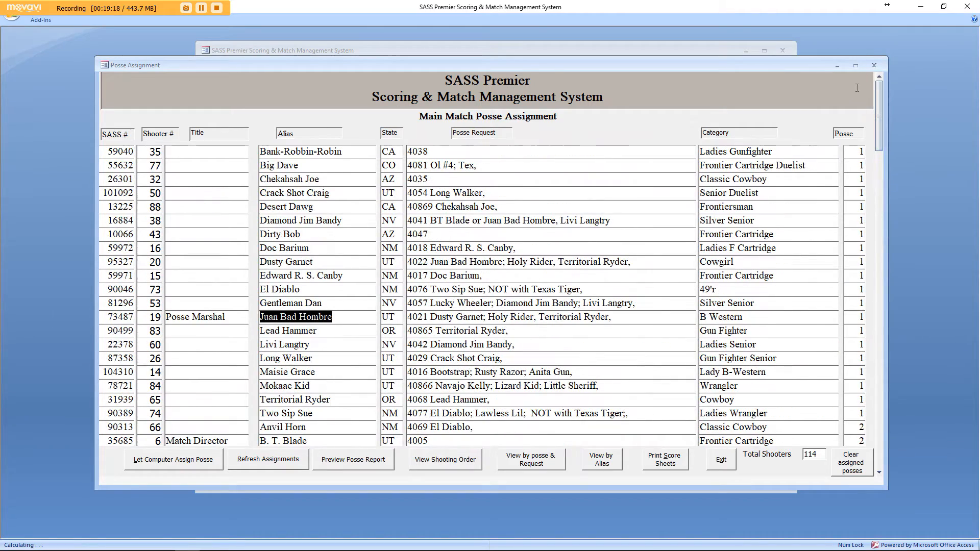
double_click(861, 165)
text(4)
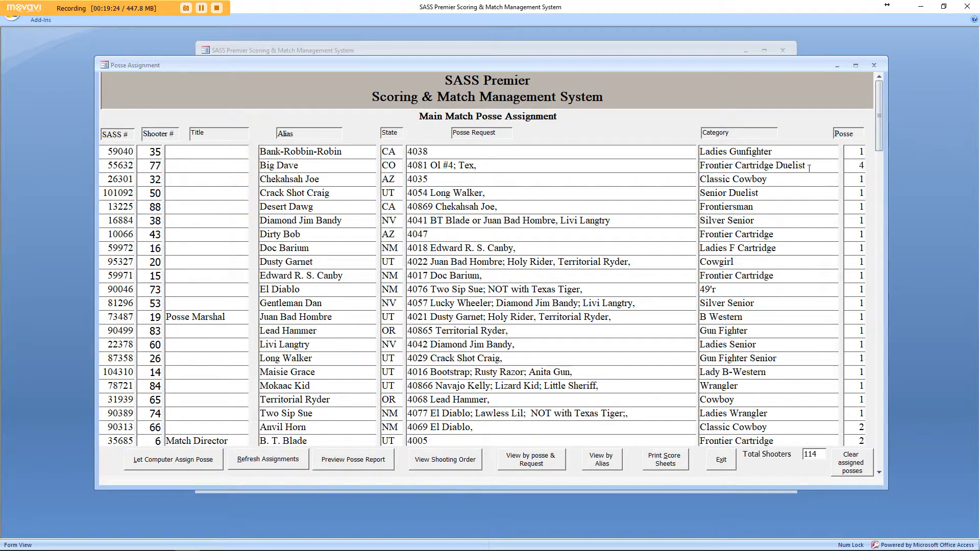
drag(881, 135, 909, 338)
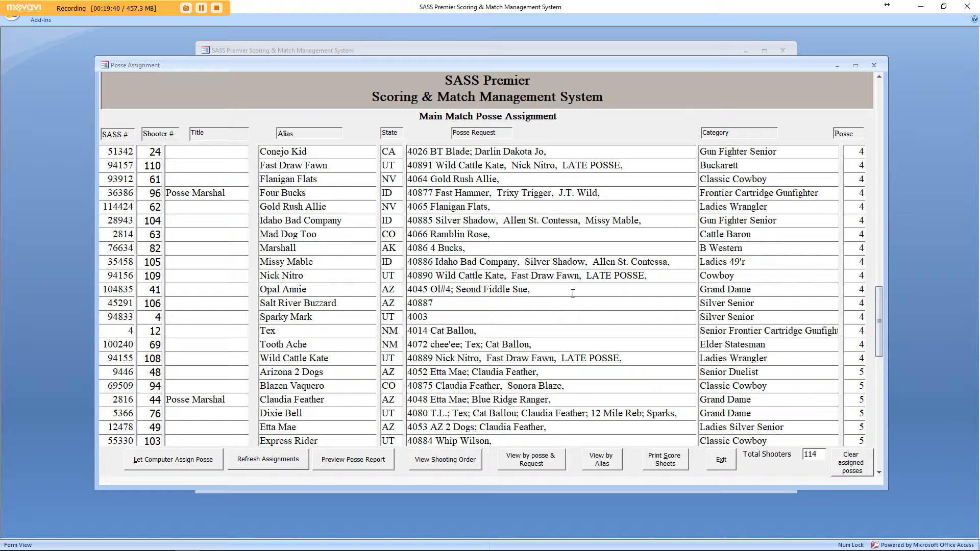
click(868, 303)
- Preview the main match posse report, close it, and check the regrouped posse assignments
click(371, 462)
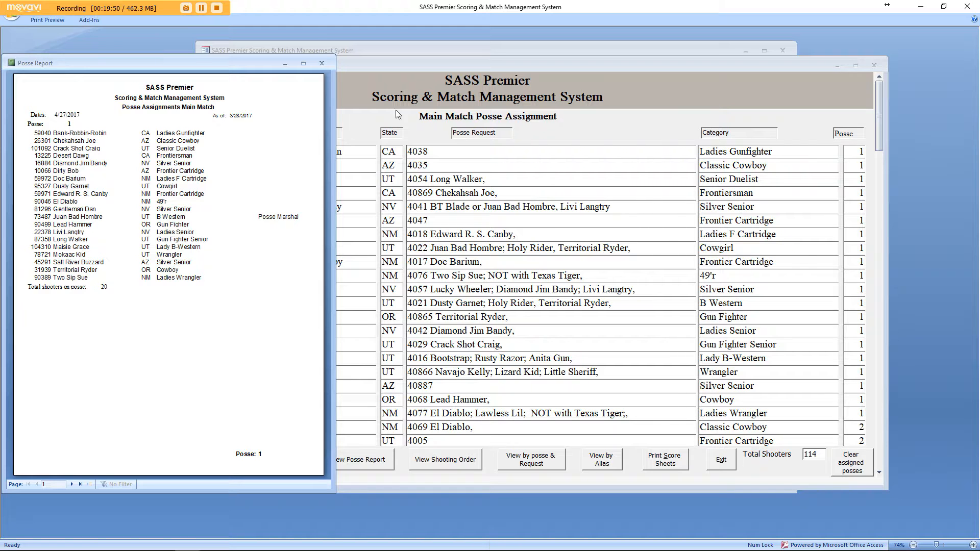
click(323, 64)
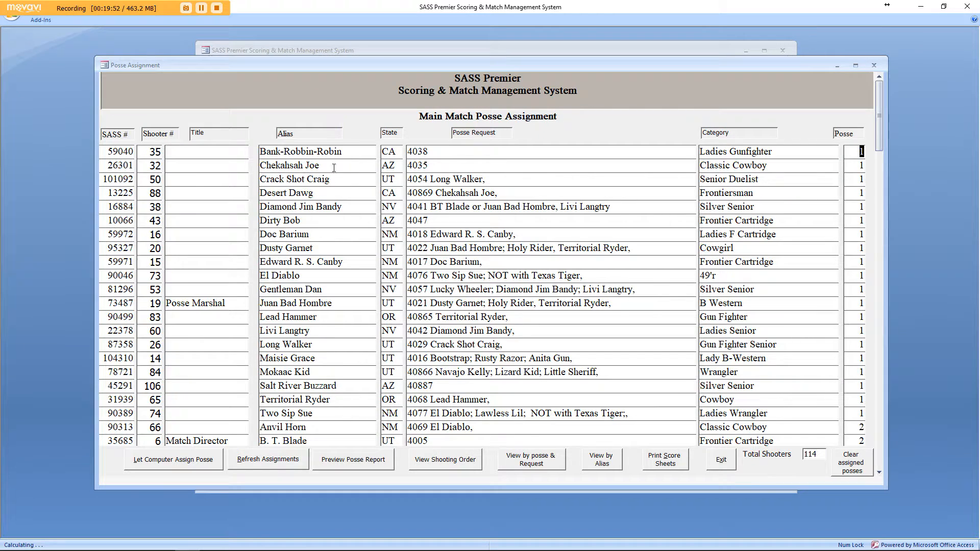
scroll(353, 357, down, 2)
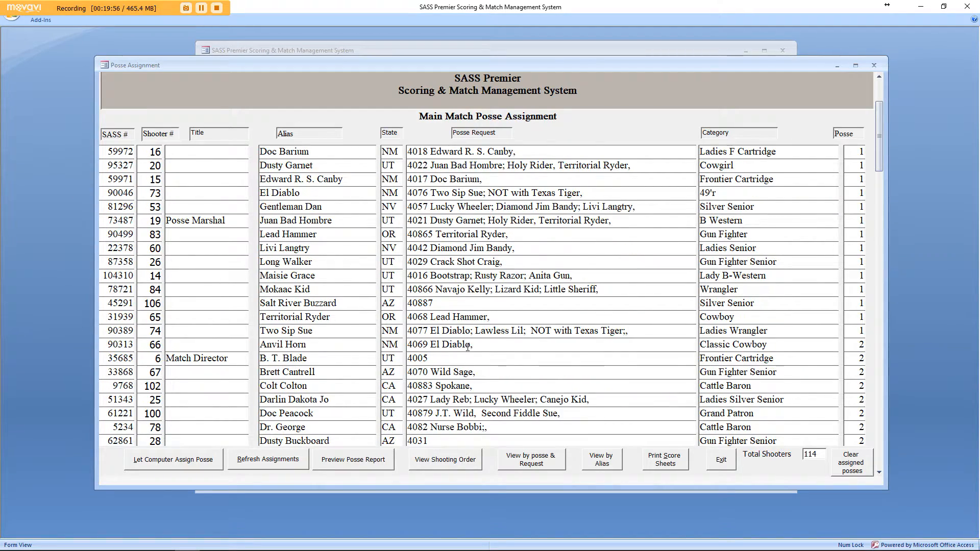
scroll(466, 339, down, 3)
scroll(474, 328, down, 9)
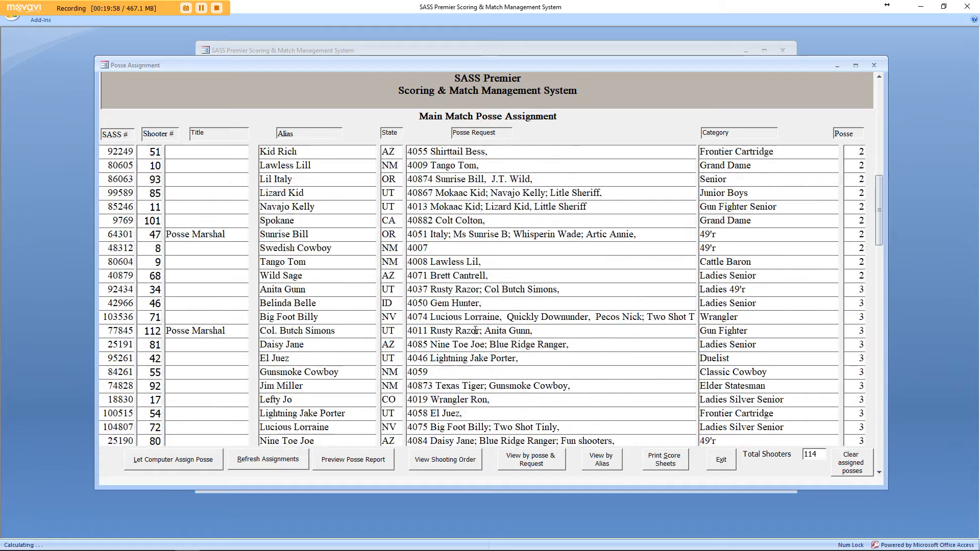
scroll(482, 343, down, 8)
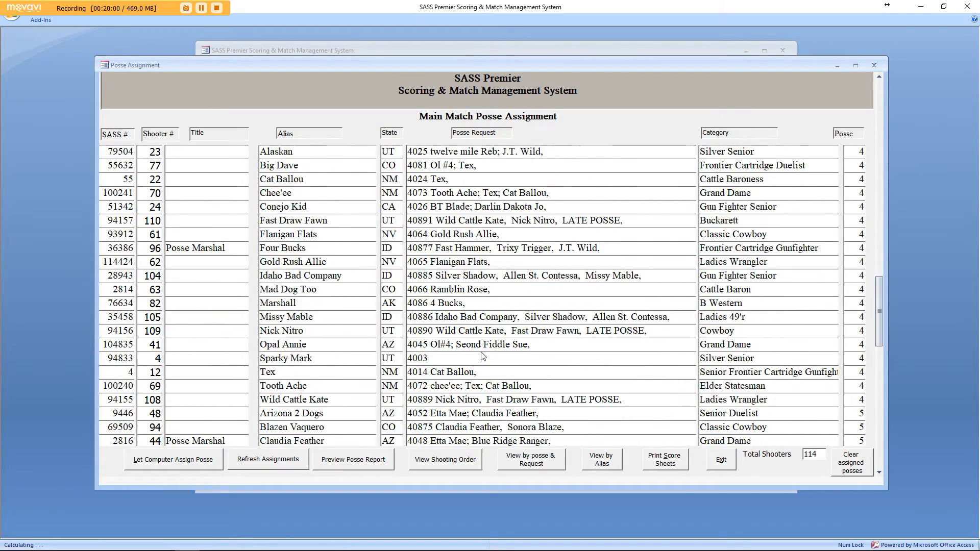
scroll(482, 354, down, 12)
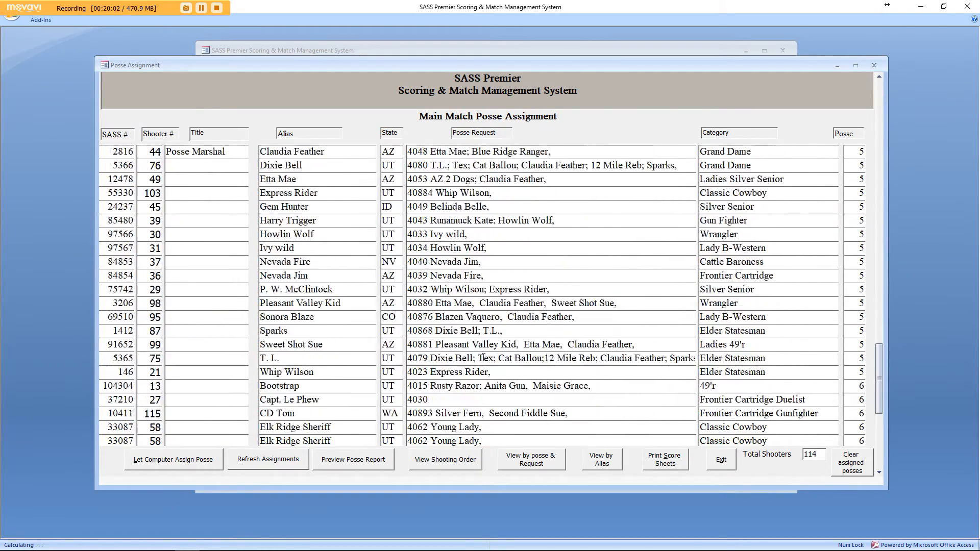
- Review the shooters' assignments from posse 6 back up to posse 2, and close the main match posse assignment form
scroll(484, 357, down, 2)
scroll(483, 357, up, 7)
scroll(484, 358, up, 13)
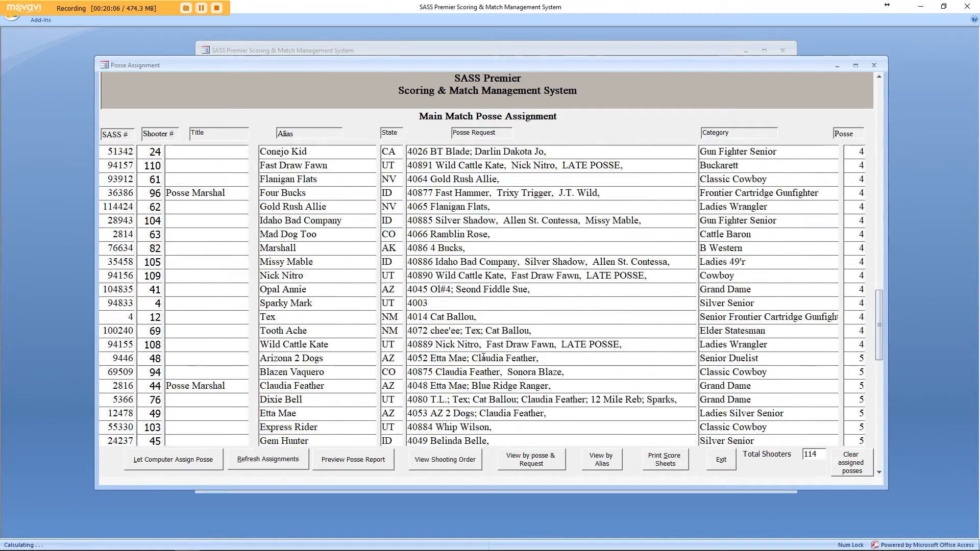
scroll(494, 355, up, 6)
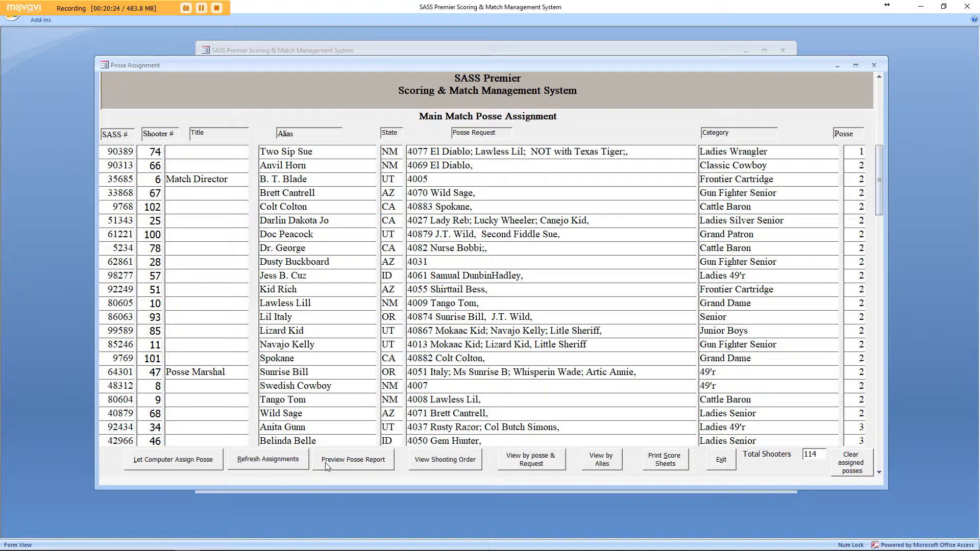
click(719, 461)
key(F9)
key(F9)
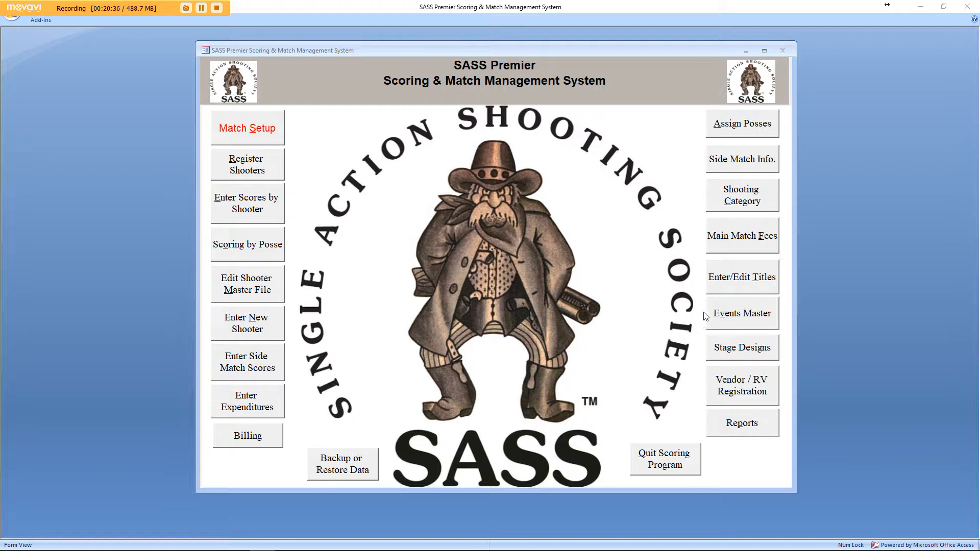
- Open the Bal Due - Payment Register special report, separate its two report windows, and enlarge the Balance Due / Refund Report
click(743, 426)
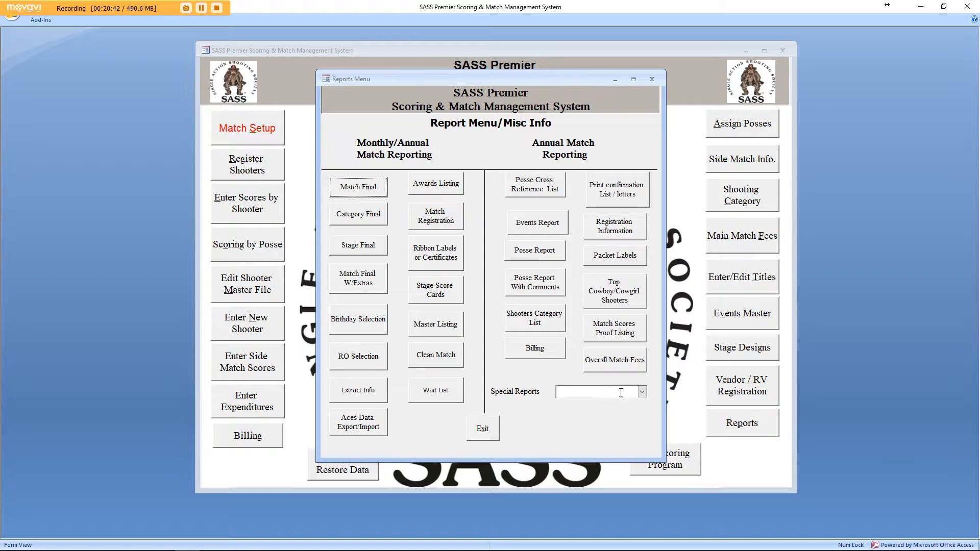
click(642, 392)
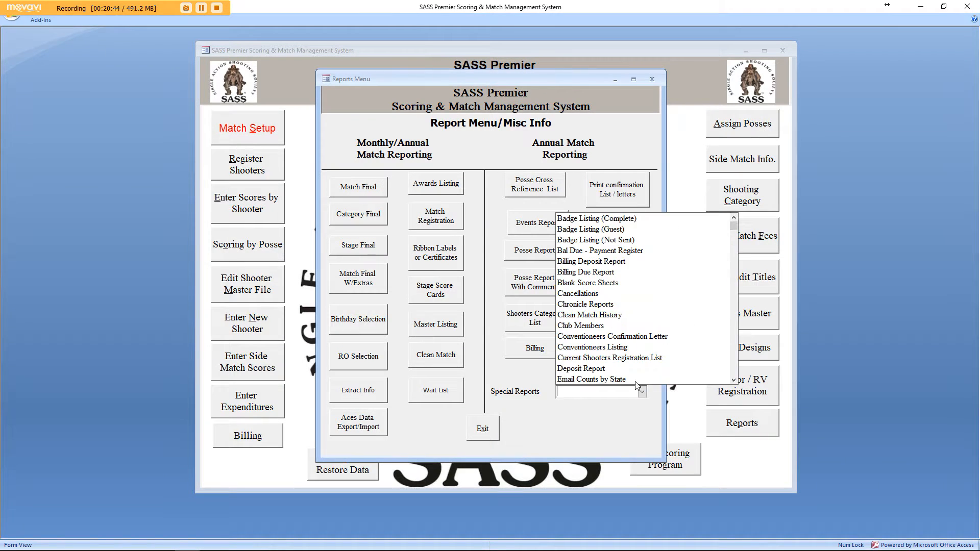
click(597, 251)
click(363, 63)
drag(371, 37, 557, 68)
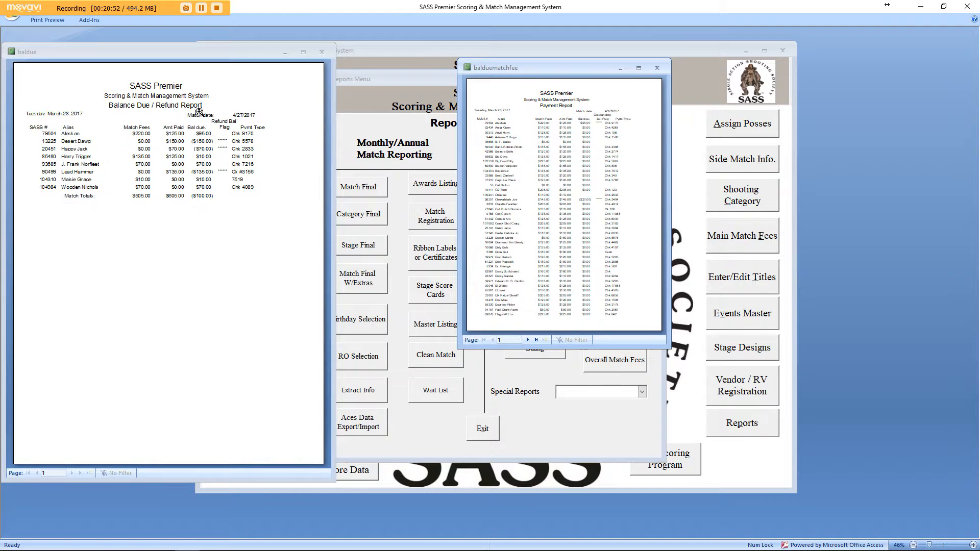
click(60, 114)
drag(332, 178, 411, 179)
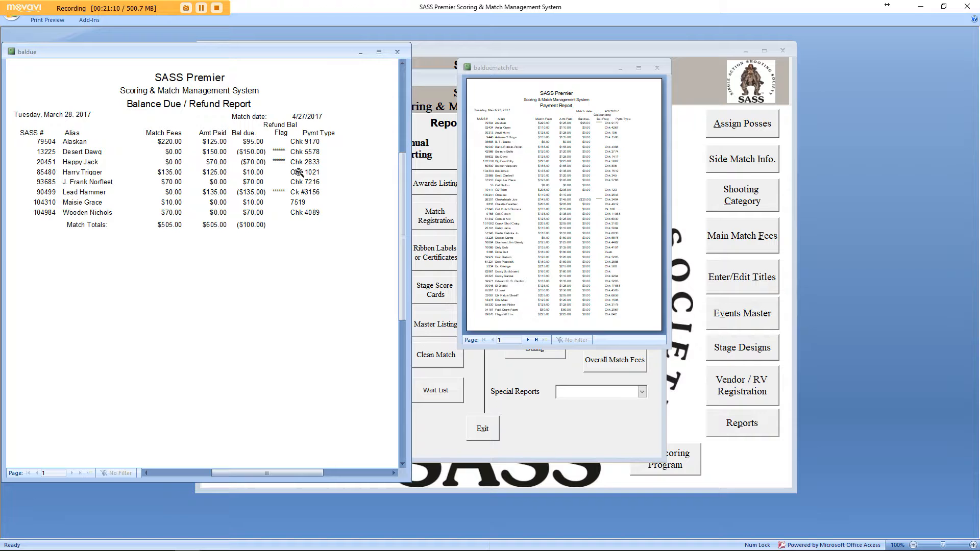
- Enlarge and widen the Payment Report, and examine the match totals on its last page
click(498, 116)
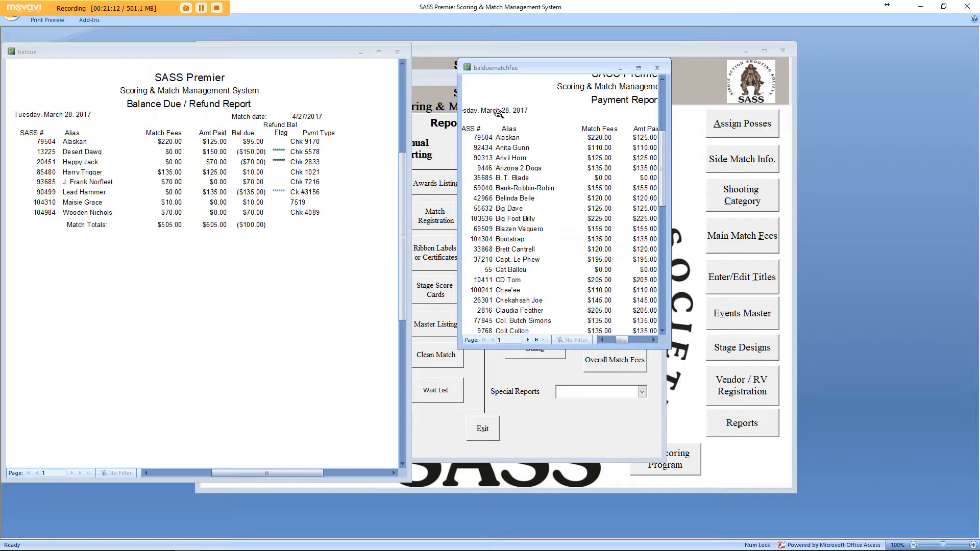
drag(670, 134, 795, 134)
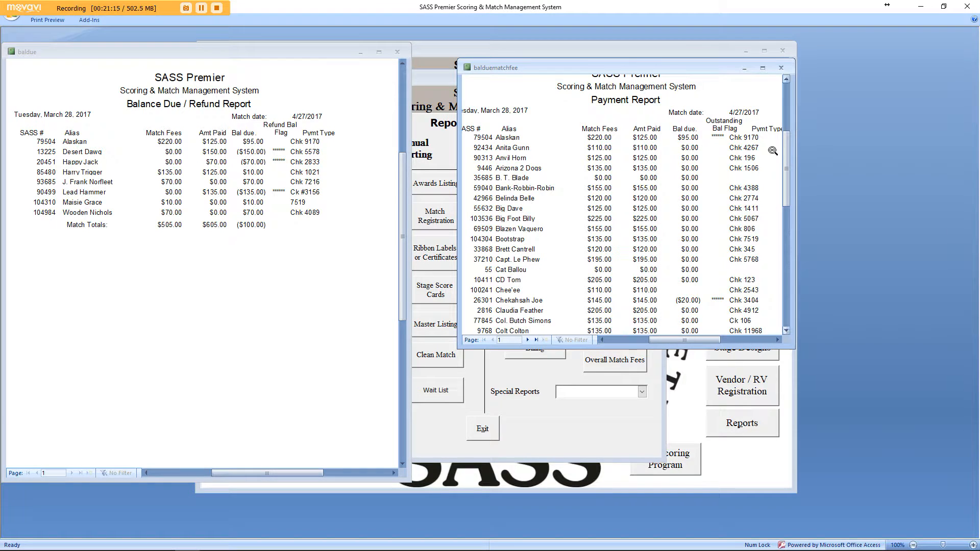
click(535, 340)
scroll(633, 273, down, 5)
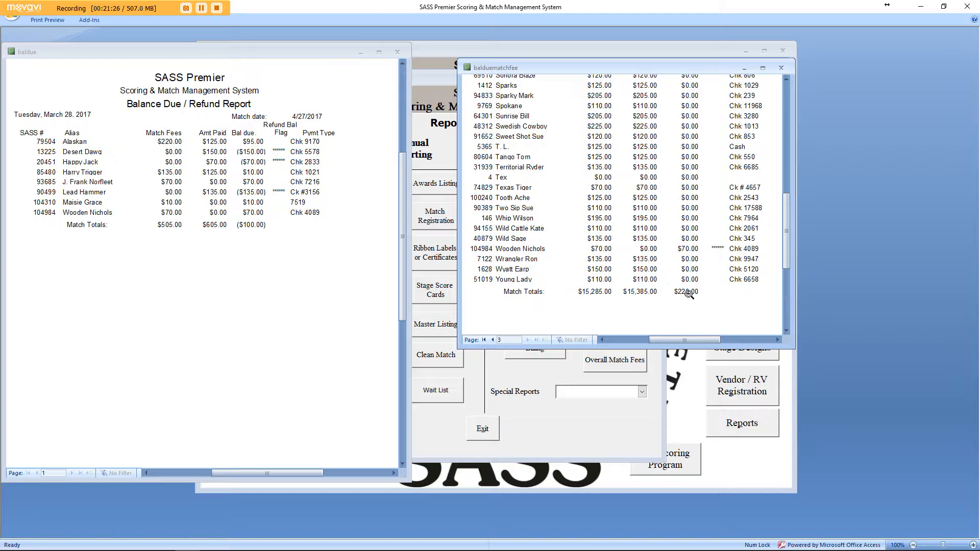
scroll(688, 294, up, 8)
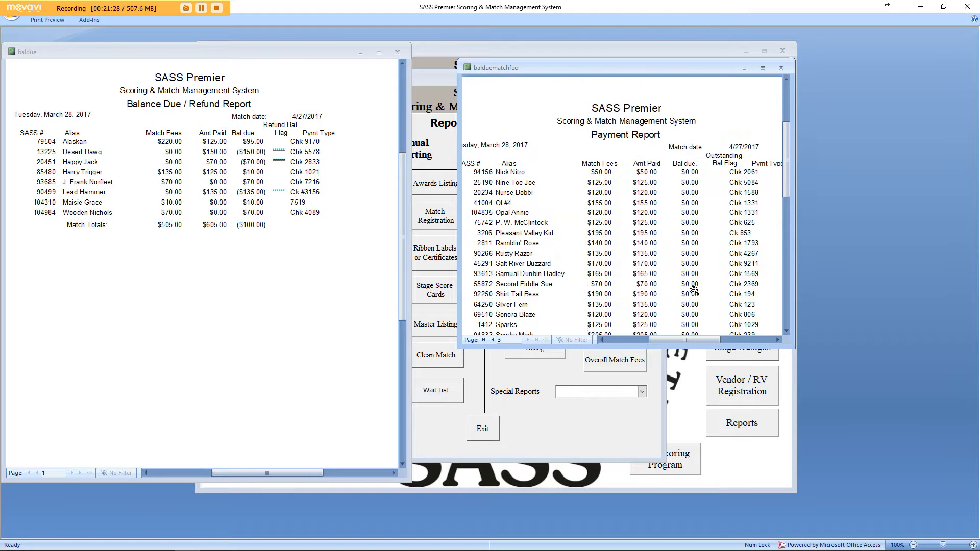
scroll(694, 290, up, 3)
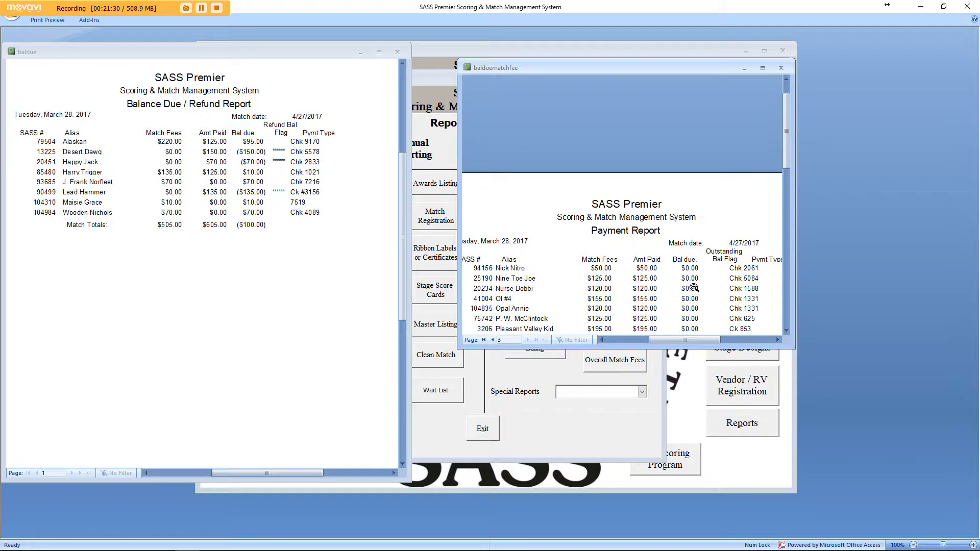
scroll(693, 288, down, 10)
scroll(694, 284, down, 2)
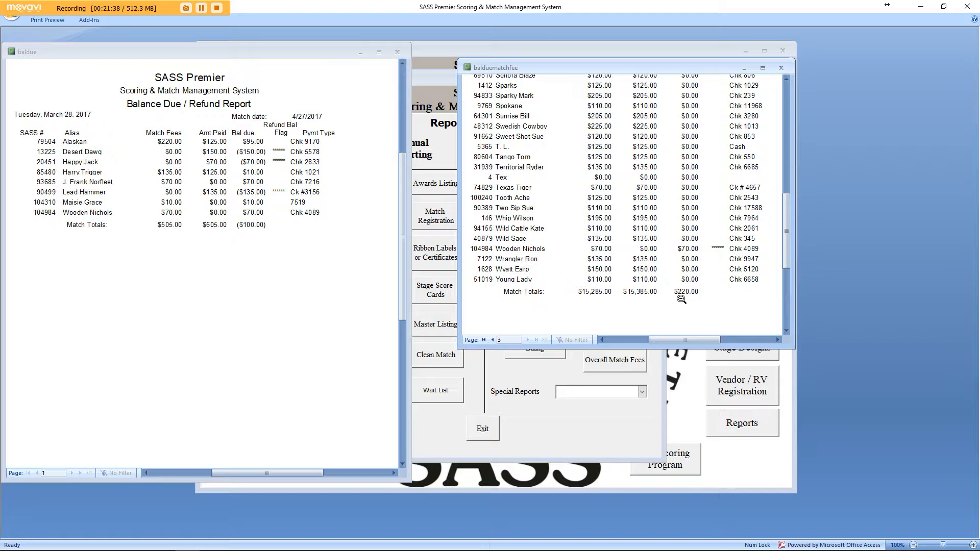
- Return to the Payment Report's first page, review its outstanding balances against the Balance Due / Refund Report, and close both reports
scroll(684, 296, up, 7)
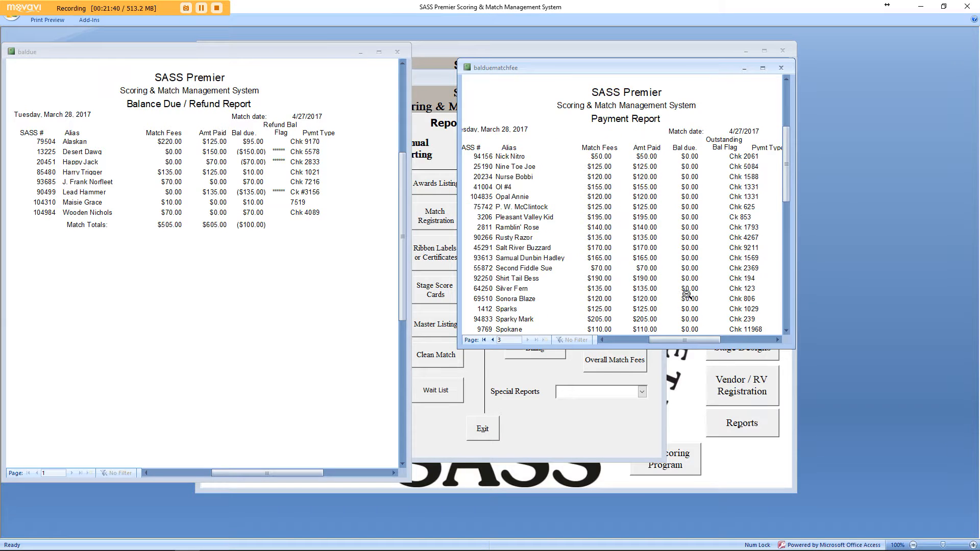
scroll(687, 294, up, 3)
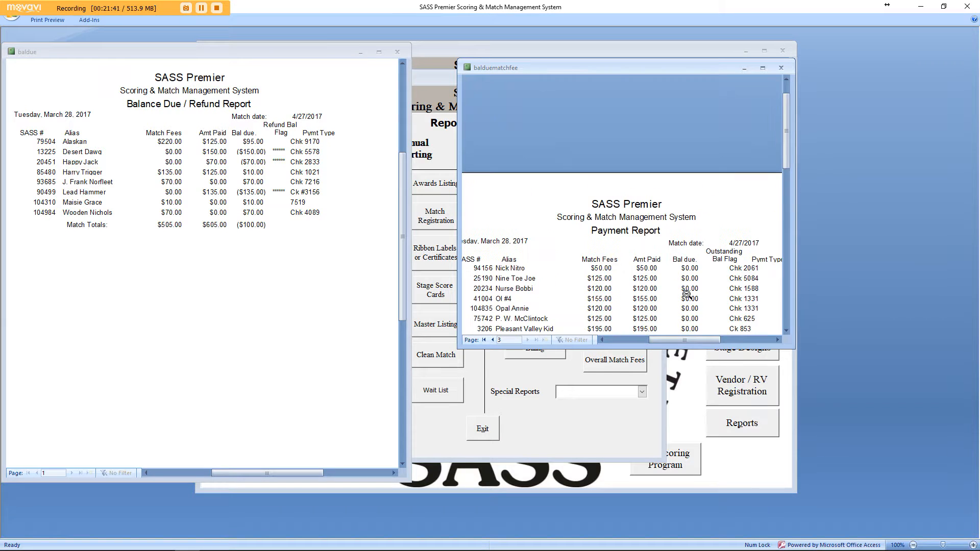
click(492, 341)
click(492, 340)
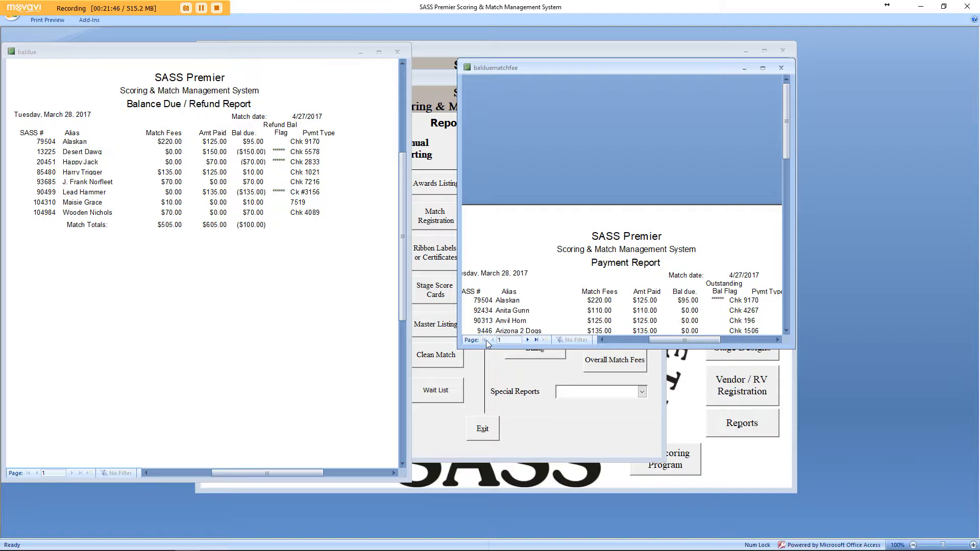
drag(783, 121, 785, 173)
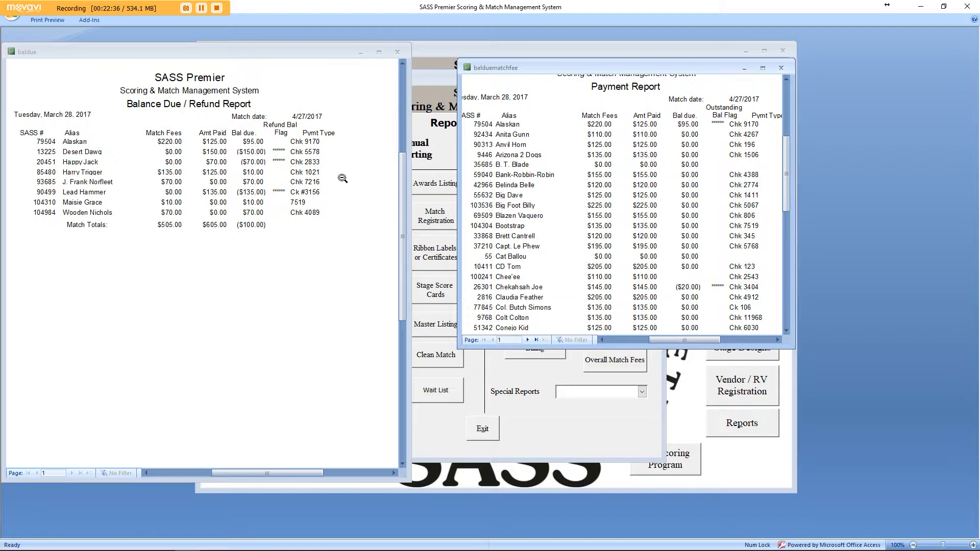
drag(258, 53, 286, 56)
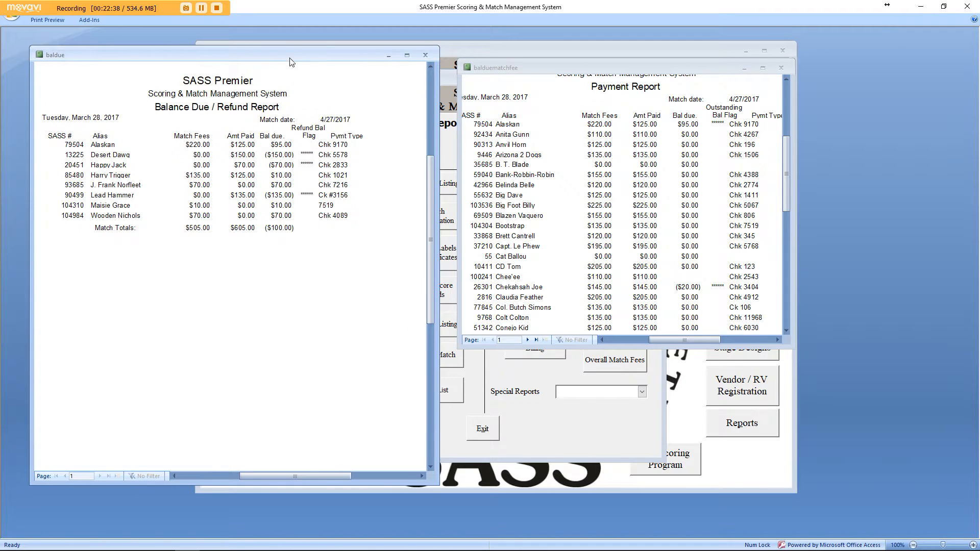
click(426, 56)
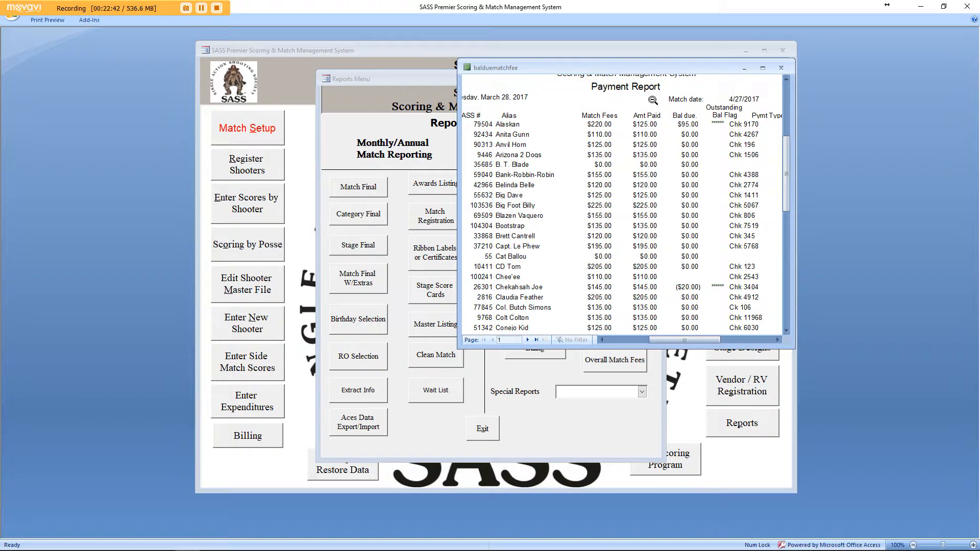
click(781, 71)
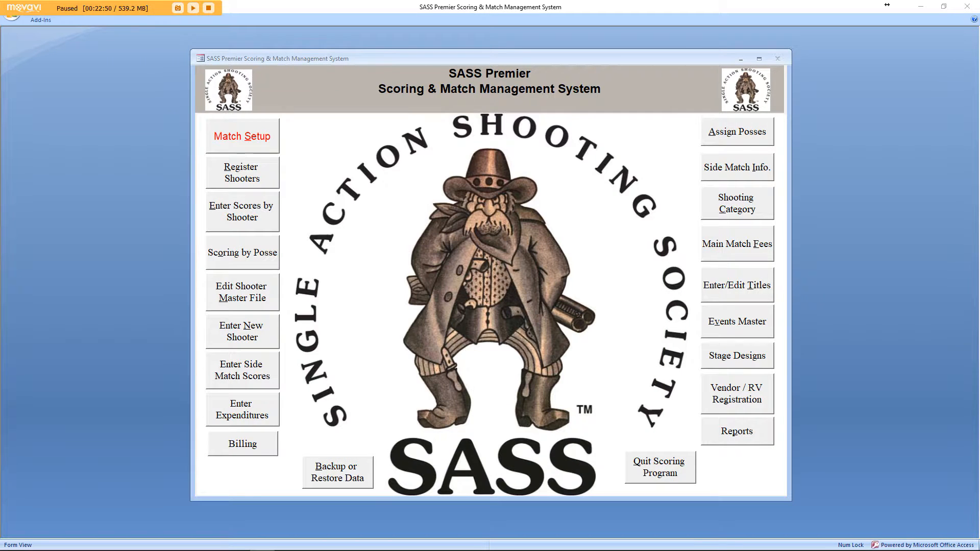
- Run the Bal Due - Payment Register report again and compare the Payment Report's final match totals with the Balance Due / Refund Report
click(735, 434)
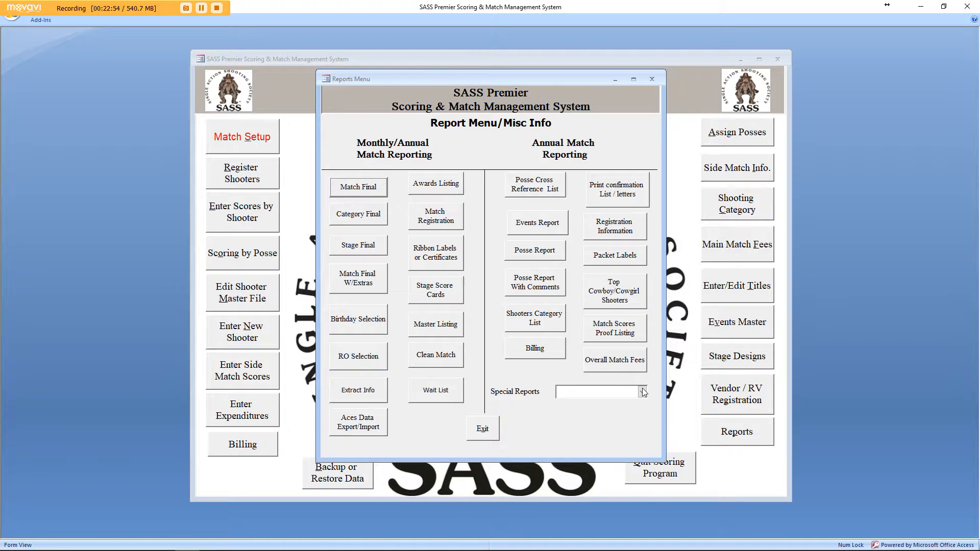
click(643, 392)
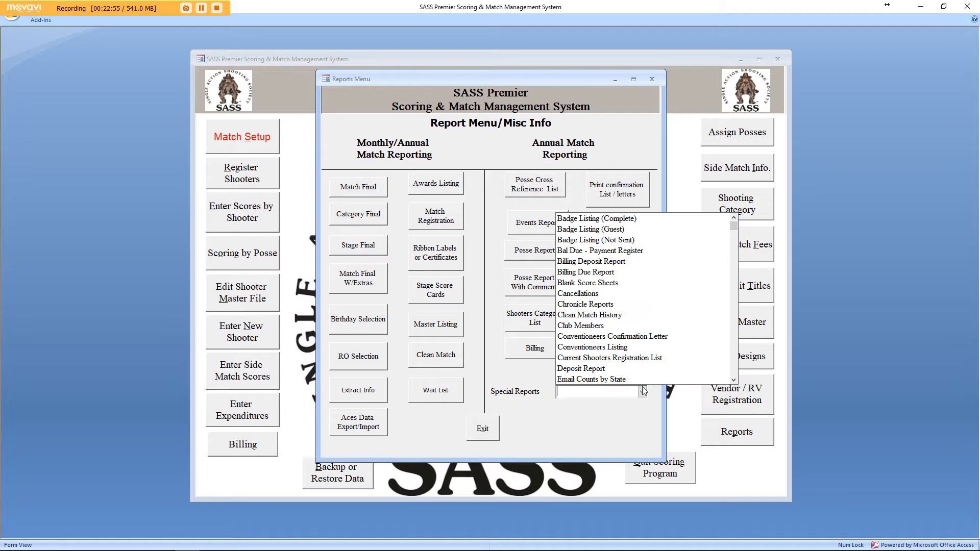
click(612, 251)
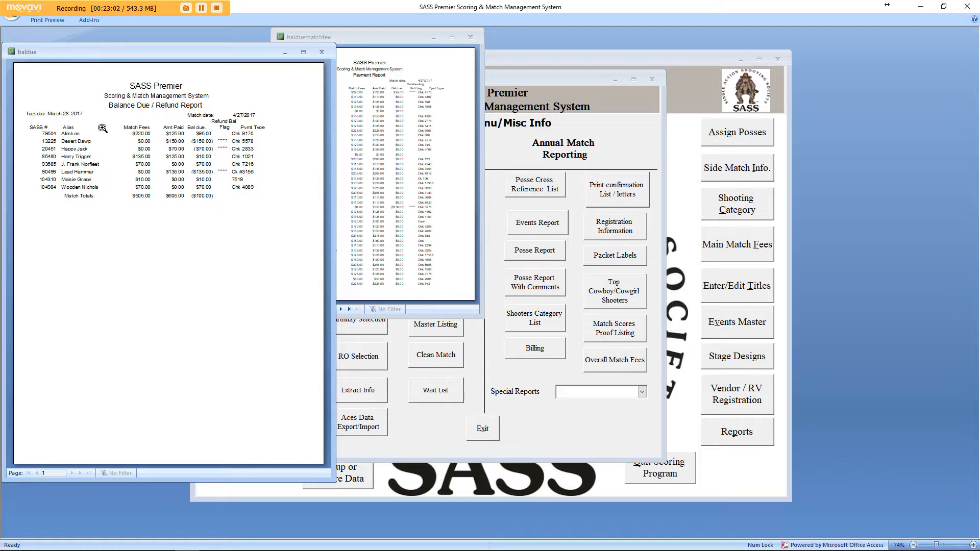
click(85, 117)
click(374, 39)
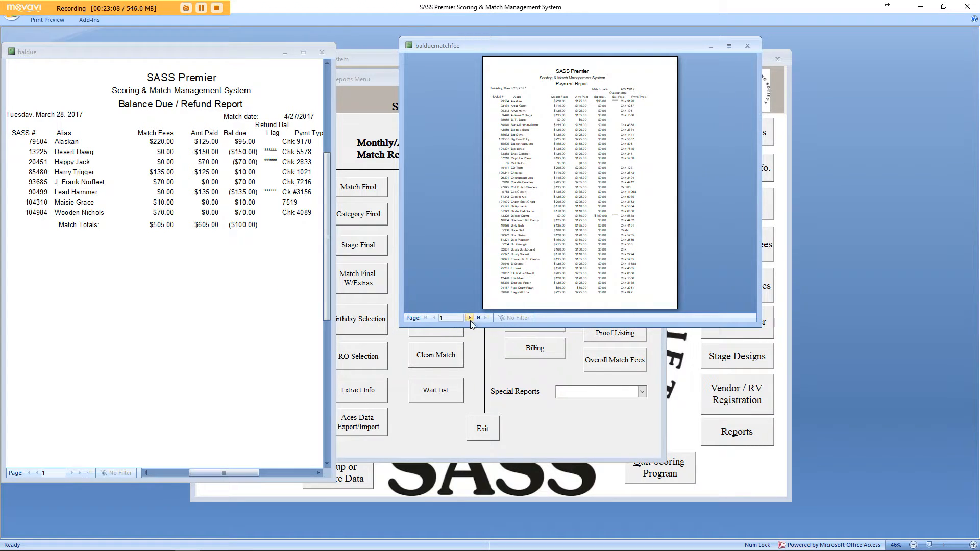
click(547, 191)
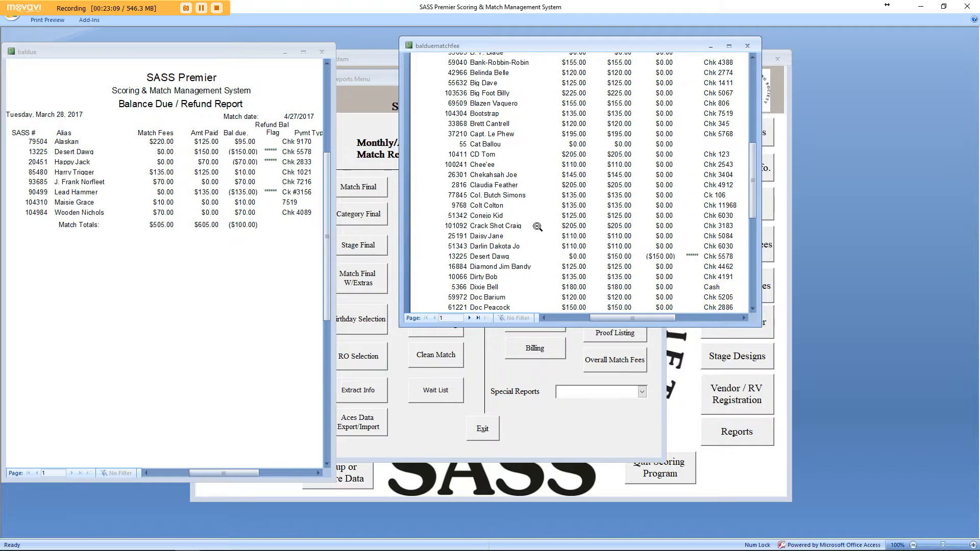
click(479, 318)
scroll(539, 251, down, 5)
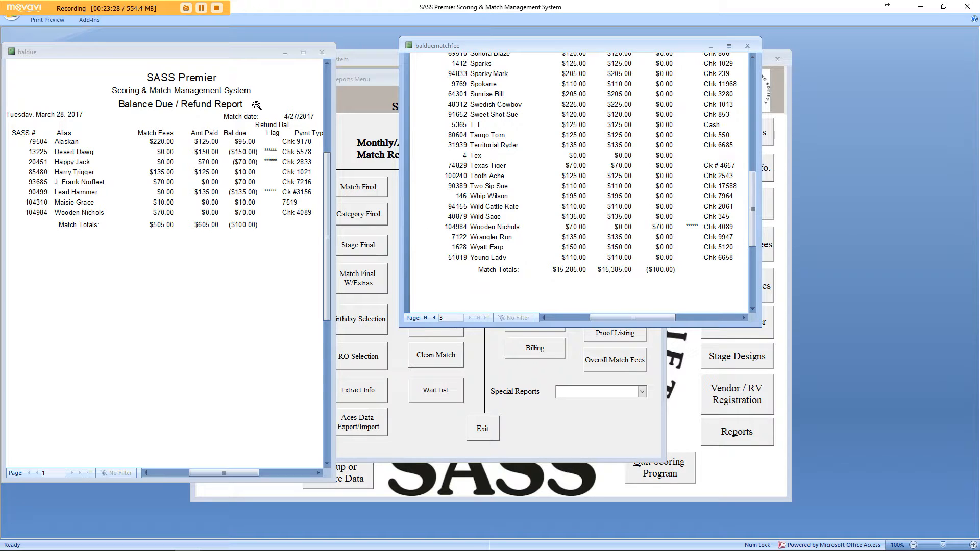
- Close the Balance Due / Refund Report, the Payment Report and the reports menu
drag(207, 53, 245, 42)
click(356, 46)
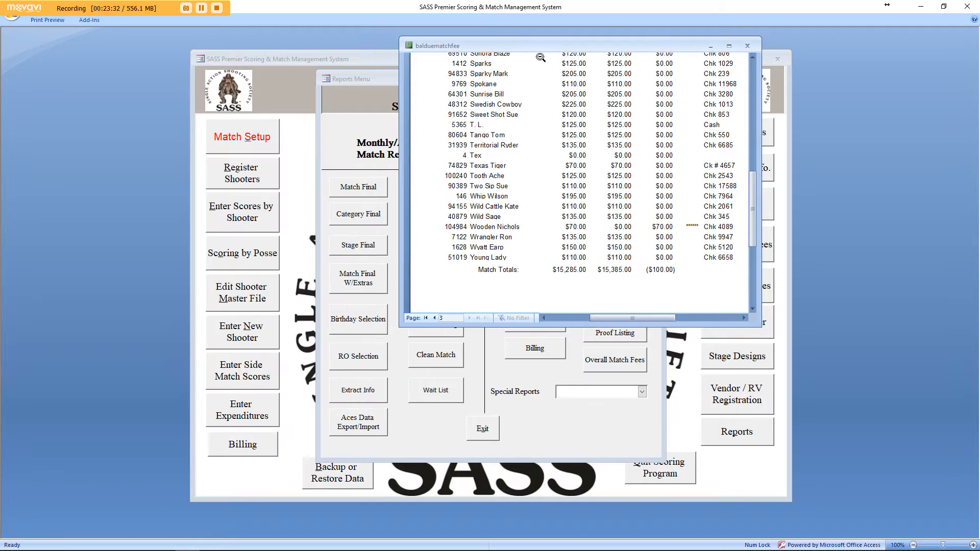
click(748, 46)
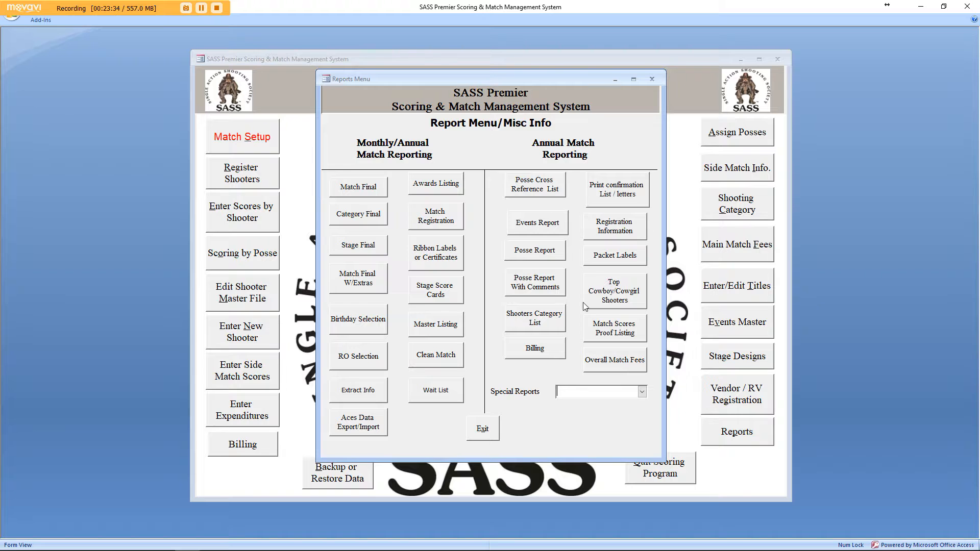
click(481, 429)
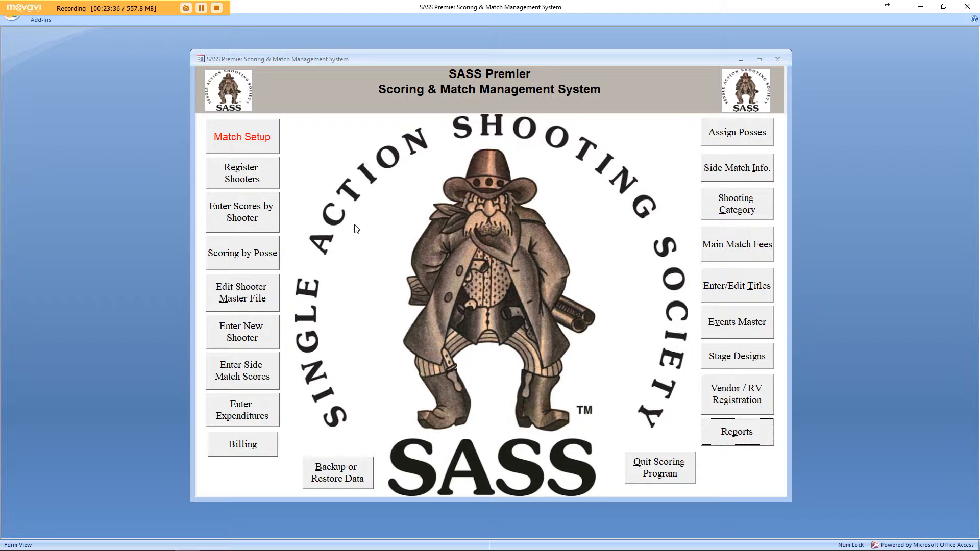
- Open individual Wild Bunch scoring by shooter, select the first unscored shooter, and enter a stage one raw time of 56.04
click(249, 215)
double_click(246, 217)
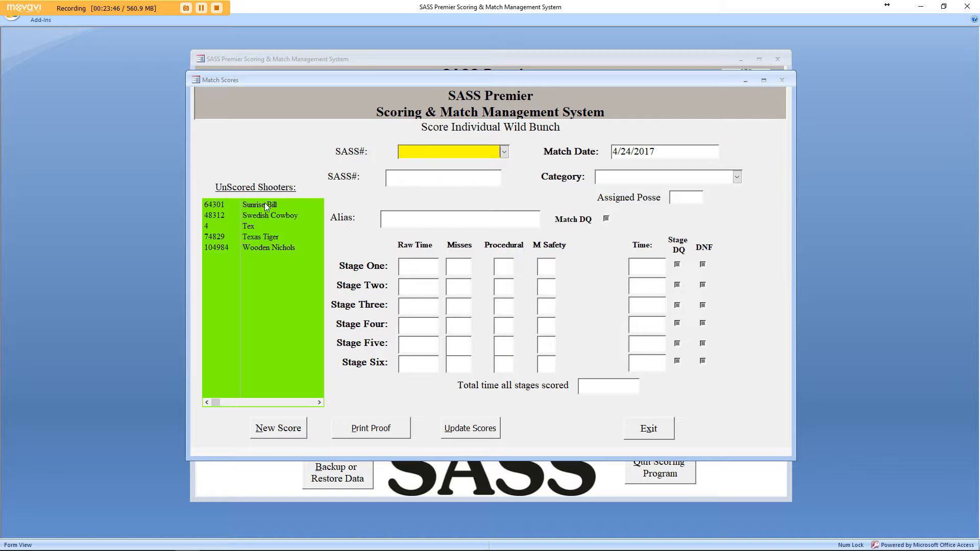
click(265, 204)
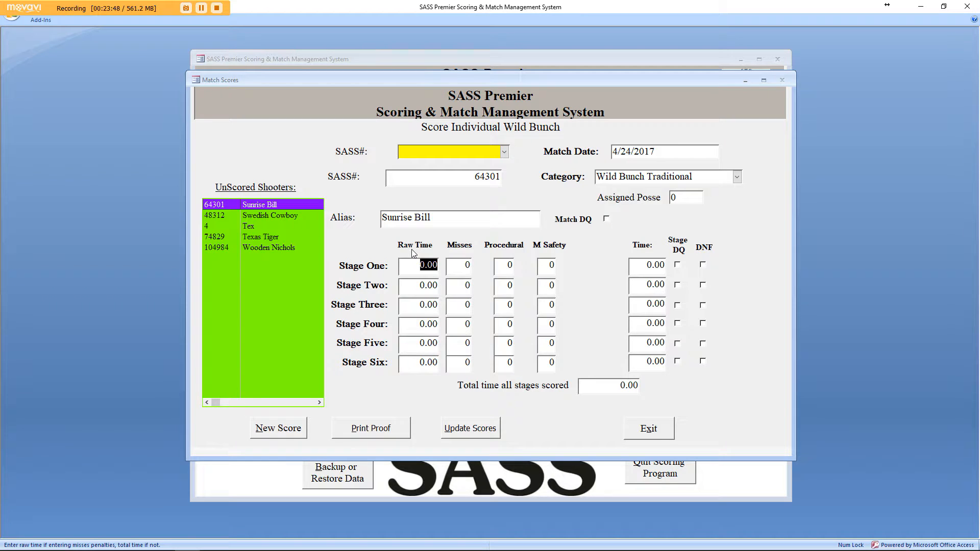
text(5604)
key(Tab)
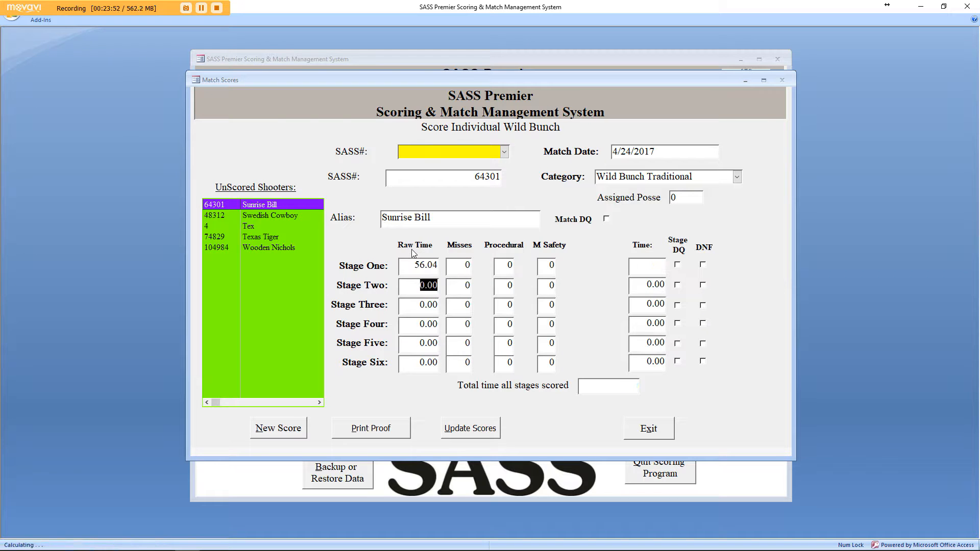
- Enter the shooter's stage two raw time of 55.21 with 1 miss
text(5521)
key(Tab)
text(1)
key(Tab)
key(Tab)
key(Tab)
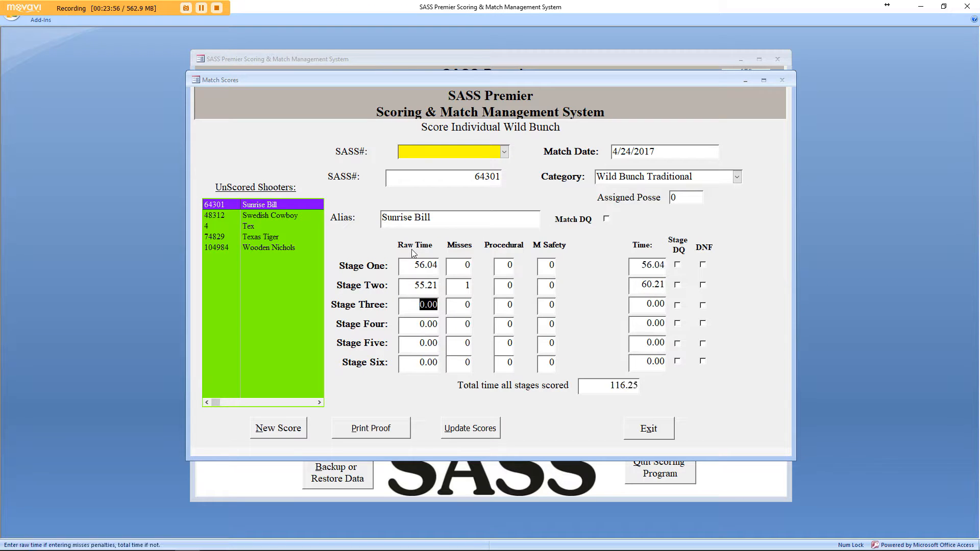
- Enter the shooter's raw times for stages three to six: 52.36, 58.47, 51.20 and 50.21
text(5236)
key(Tab)
text(5847)
key(Tab)
text(5120)
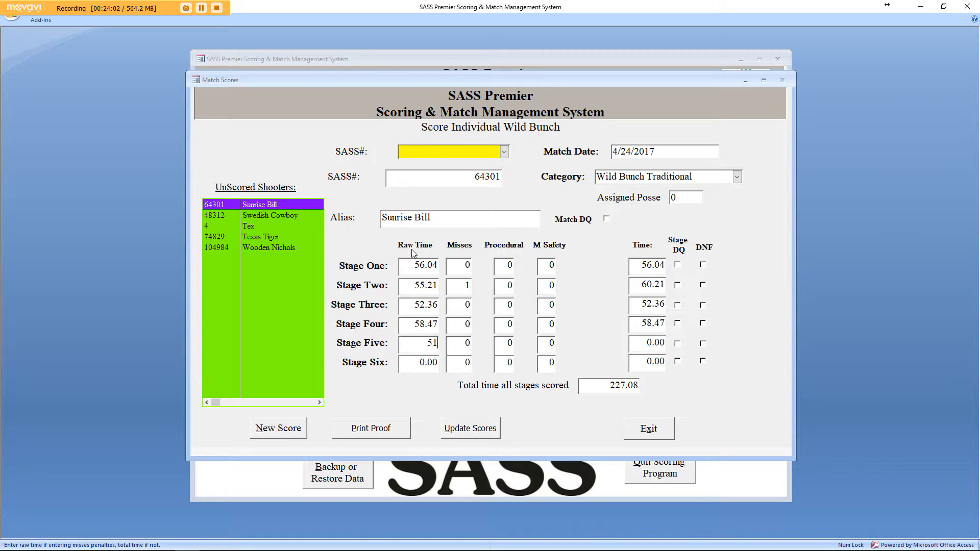
key(Tab)
text(5021)
key(Tab)
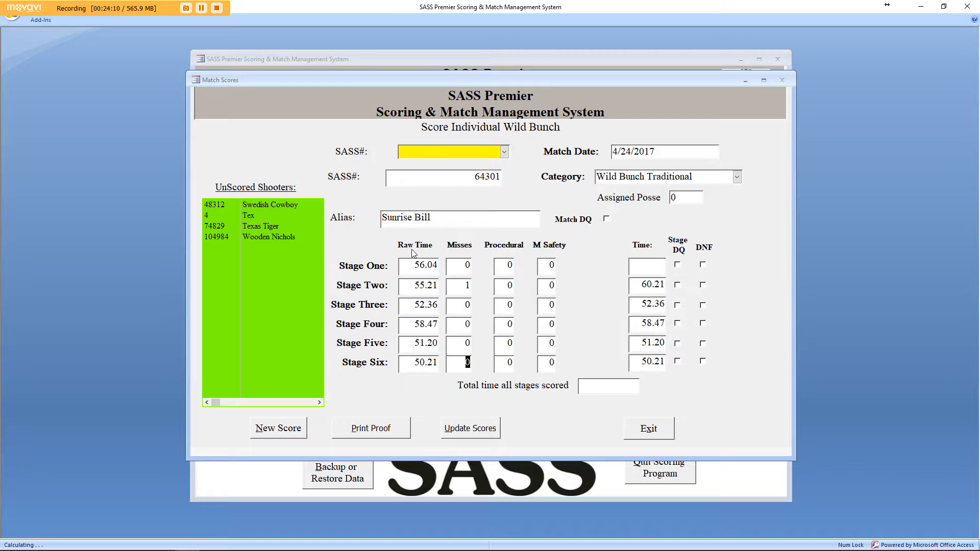
- Select the next unscored shooter, in Wild Bunch Modern, and enter raw times 50.21, 60.02 and 63.25 for stages one to three
click(257, 203)
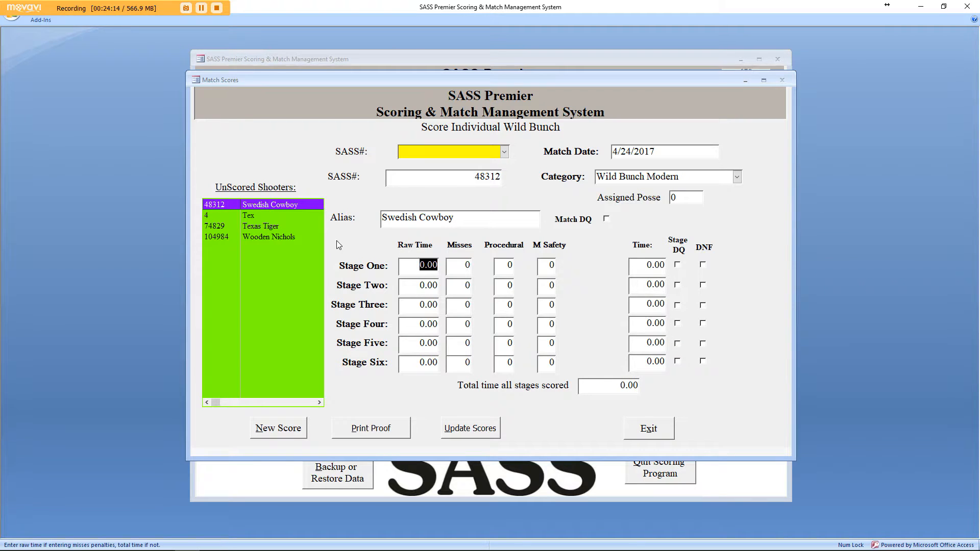
text(5021)
key(Tab)
text(6002)
key(Tab)
text(6325)
key(Tab)
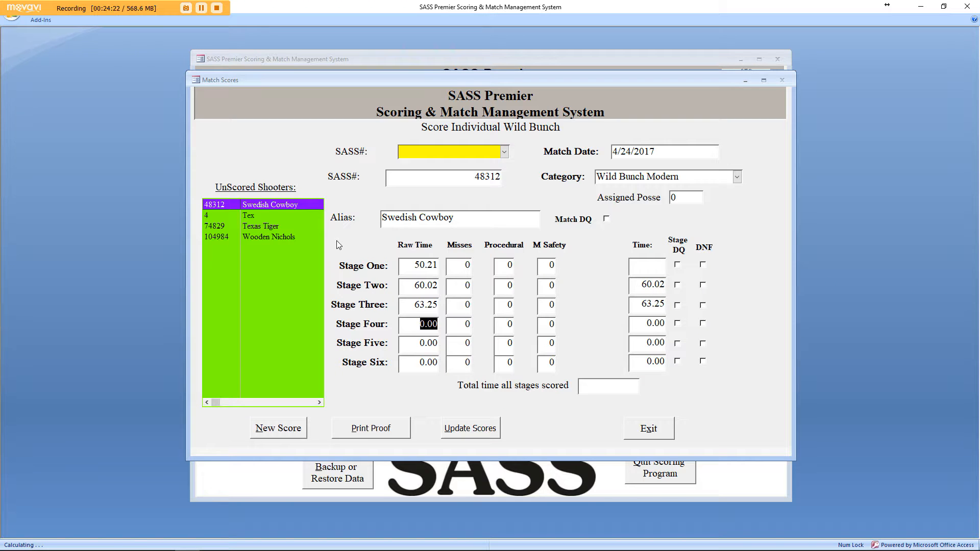
- Enter the Wild Bunch Modern shooter's raw times for stages four to six: 54.87, 50.02 and 55.14
text(2)
key(BackSpace)
text(54.)
text(87)
key(Tab)
text(5002)
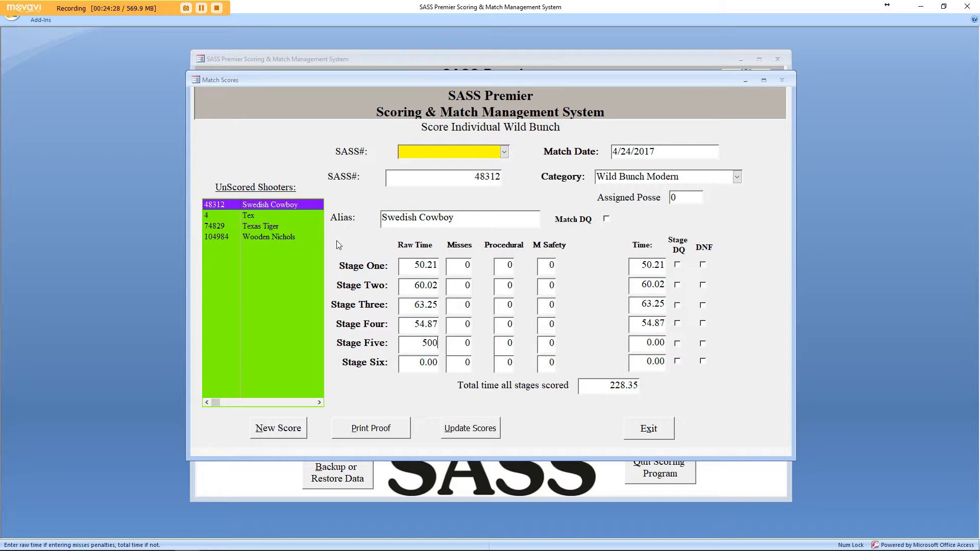
key(Tab)
text(55.14)
key(Tab)
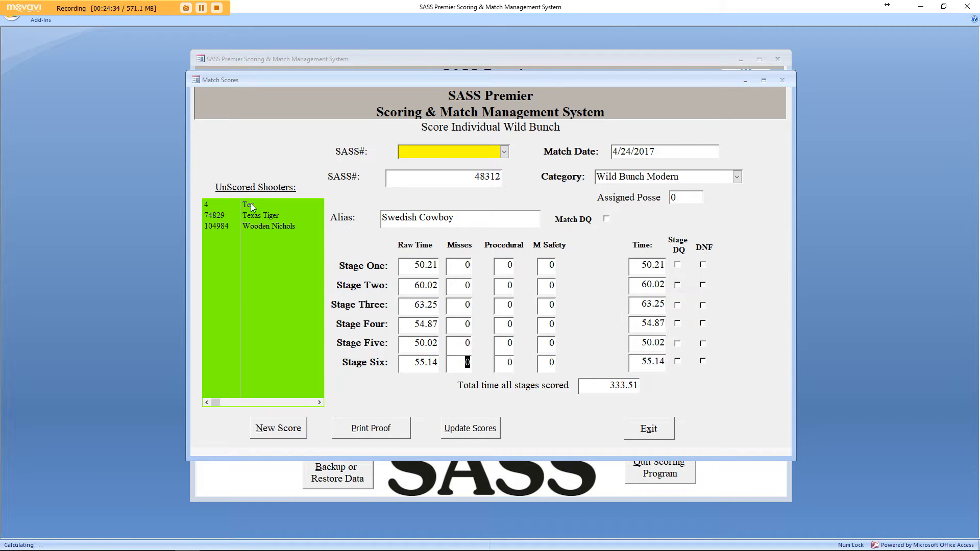
- Select the next unscored shooter, in Wild Bunch Traditional, and enter raw times 56.14, 55.21 and 54.78 for stages one to three
click(253, 205)
text(5614)
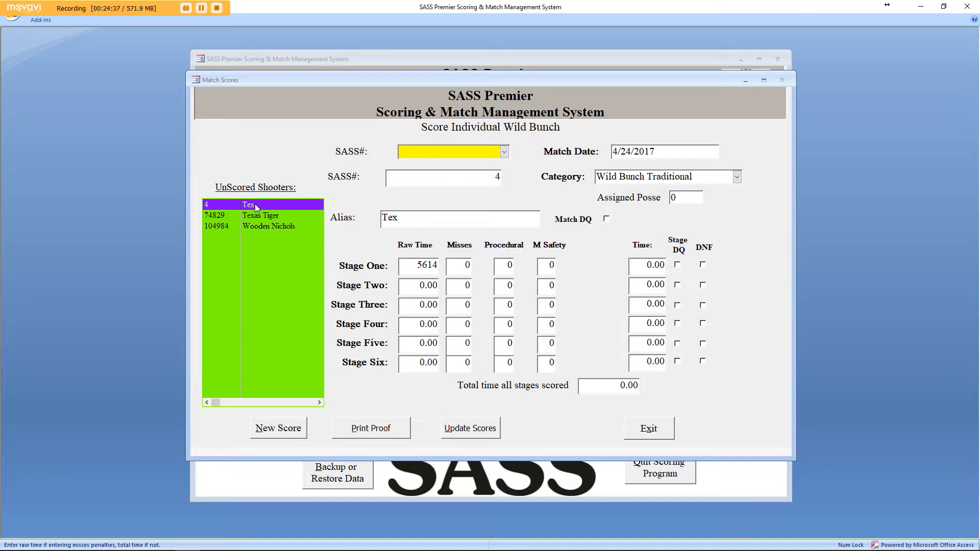
key(Tab)
text(55.21)
key(Tab)
text(5478)
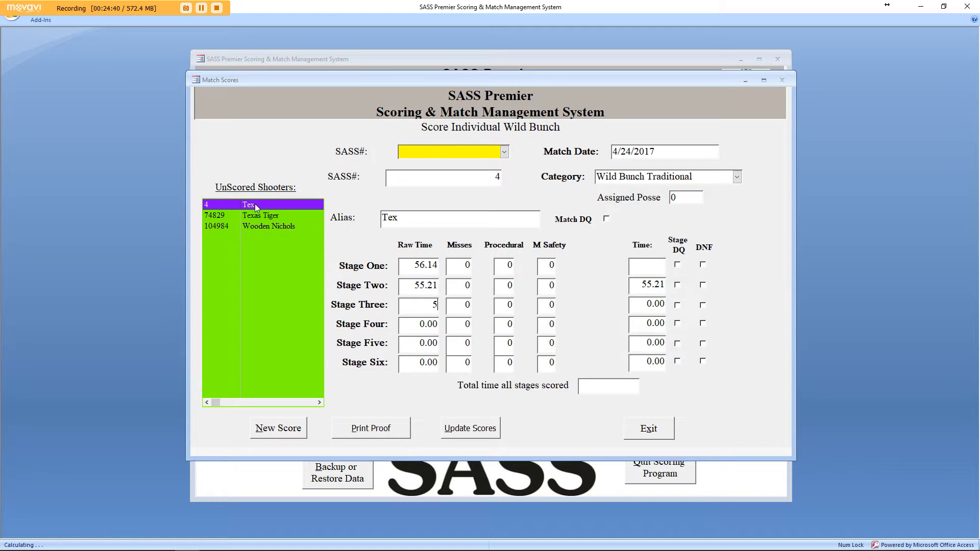
key(Tab)
- Enter the Wild Bunch Traditional shooter's raw times for stages four to six: 51.26, 60.25 and 54.71
text(5126)
key(Tab)
text(6025)
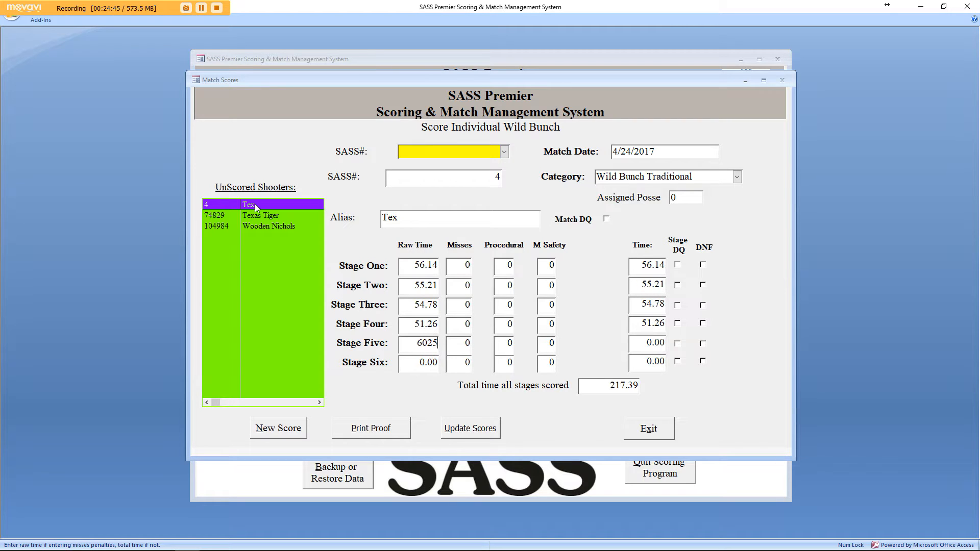
key(Tab)
text(5471)
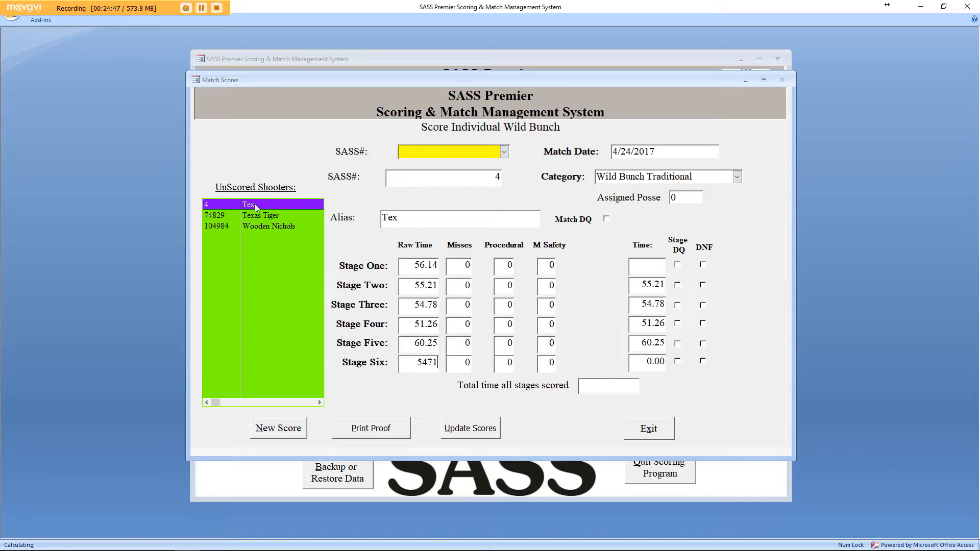
key(Tab)
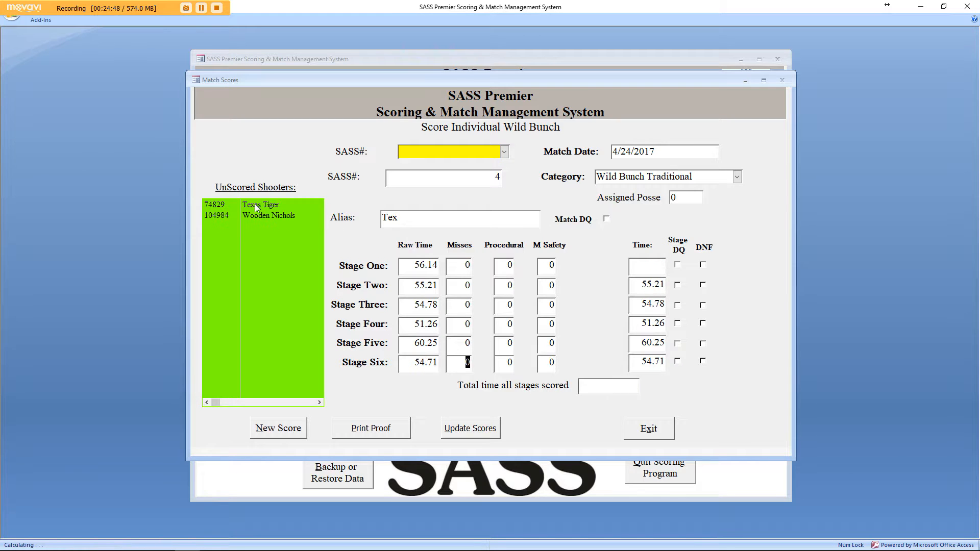
- Select the next unscored shooter, in Lady Wild Bunch Modern, and enter a stage one raw time of 50.22 with 1 miss
click(256, 206)
text(5022)
key(Tab)
text(1)
key(Tab)
key(Tab)
key(Tab)
- Enter the Lady Wild Bunch Modern shooter's raw times for stages two to six: 55.89, 54.78, 52.14, 56.32 and 52.85
text(5)
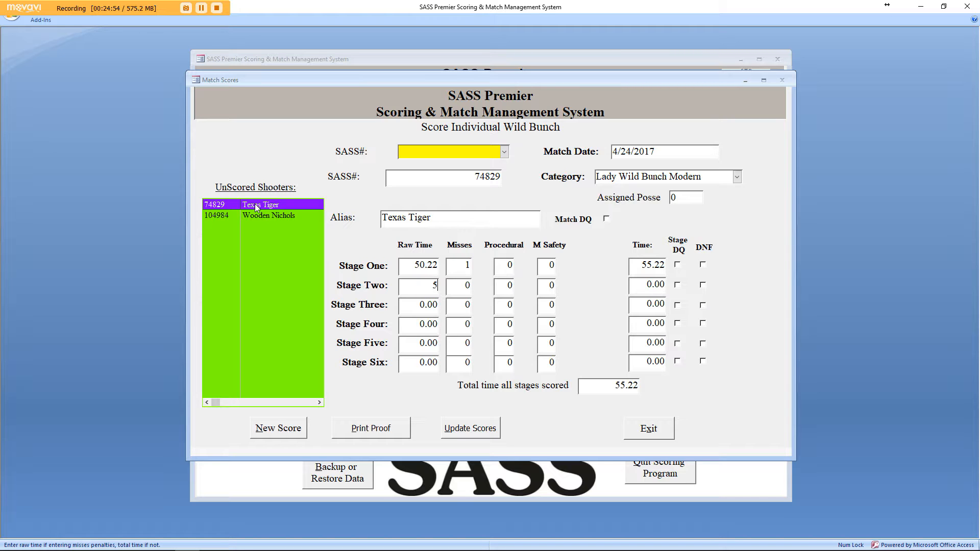
text(5.89)
key(Tab)
text(54.78)
key(Tab)
text(52.14)
key(Tab)
text(5632)
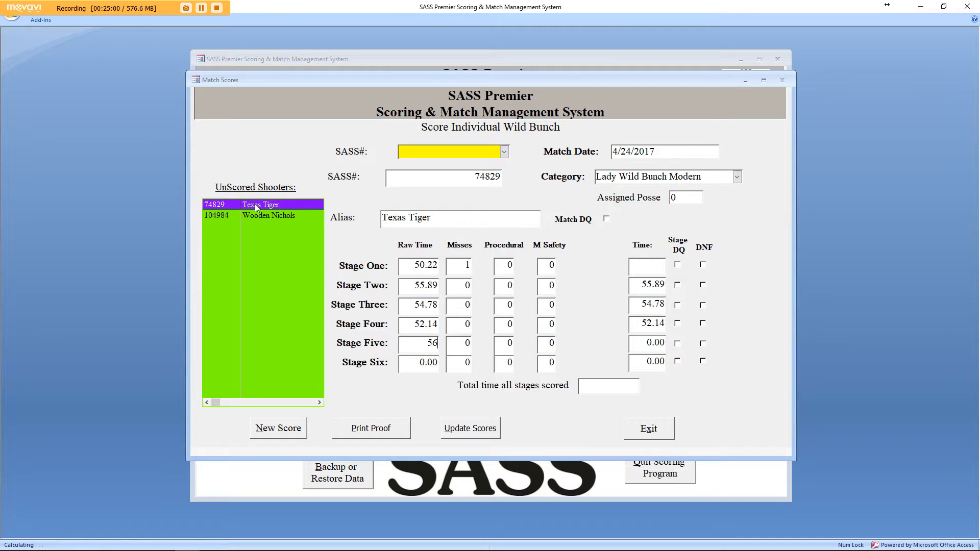
key(Tab)
text(52.85)
key(Tab)
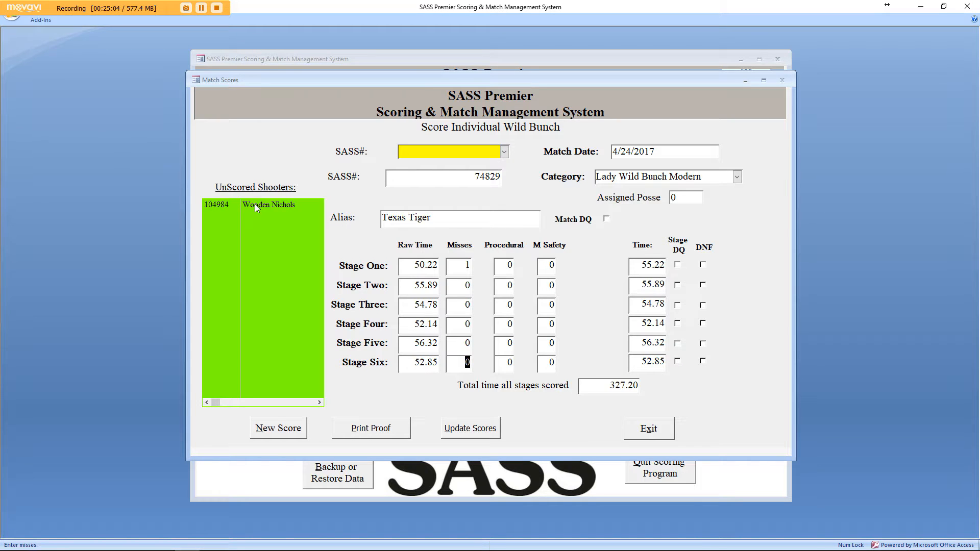
- Select the last unscored shooter and enter raw times of 51.40 for stage one and 60.25 for stage two
click(255, 205)
text(514)
key(Tab)
key(Tab)
key(Tab)
key(Tab)
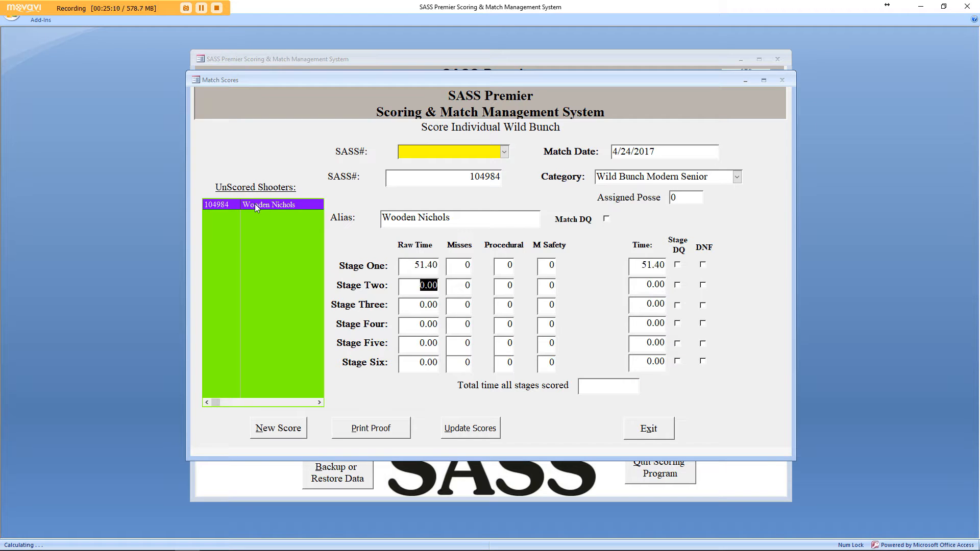
text(6025)
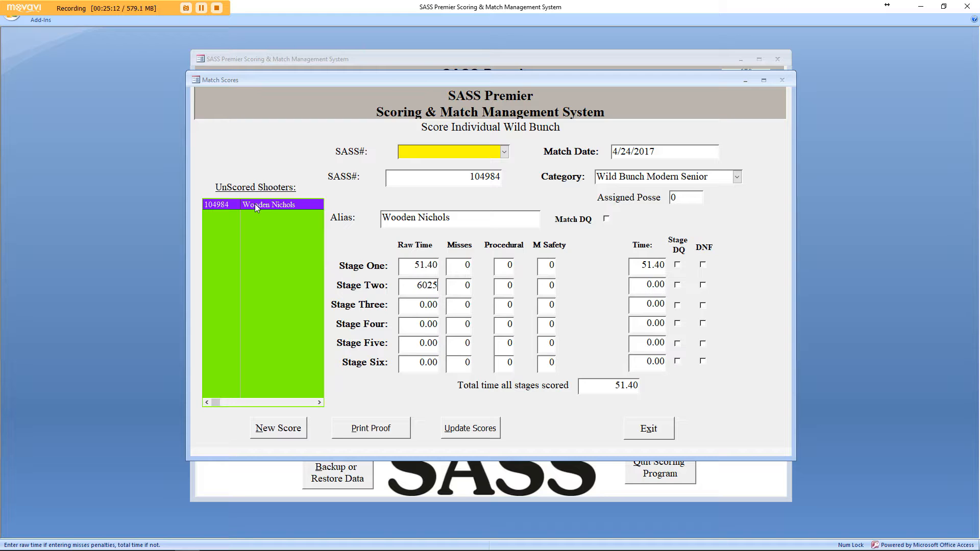
key(Tab)
key(Tab)
key(Tab)
key(Tab)
- Enter the last shooter's raw times of 52.21 for stage three and 58.47 for stage four
text(52.21)
key(Tab)
key(Tab)
key(Tab)
key(Tab)
text(5847)
key(Tab)
key(Tab)
key(Tab)
key(Tab)
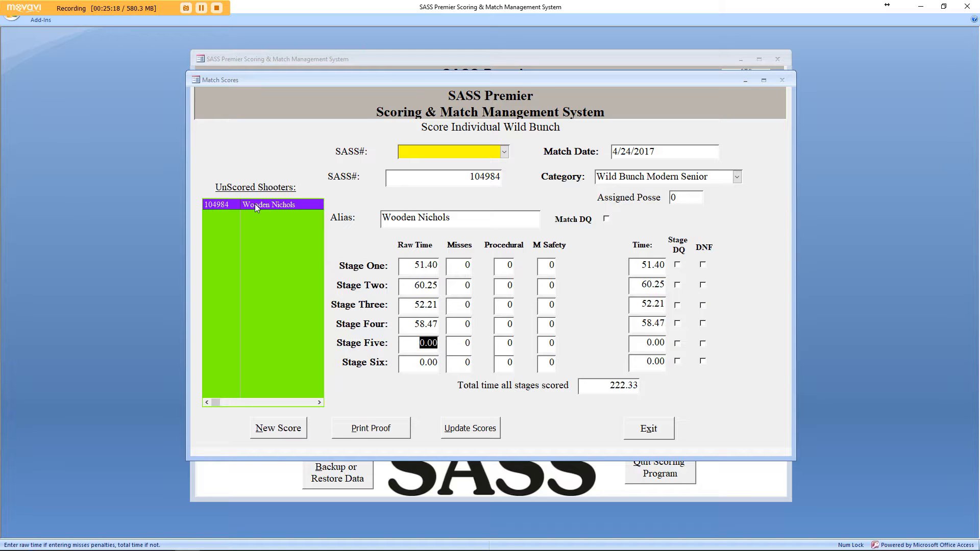
- Enter the last shooter's stage five raw time of 52.36 with 1 miss and stage six raw time of 52.68
text(52.36)
key(Tab)
text(1)
key(Tab)
key(Tab)
key(Tab)
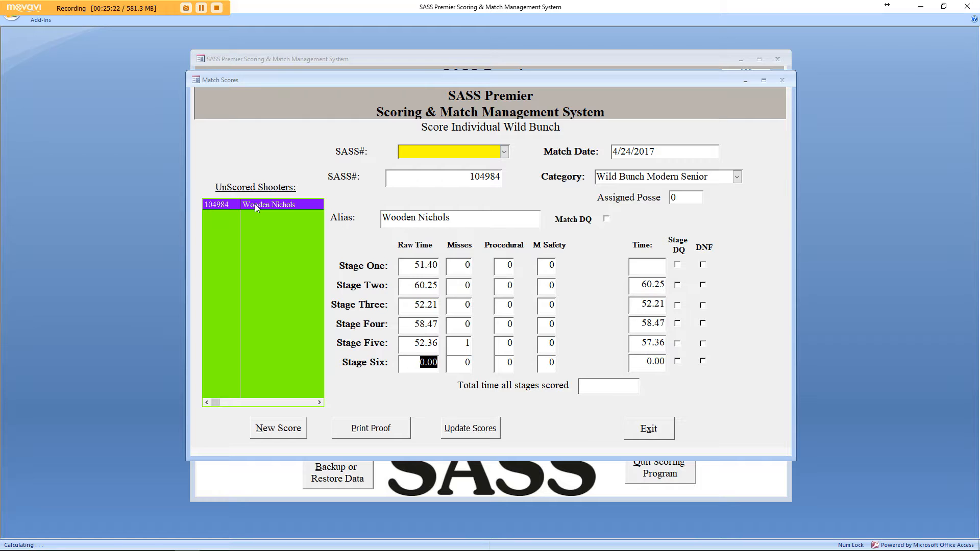
text(5268)
key(Tab)
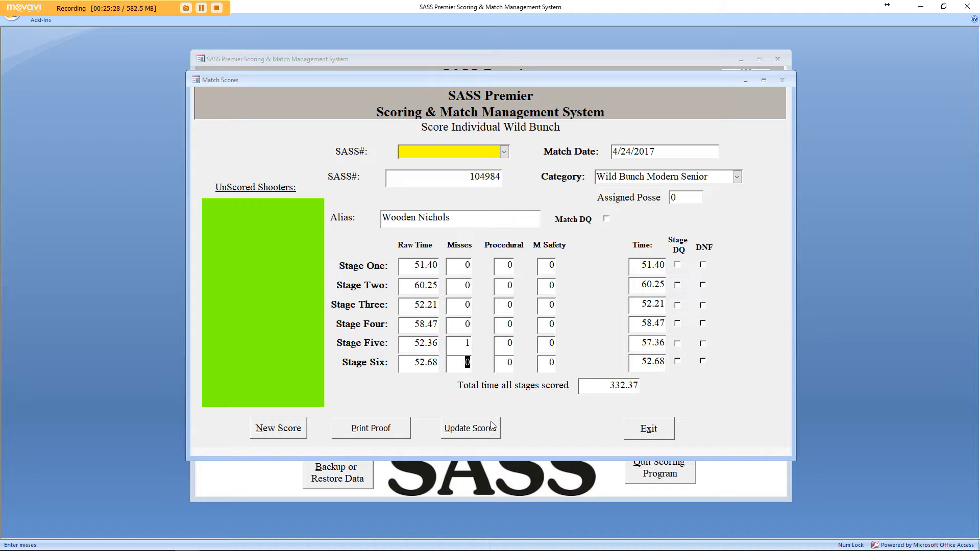
- Update the Wild Bunch scores, acknowledge the update, and close the match scoring form
click(466, 430)
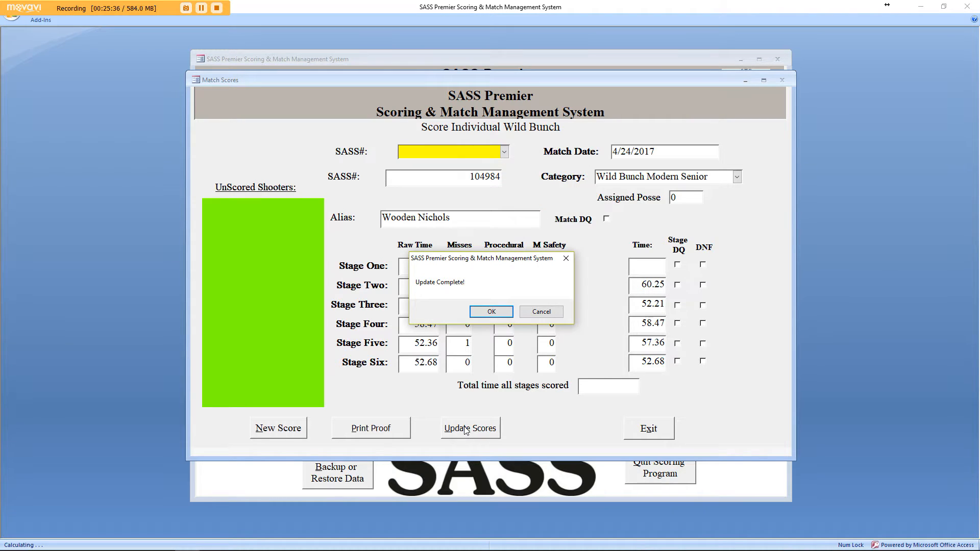
click(491, 312)
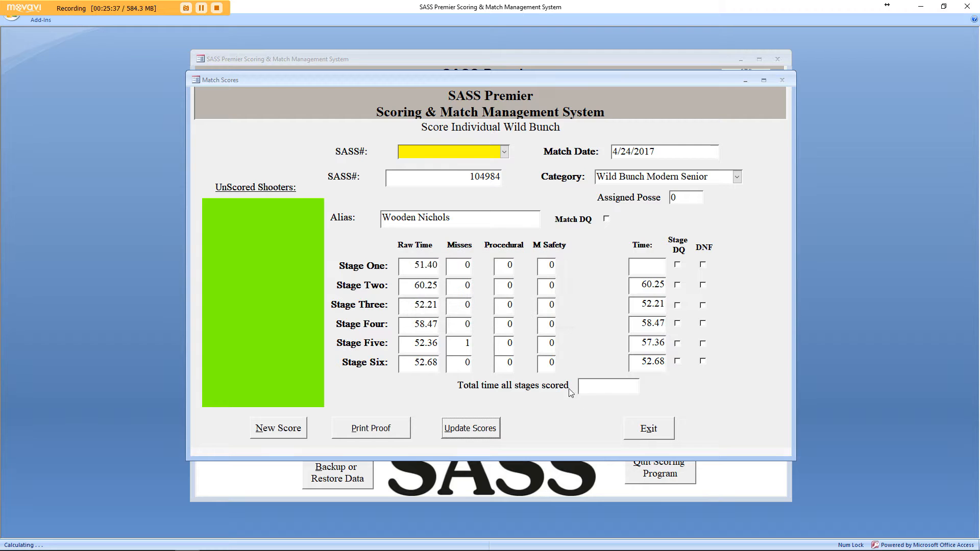
click(654, 431)
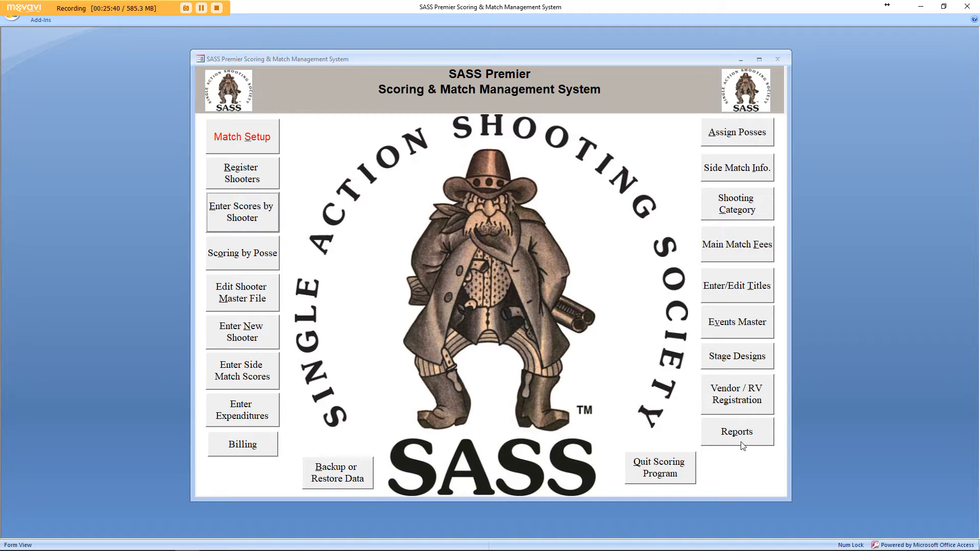
- Run the Category Final report for the Wild Bunch match without exporting it to a file
click(737, 434)
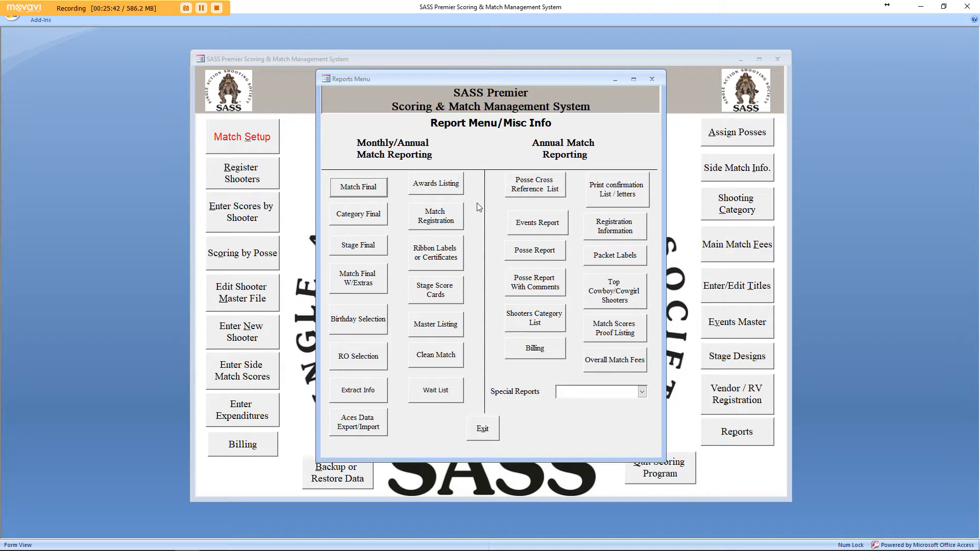
click(359, 214)
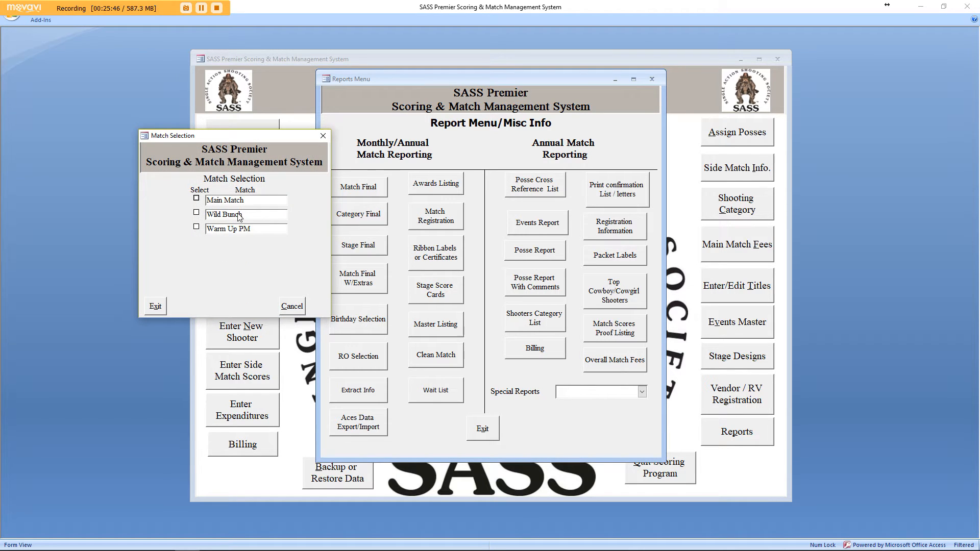
click(239, 217)
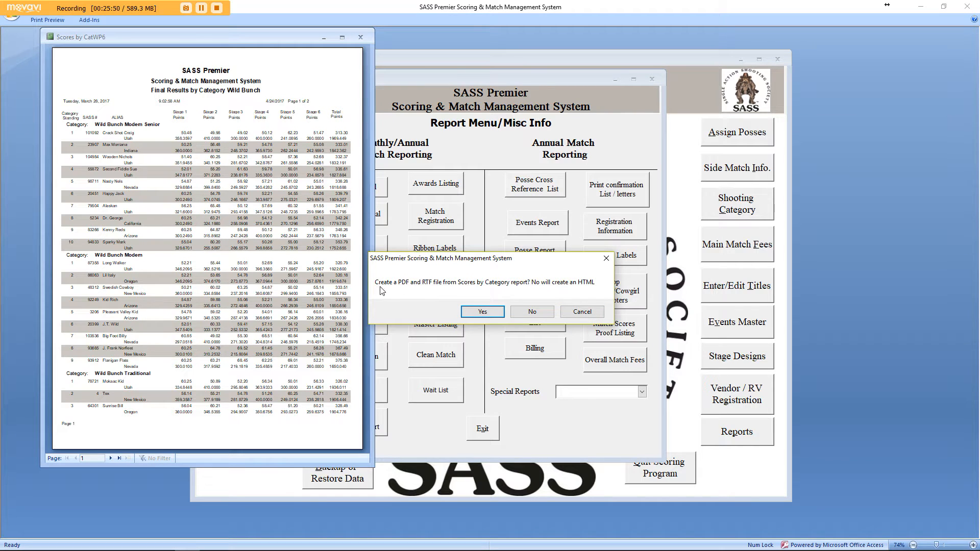
click(583, 312)
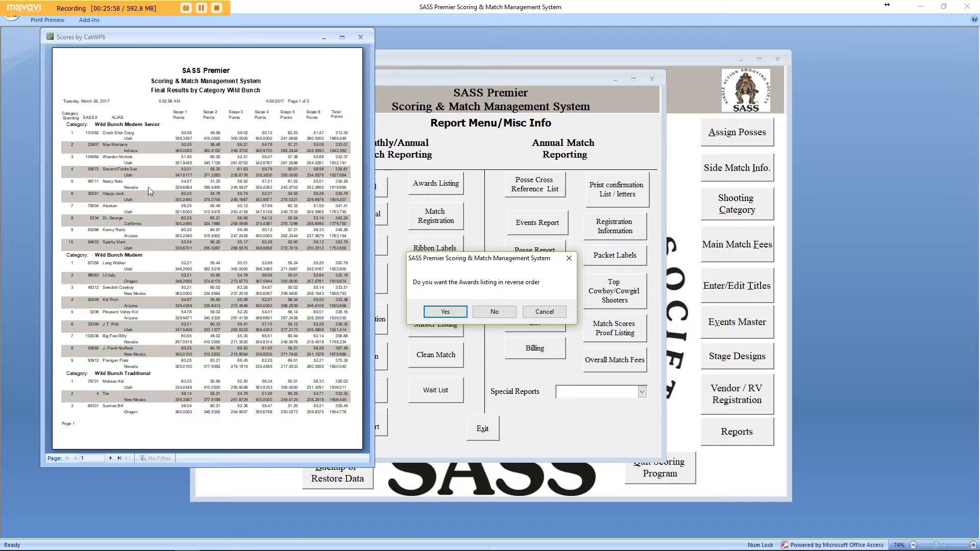
- Generate the Wild Bunch awards listing in reverse order and a pick-up sheet for 5 places, without exporting either to a file
click(447, 313)
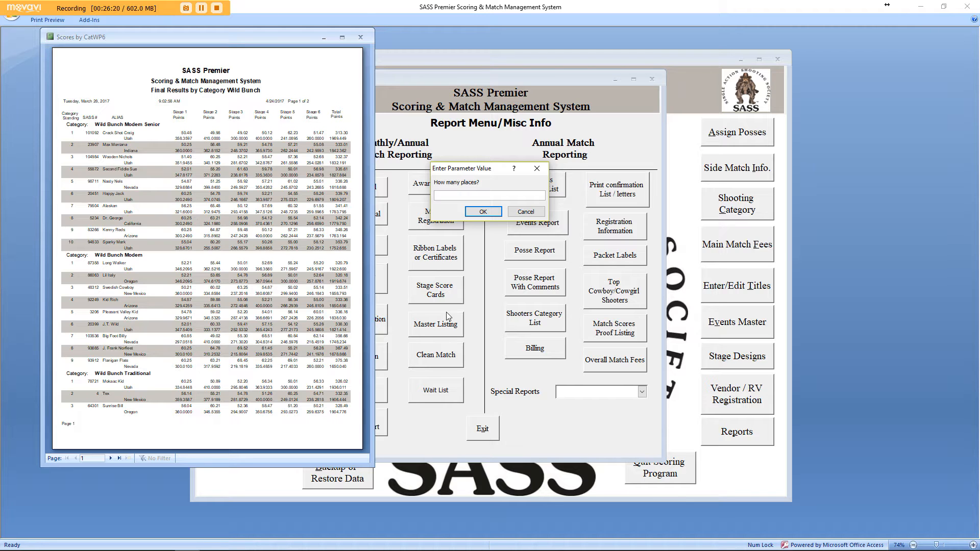
key(Return)
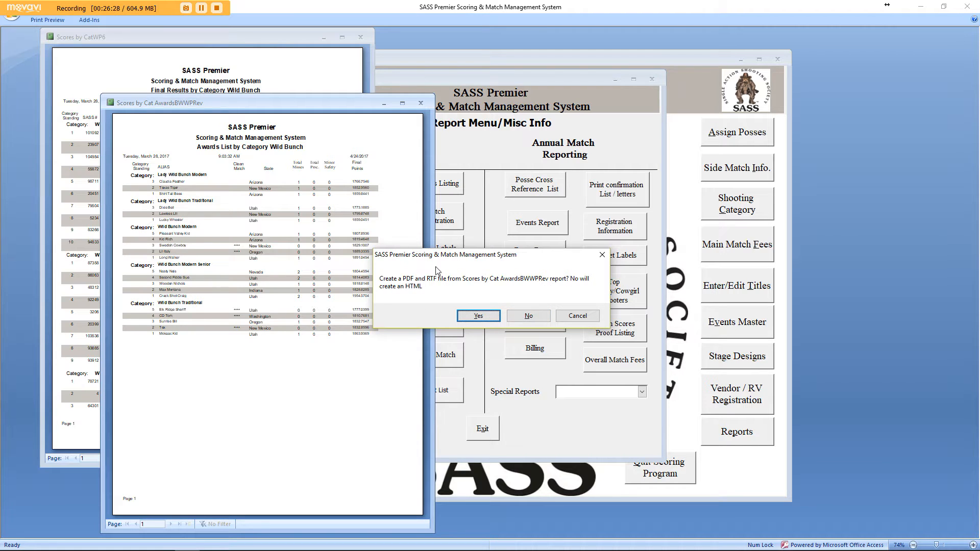
click(582, 317)
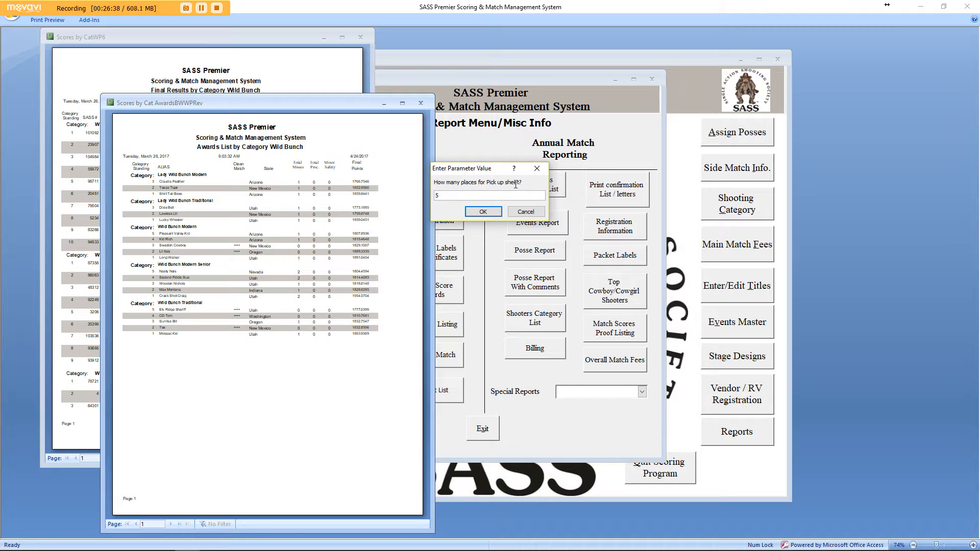
key(Return)
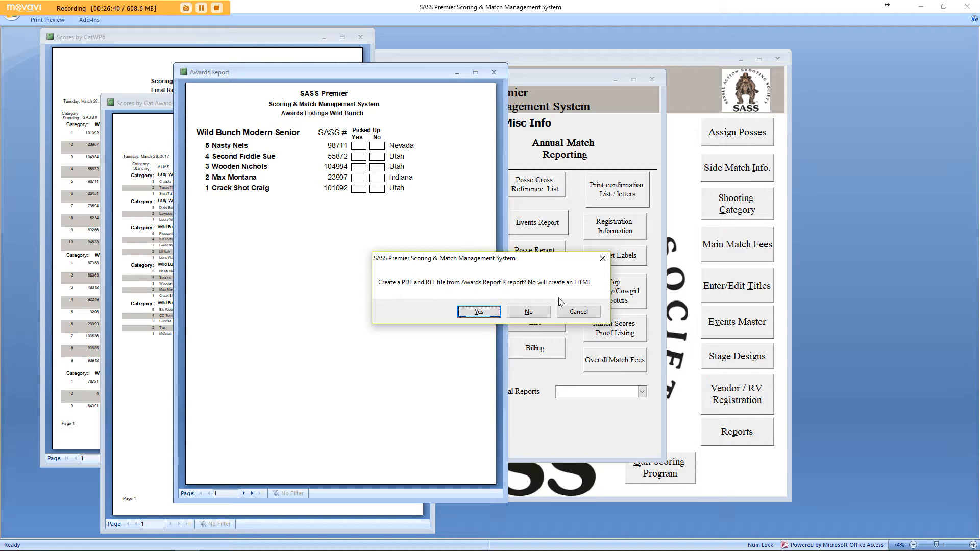
click(575, 312)
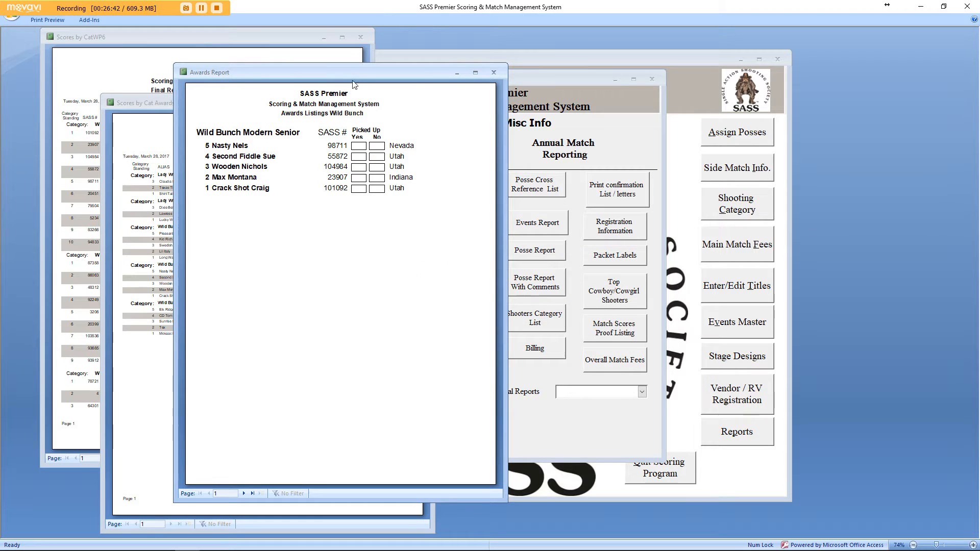
- Arrange the awards list and the pick-up sheet side by side and magnify the awards list
drag(351, 76, 697, 86)
drag(299, 102, 378, 81)
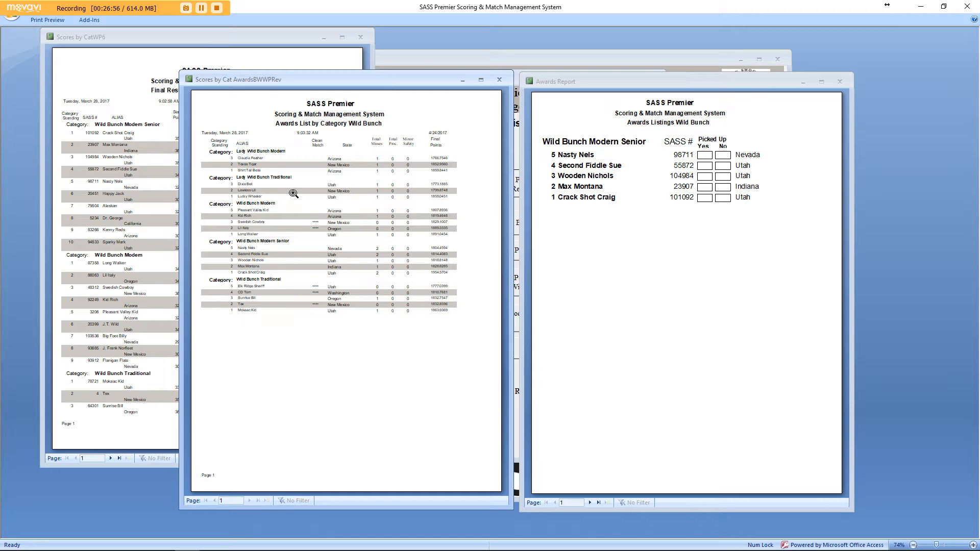
click(243, 112)
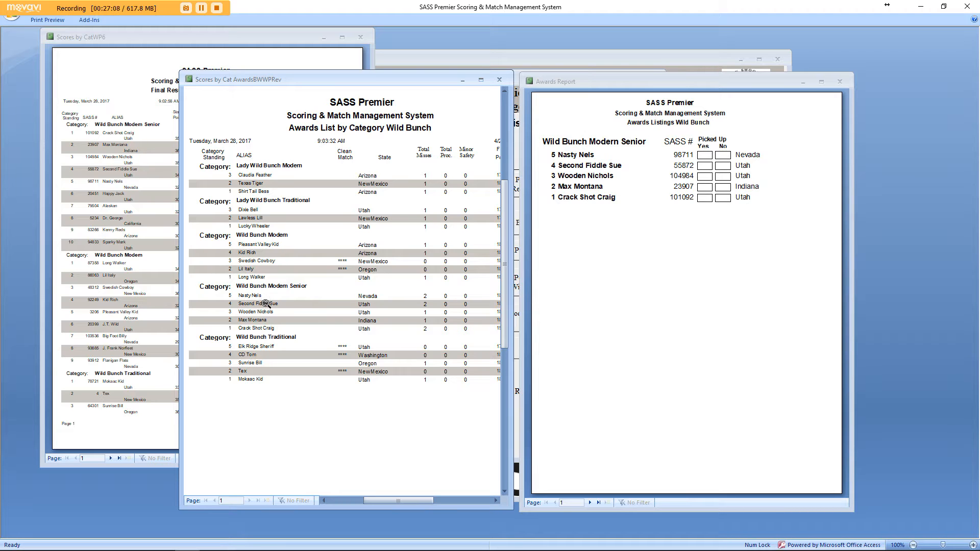
- View the pick-up sheet's second page, return to its first, and reposition and widen the awards list to show the Final Points column
click(590, 502)
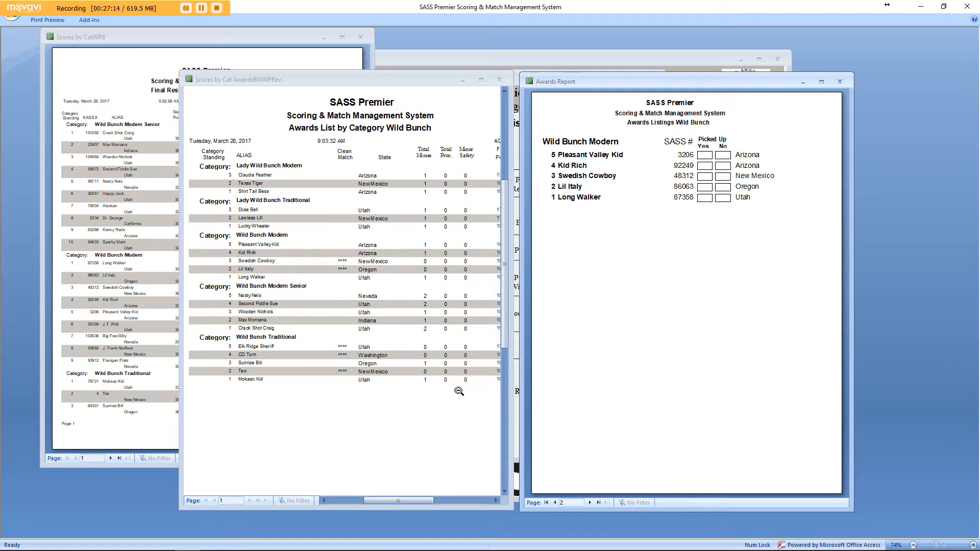
click(555, 503)
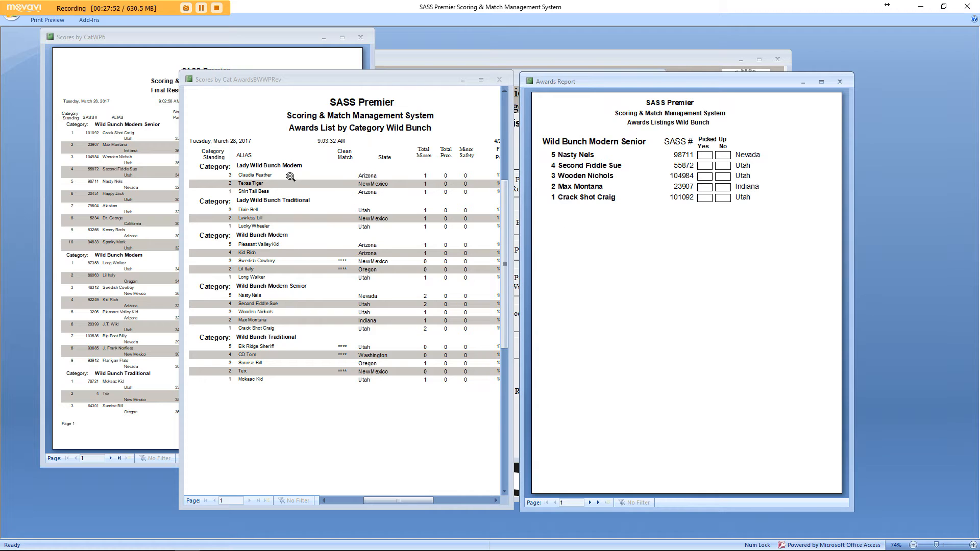
drag(355, 75, 315, 64)
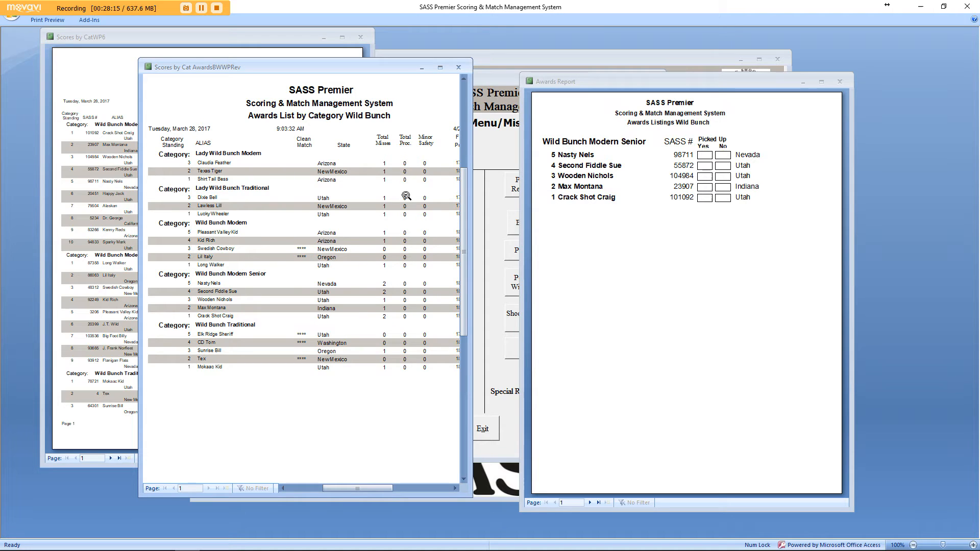
drag(472, 197, 514, 203)
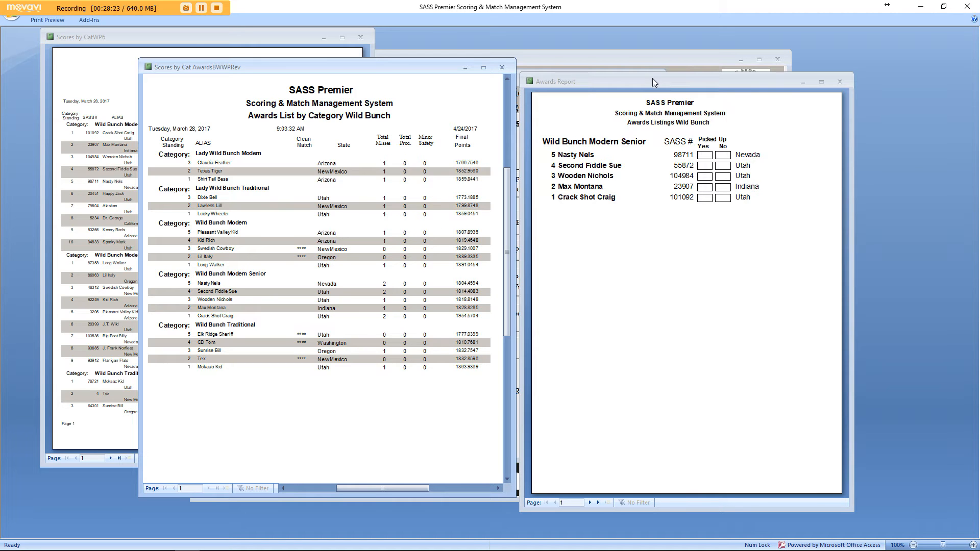
- Move the pick-up sheet up slightly, and close it together with the category scores report and the awards list
drag(652, 78, 654, 66)
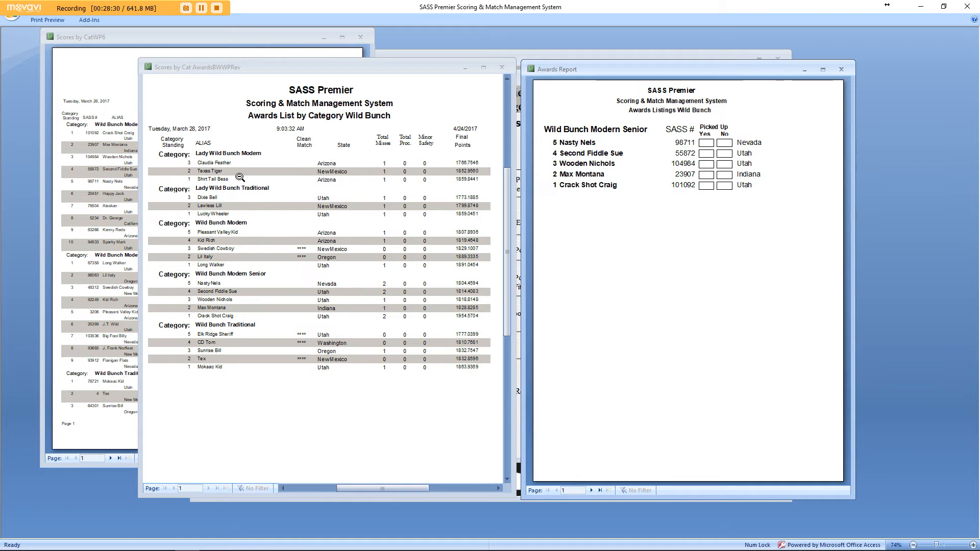
click(360, 38)
click(502, 67)
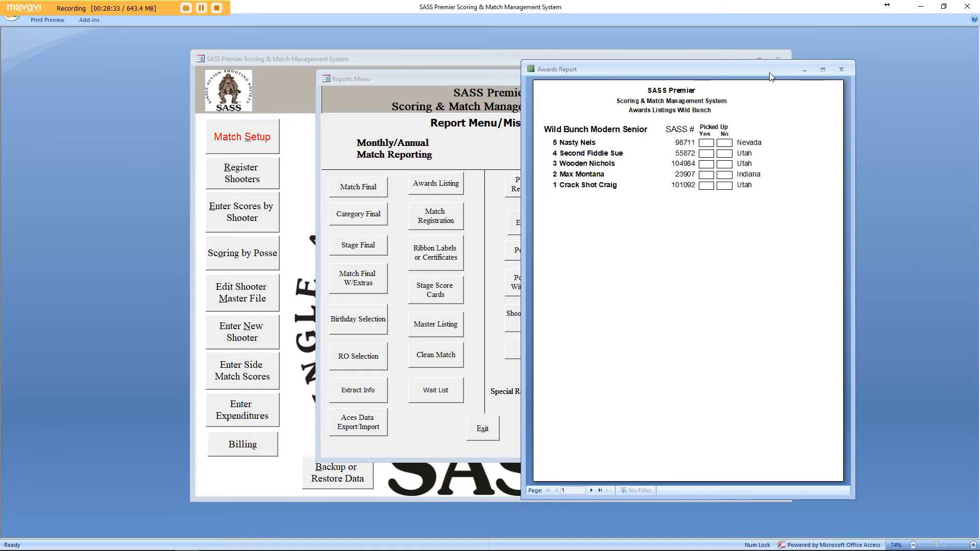
click(845, 69)
- Run the Match Final report for the Wild Bunch match sorted by match results, without exporting it to a file
click(380, 187)
click(217, 216)
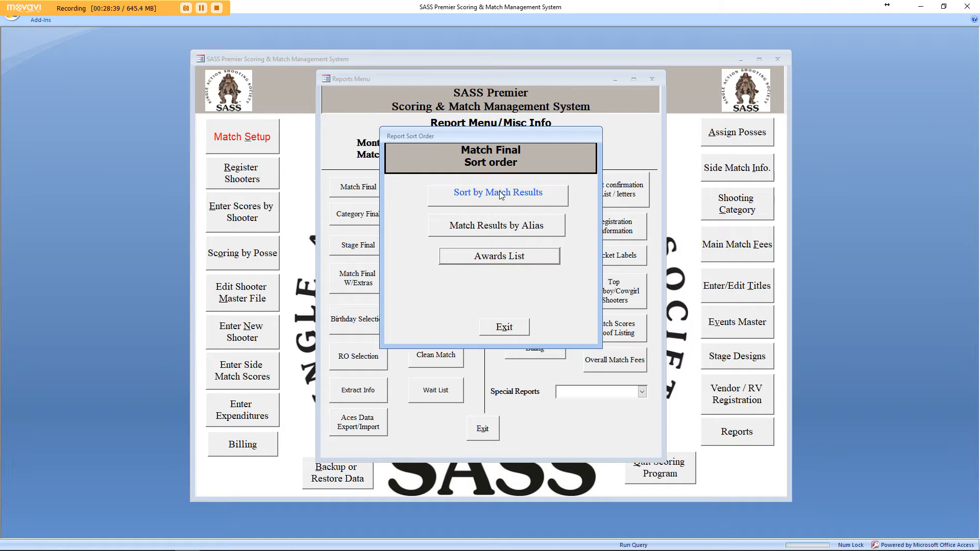
click(503, 202)
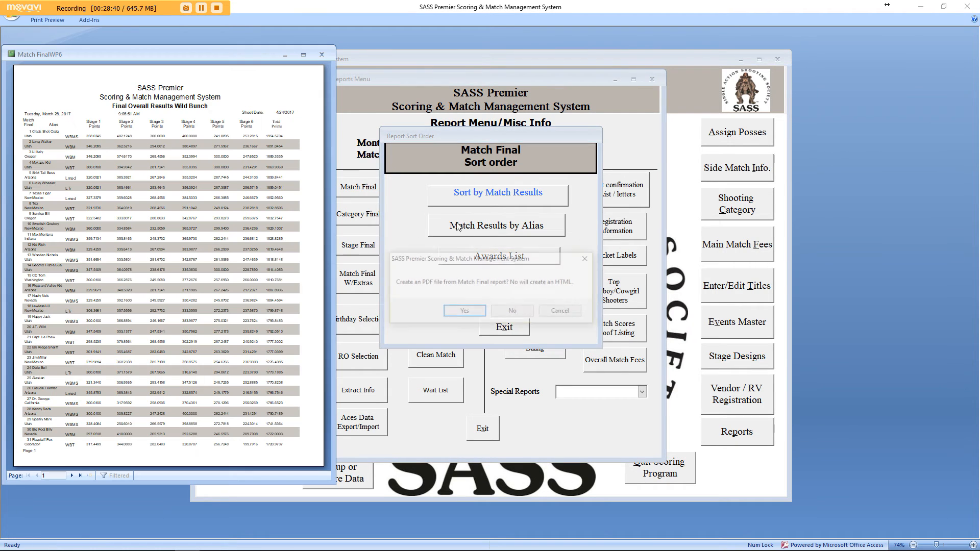
click(564, 312)
- Magnify and widen the overall results report to review all stage and total points, and close it and the sort order choices
click(28, 102)
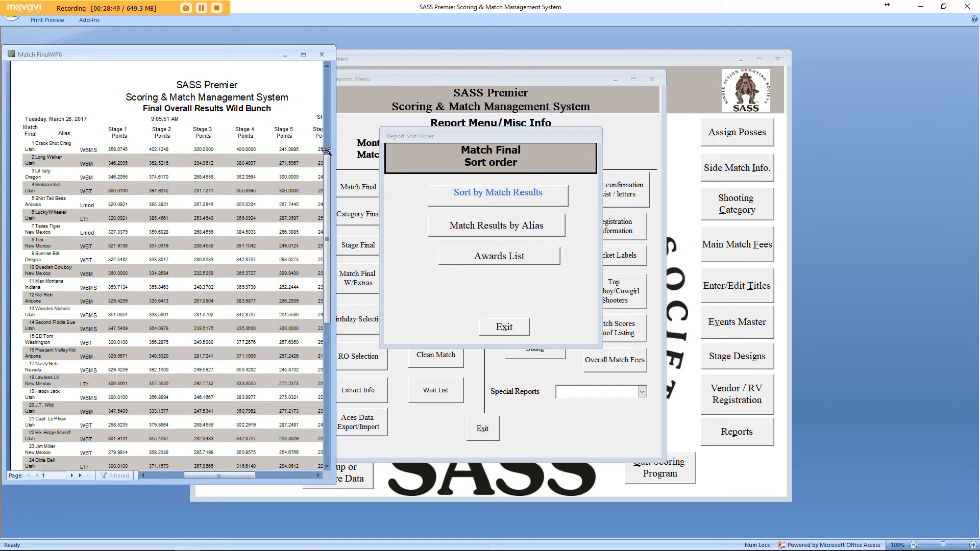
drag(335, 153, 493, 158)
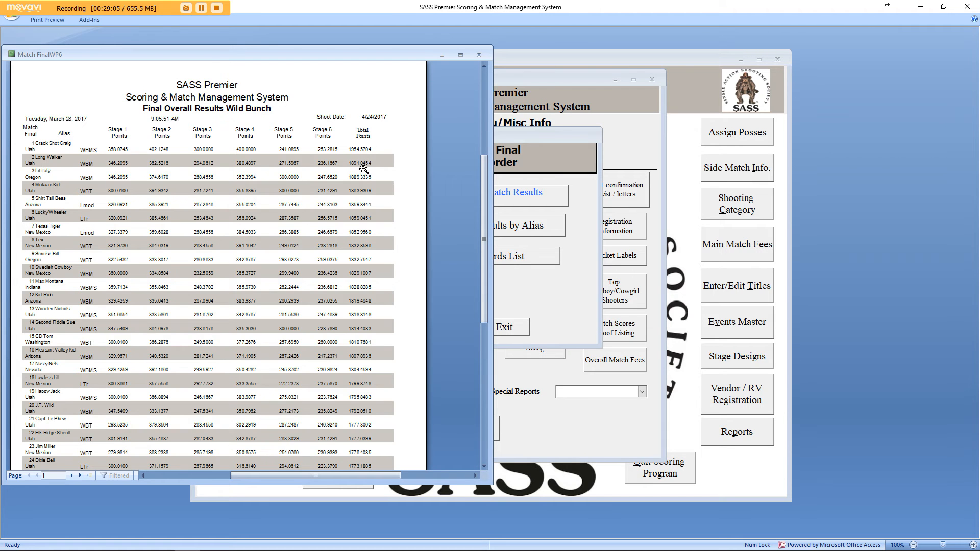
click(478, 55)
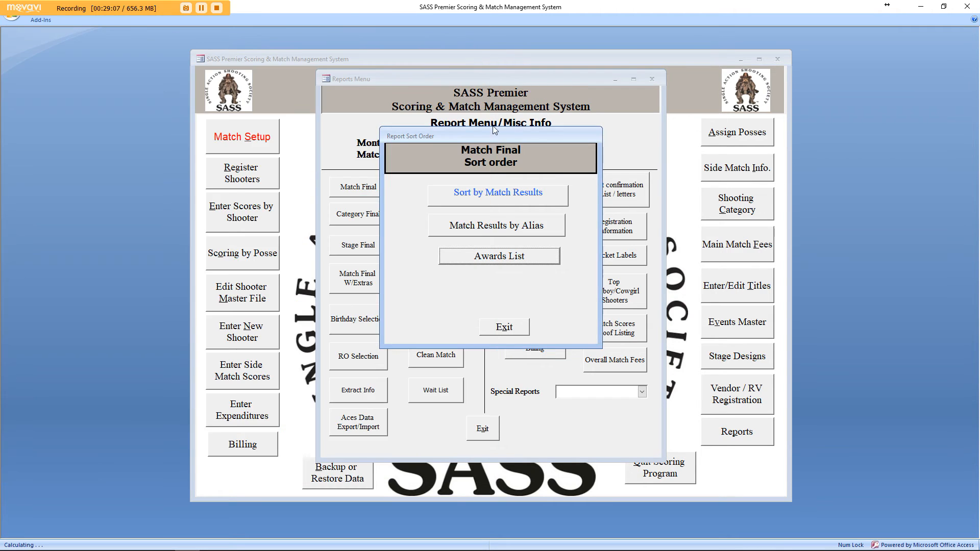
click(508, 328)
- Generate the Wild Bunch awards pick-up sheet in reverse order for 5 places, without exporting it to a file
click(435, 183)
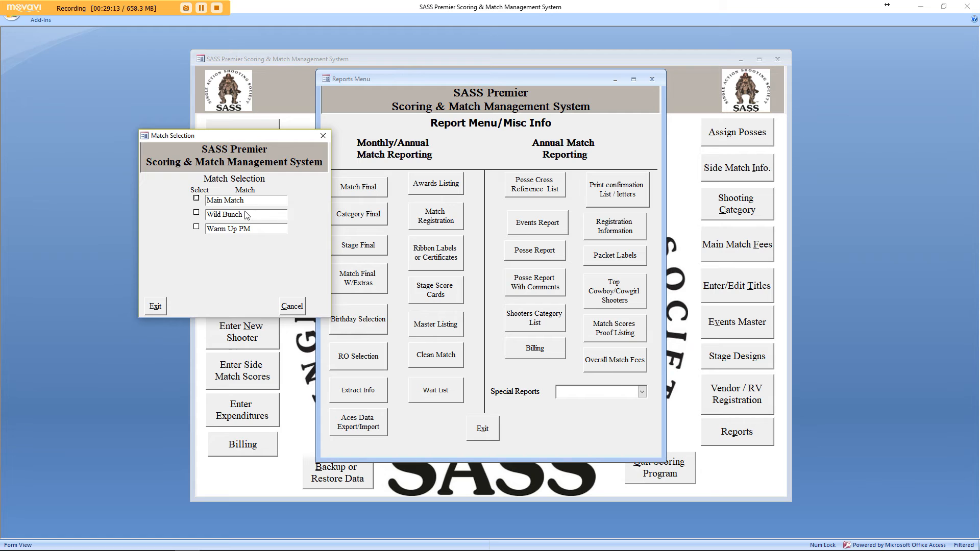
click(246, 214)
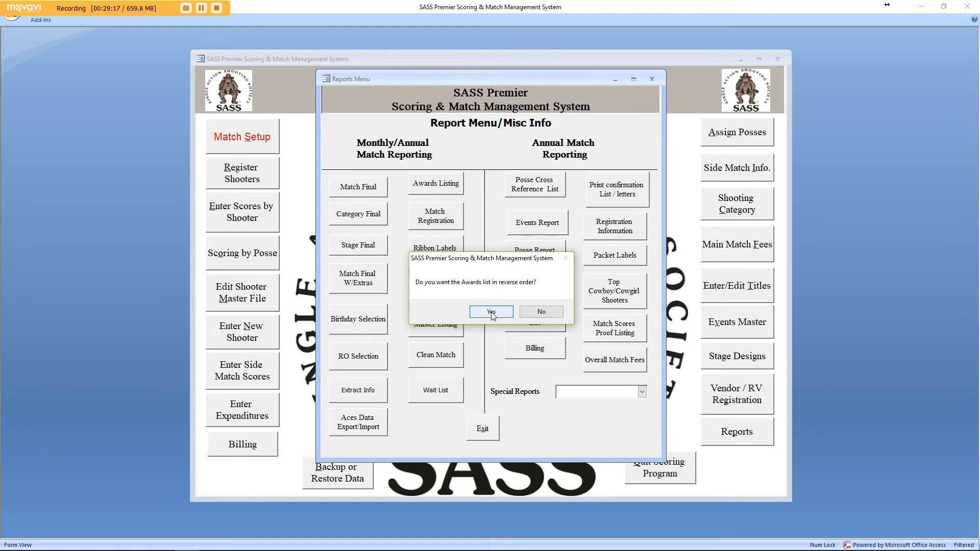
click(490, 313)
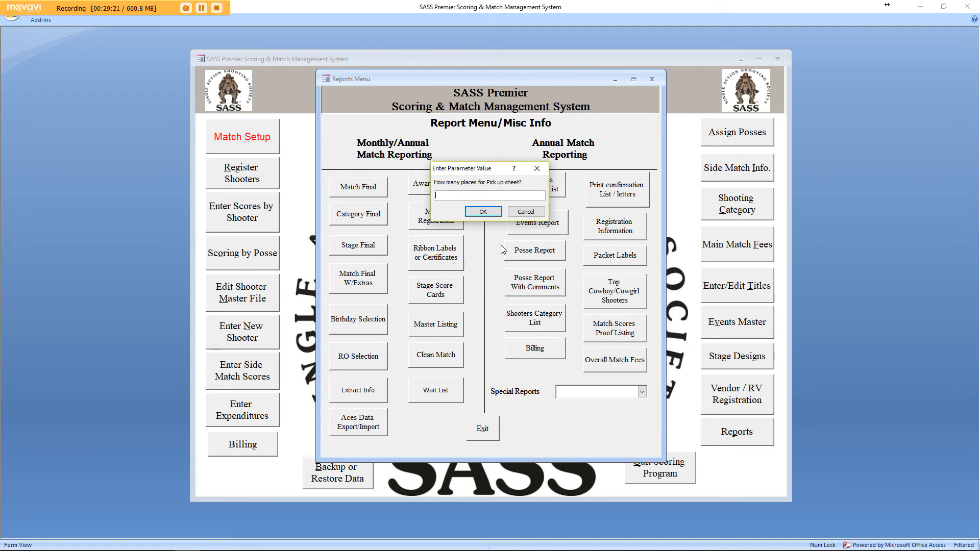
key(BackSpace)
key(Return)
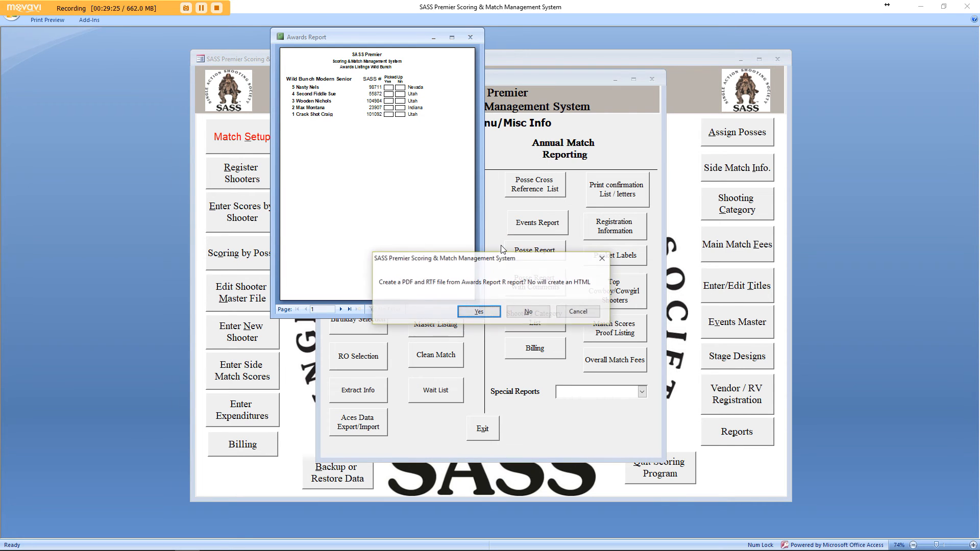
click(577, 313)
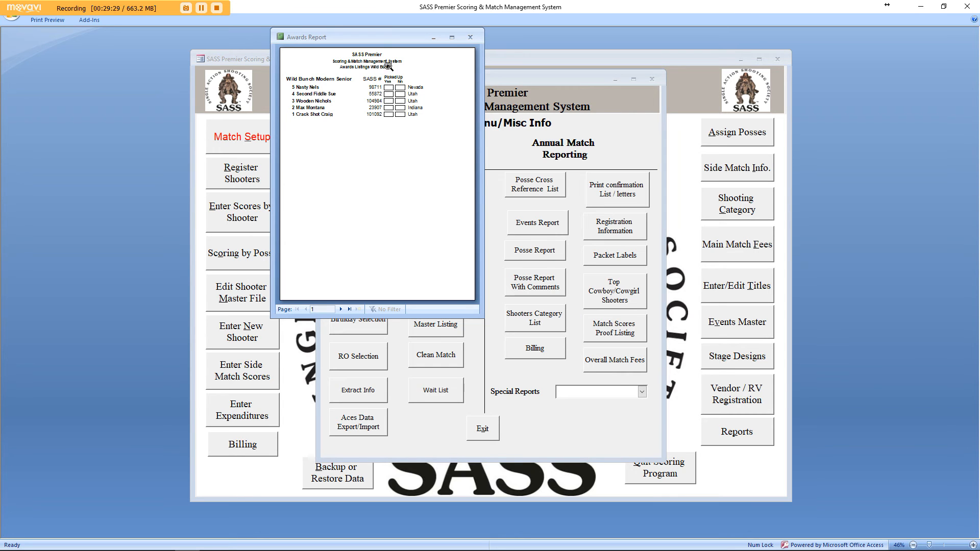
- Move the pick-up sheet aside to review it, and close it and the reports menu
drag(375, 36, 586, 97)
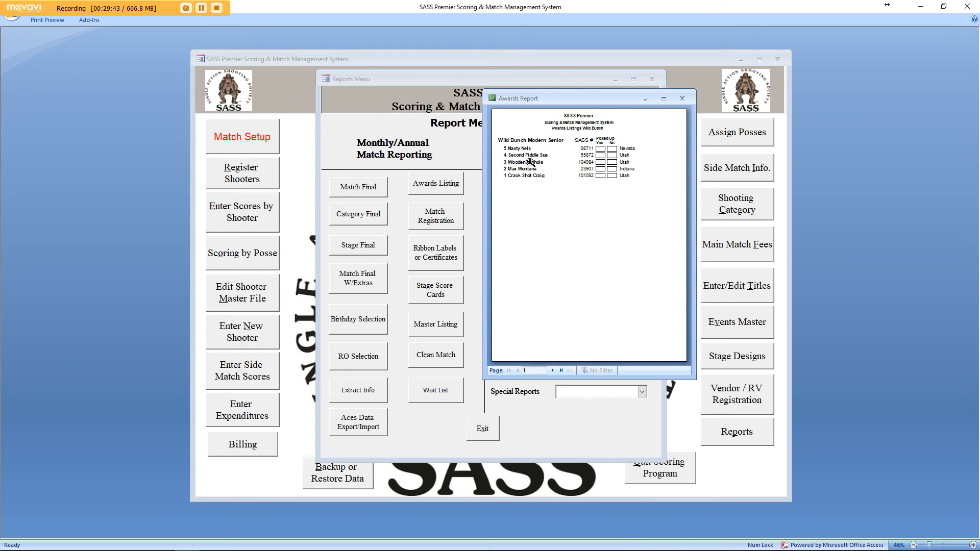
click(682, 99)
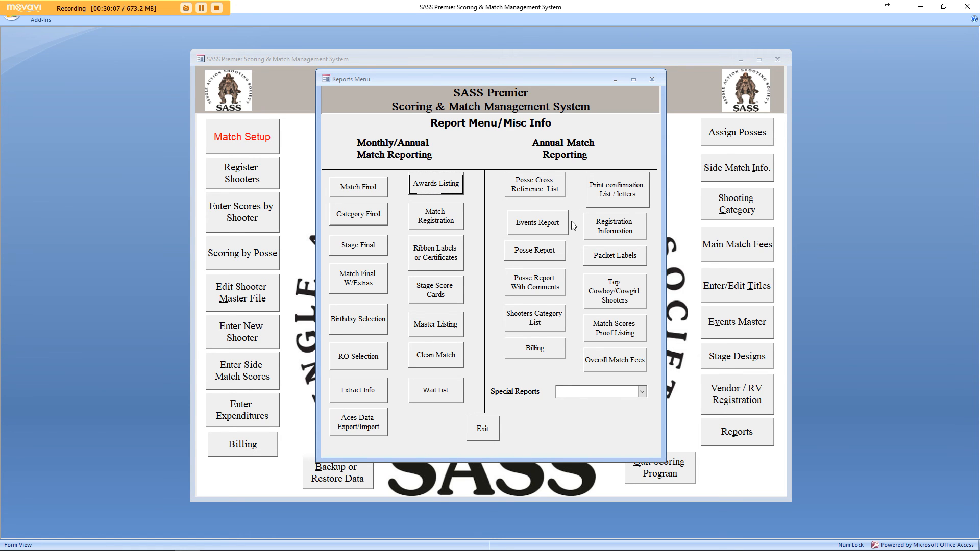
click(484, 430)
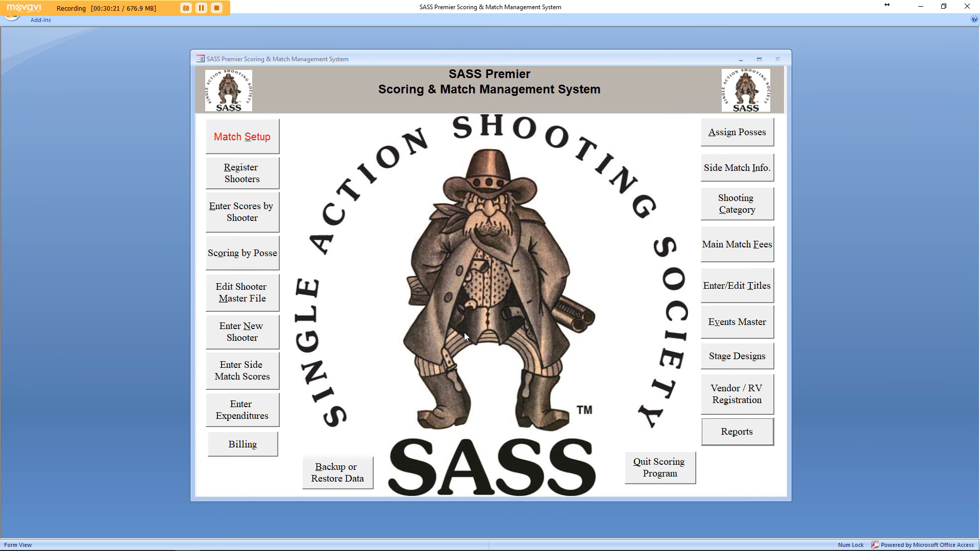